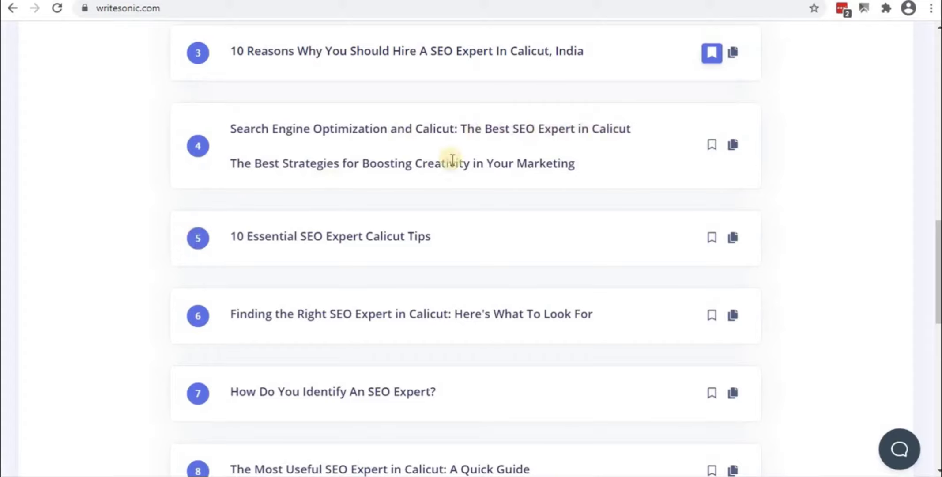
Bookmark blog idea 6 under the title VIP2
scroll(350, 223, down, 2)
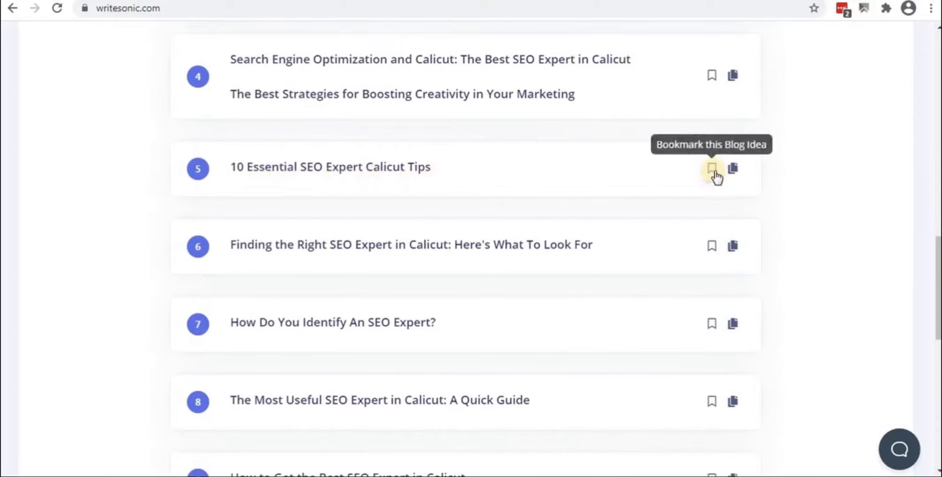
scroll(369, 269, down, 2)
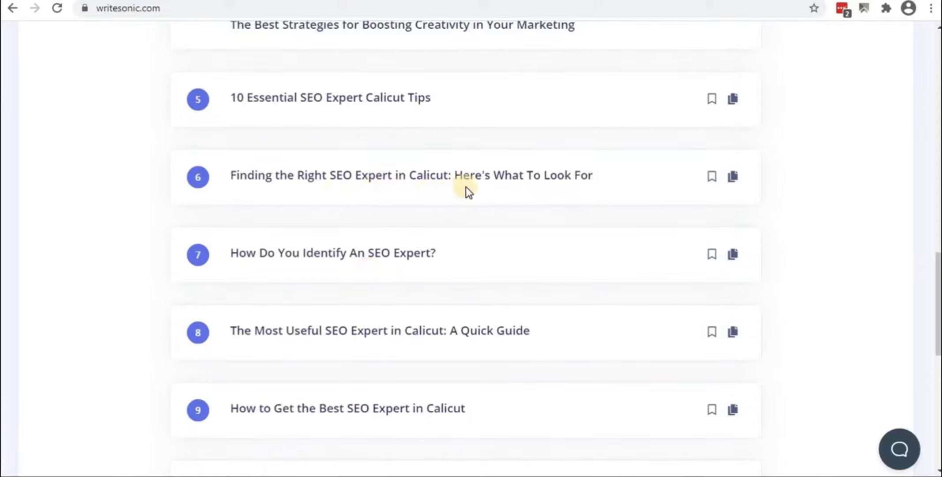
click(711, 177)
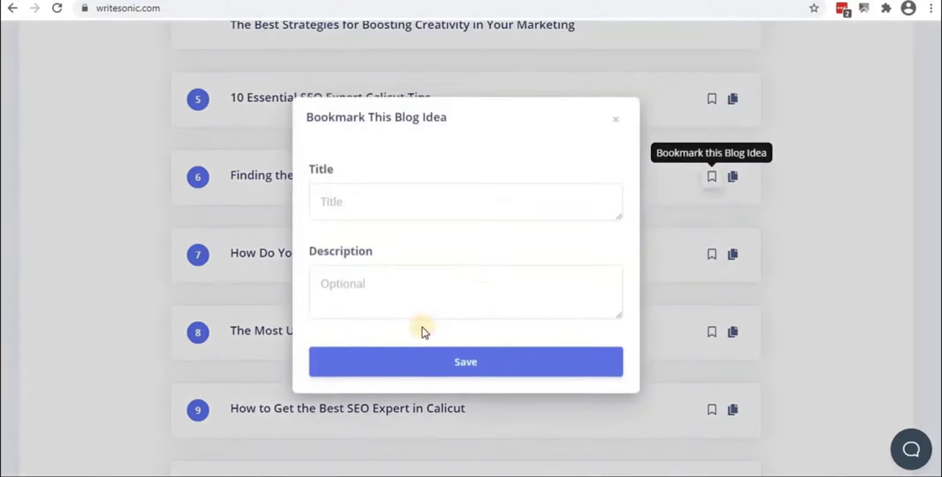
click(397, 210)
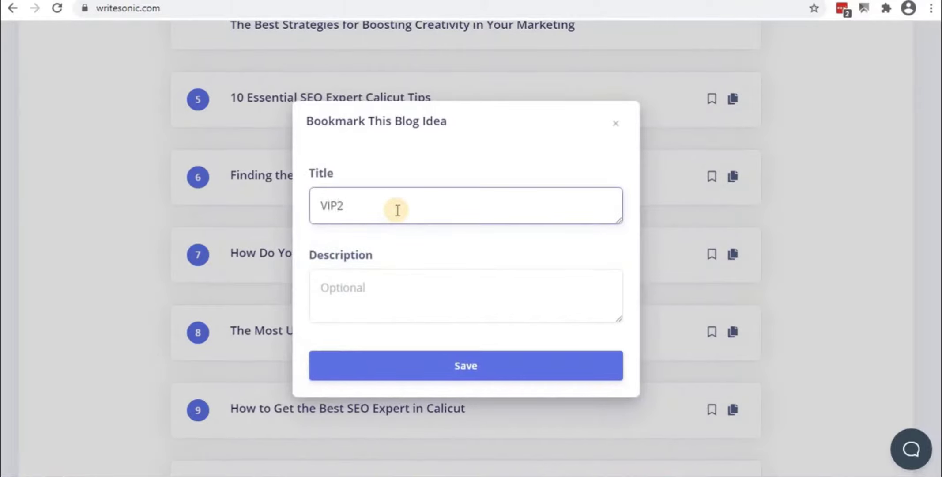
click(470, 369)
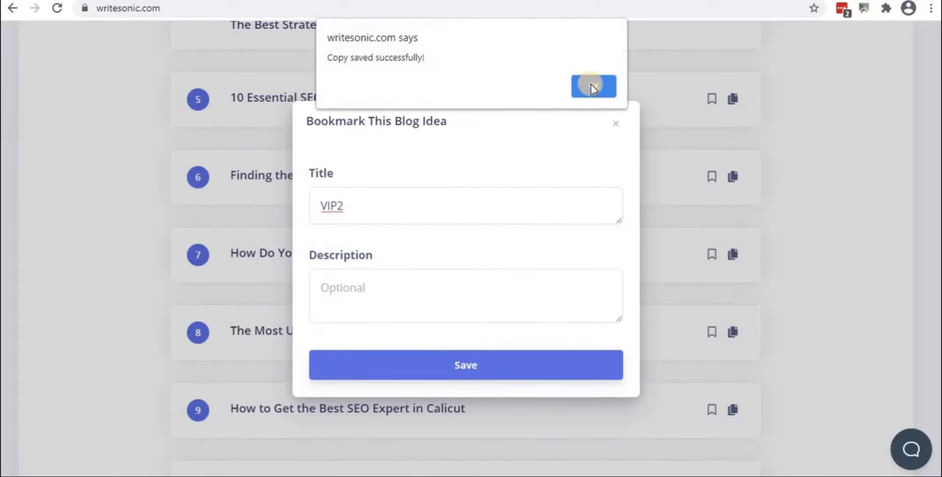
click(591, 84)
Bookmark blog idea 10, 'How to Find the Best SEO Expert in Calicut', as VIP3
scroll(287, 293, down, 2)
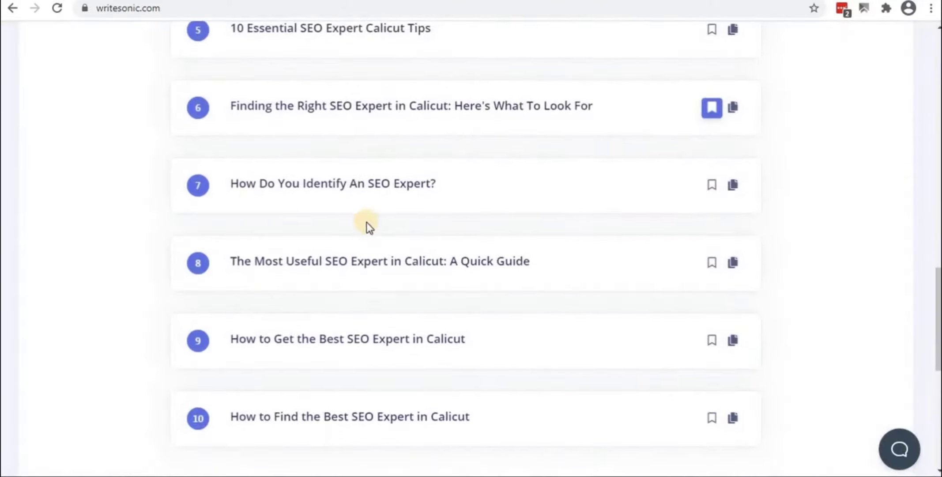
scroll(295, 275, down, 3)
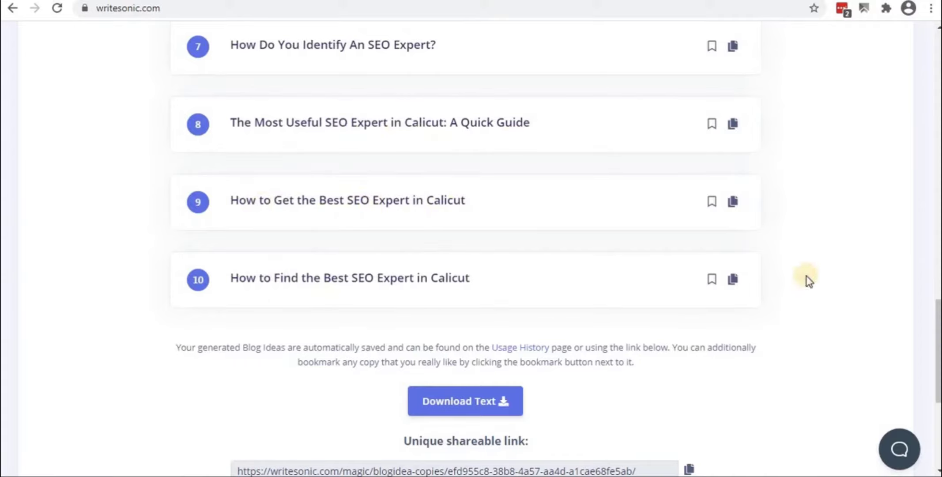
click(711, 279)
click(338, 207)
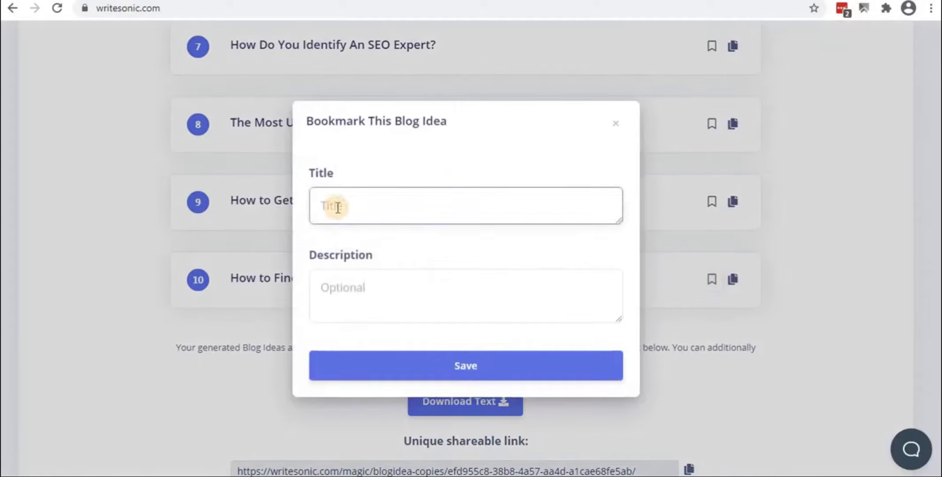
text(VIP3)
click(467, 363)
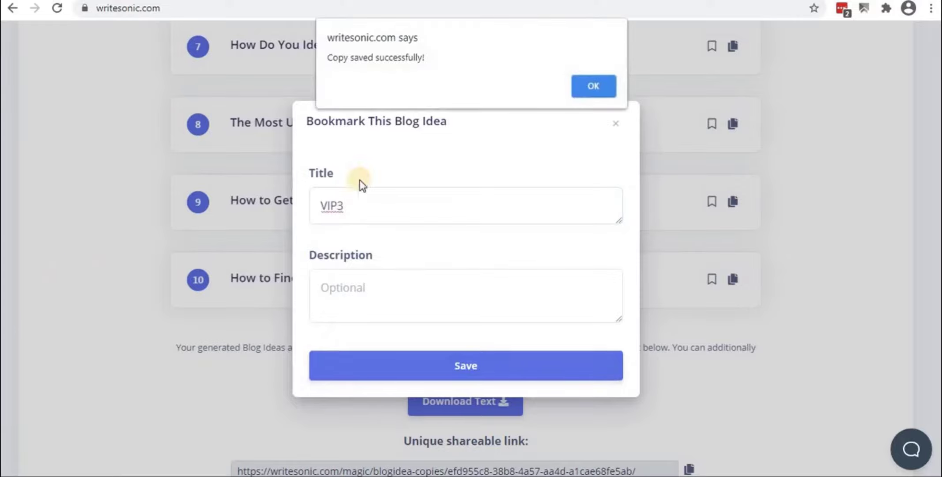
click(602, 87)
scroll(231, 269, down, 5)
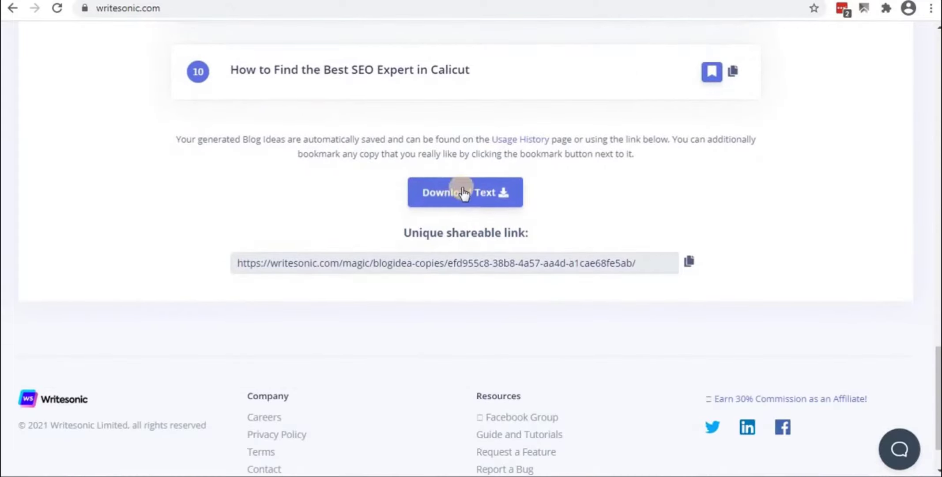
Review the 'seo expert calicut' blog ideas, then leave the results for the vip project
scroll(309, 245, up, 20)
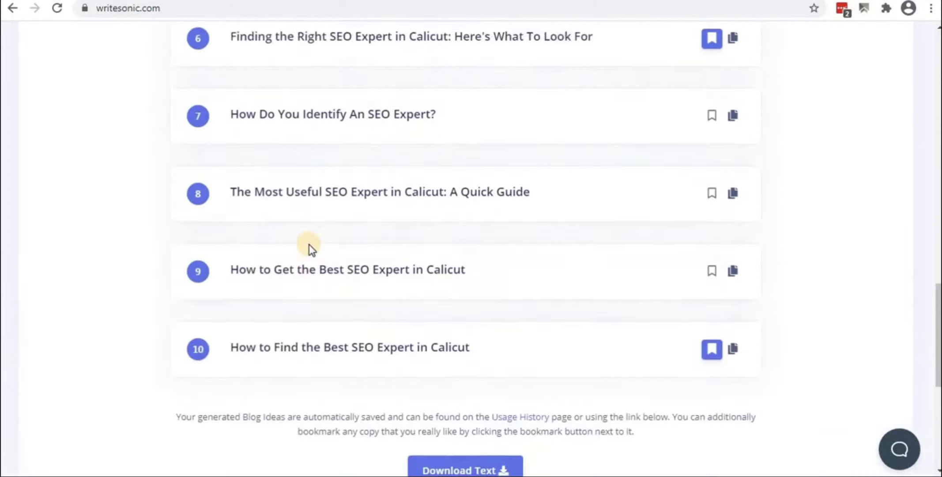
scroll(309, 244, down, 12)
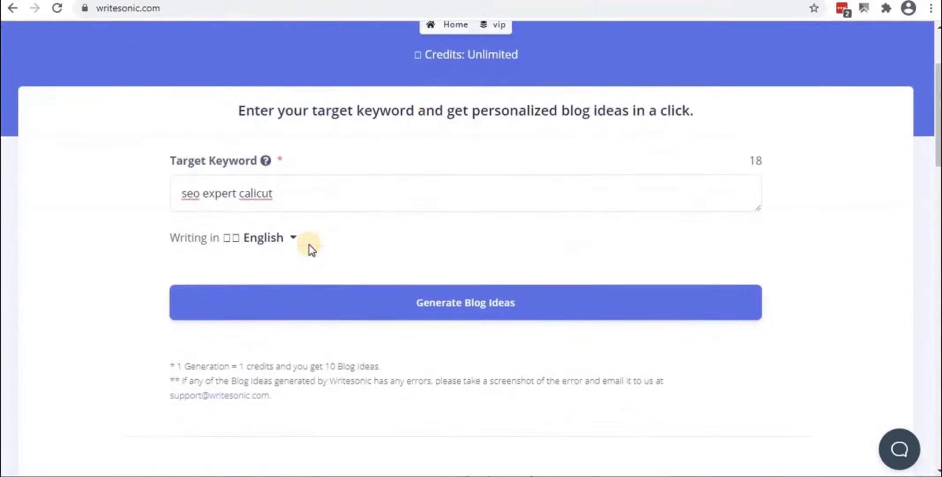
scroll(309, 245, down, 15)
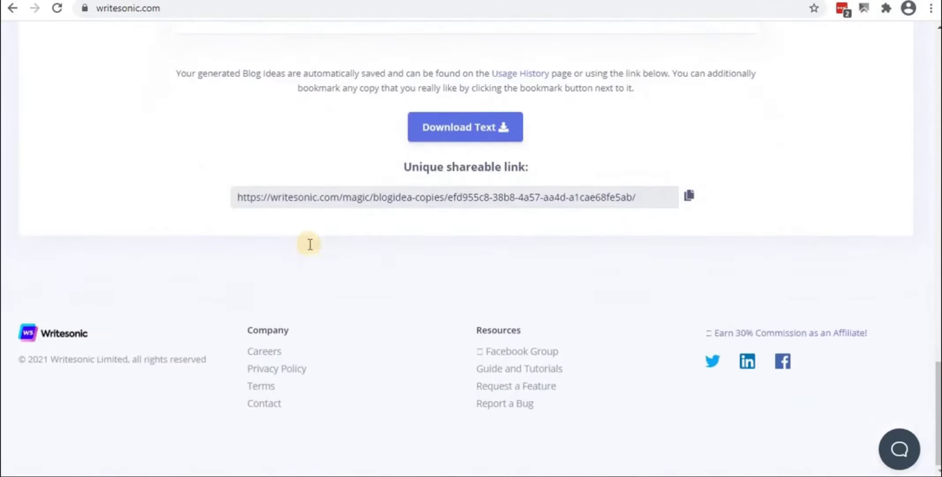
scroll(424, 283, up, 6)
scroll(452, 348, up, 15)
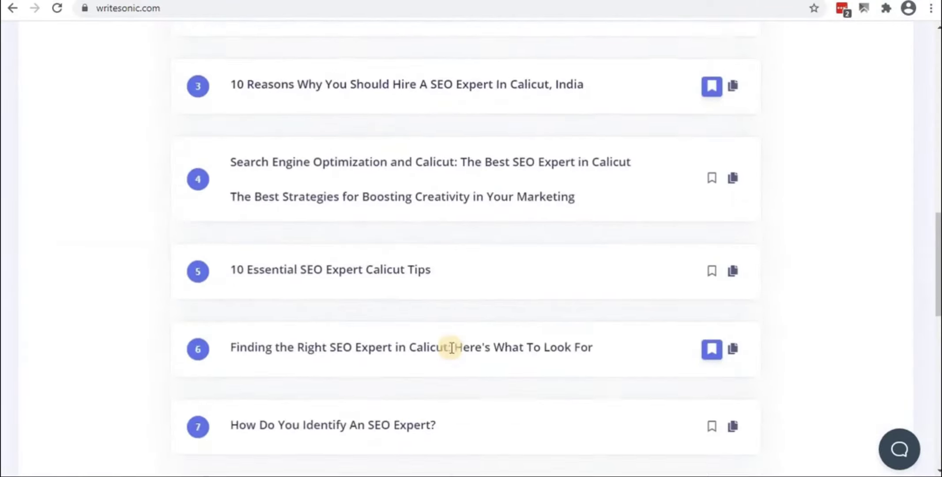
scroll(450, 348, down, 15)
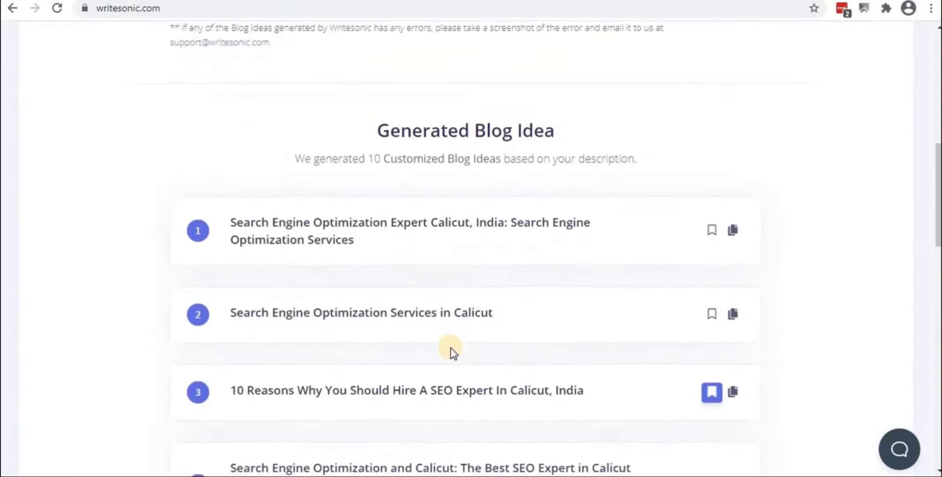
scroll(450, 348, up, 15)
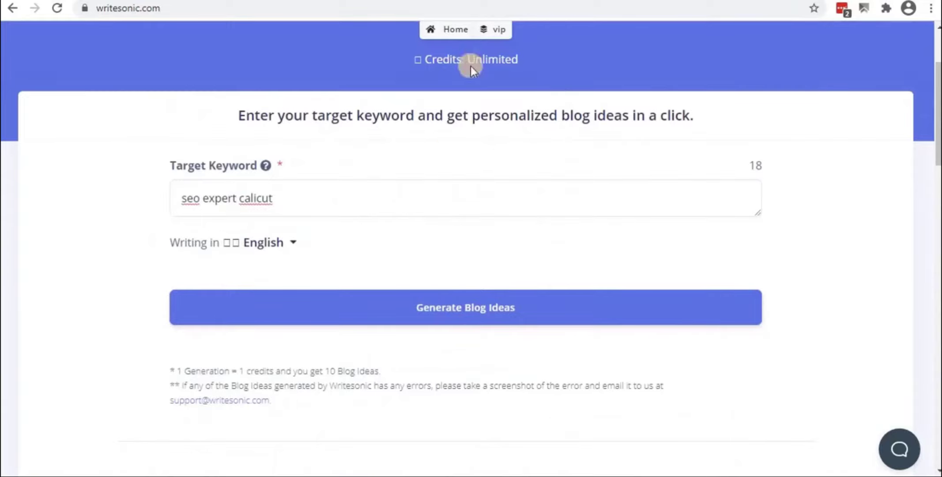
scroll(446, 151, up, 3)
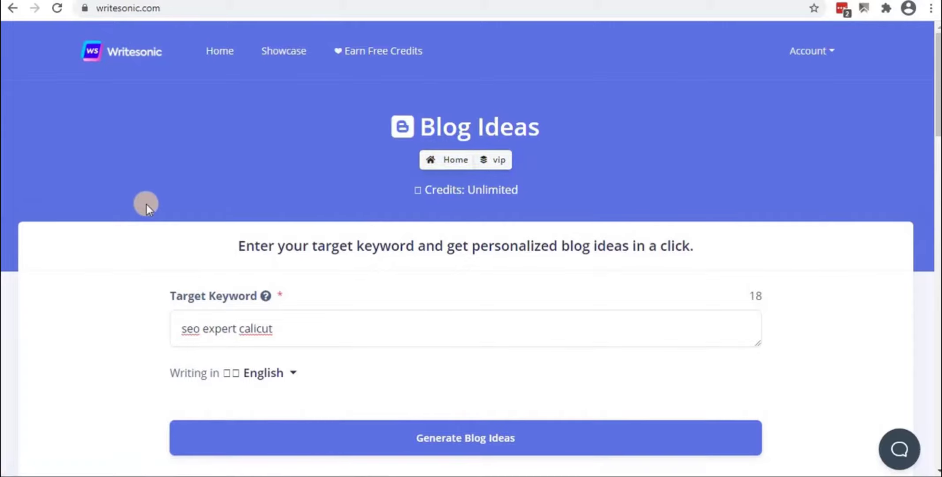
scroll(147, 204, down, 6)
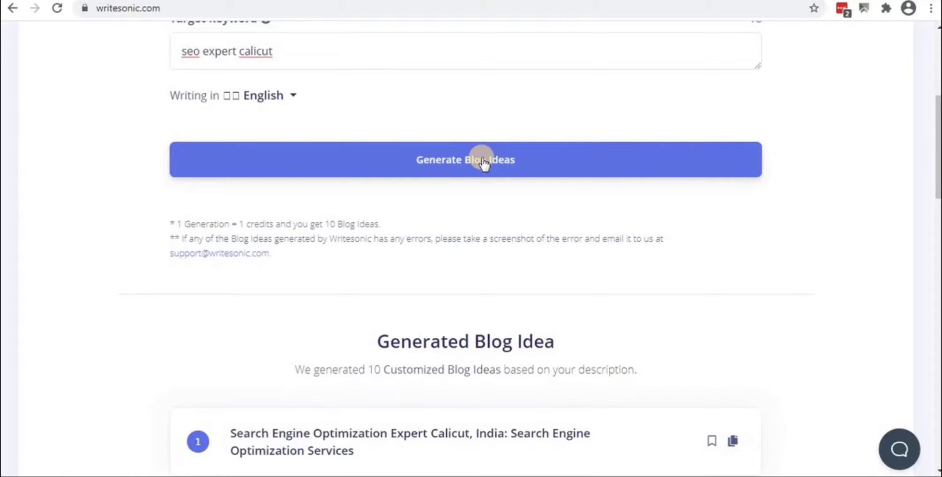
click(484, 163)
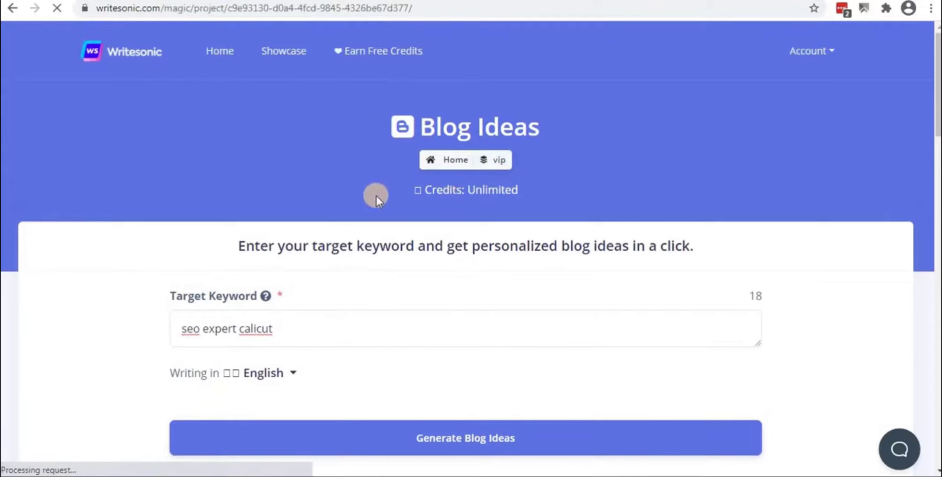
Check the vip project's saved copies, then switch back to New Copy
scroll(400, 267, down, 4)
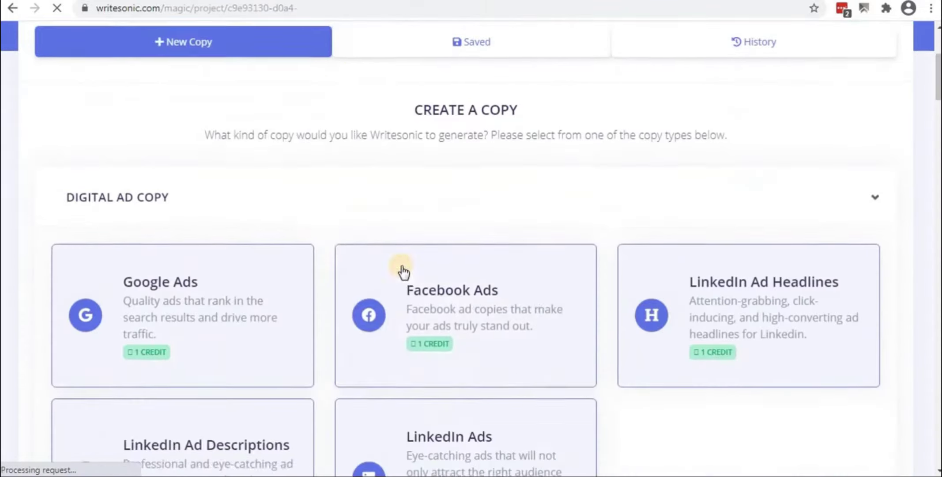
scroll(361, 208, up, 4)
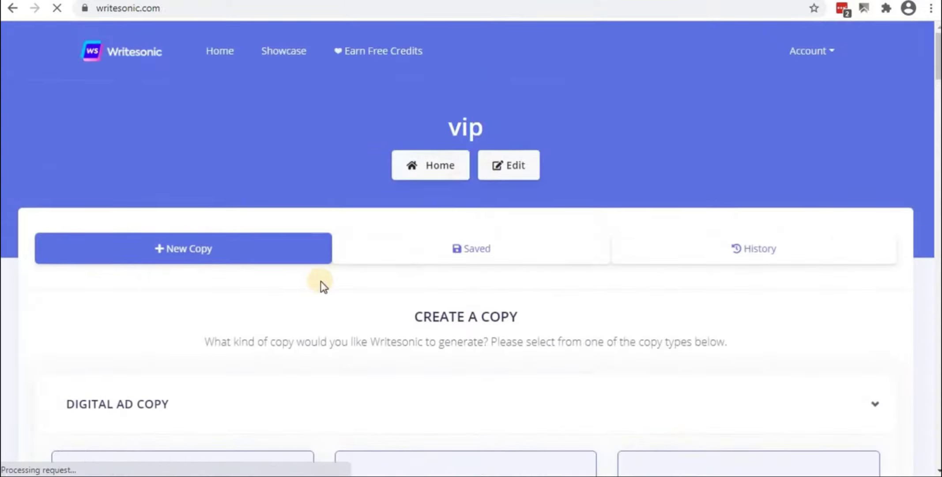
scroll(320, 281, down, 4)
scroll(280, 207, up, 5)
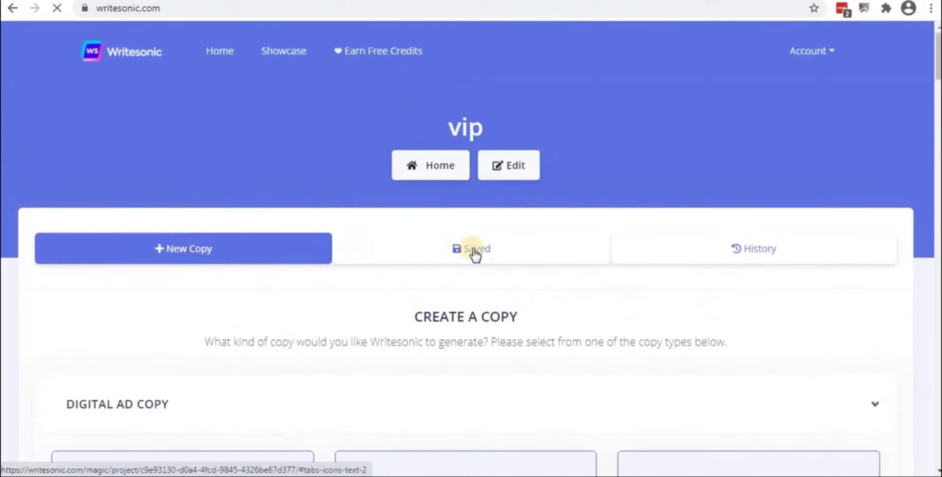
click(474, 251)
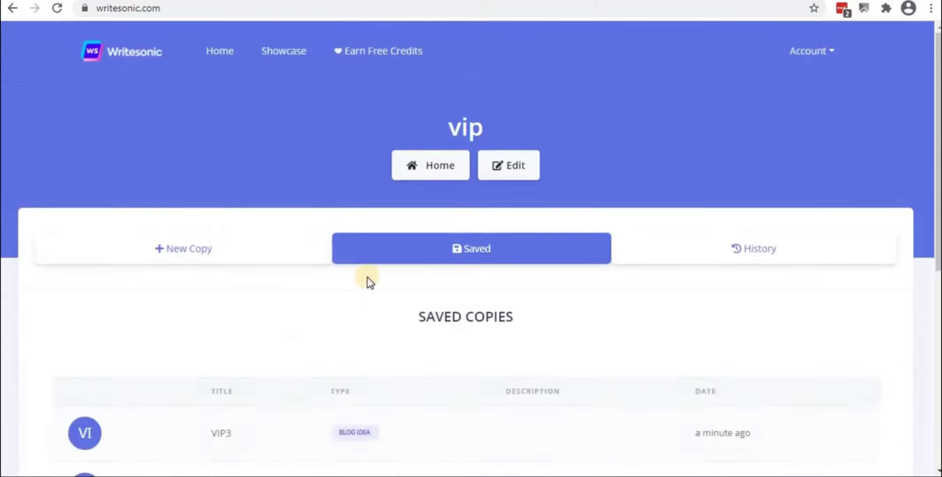
scroll(369, 283, down, 8)
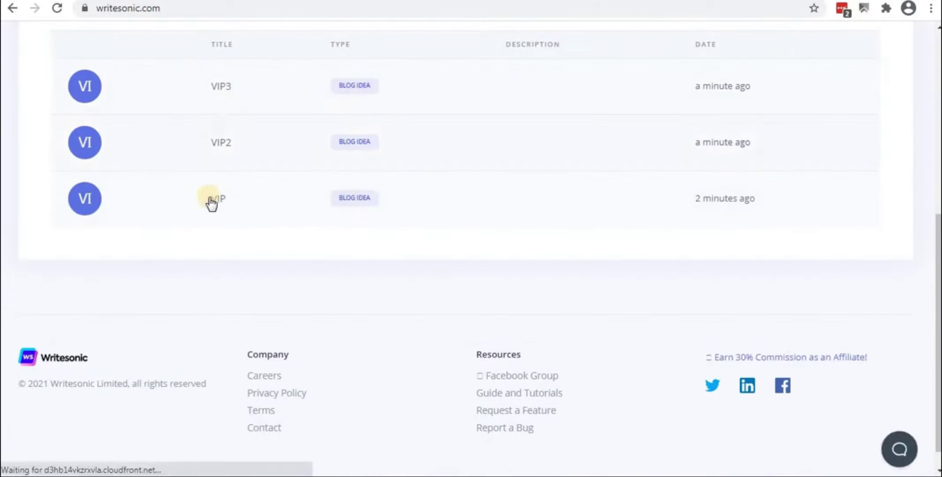
scroll(287, 231, up, 6)
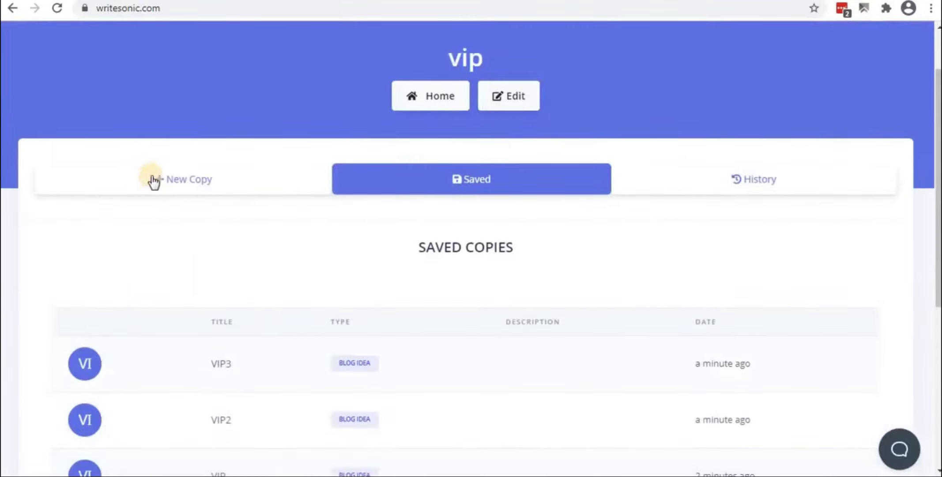
click(192, 185)
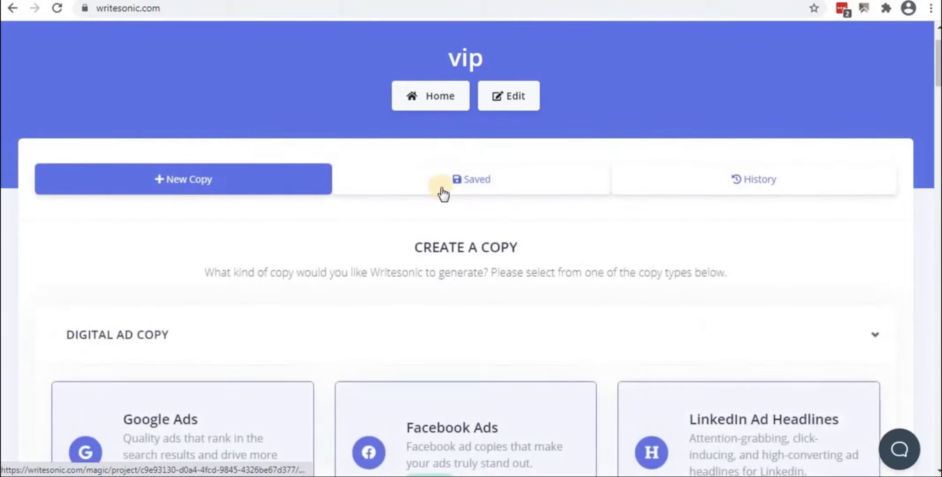
Return to the Saved list and open the blog idea saved as VIP
scroll(442, 193, down, 3)
scroll(442, 194, down, 5)
scroll(441, 193, up, 5)
click(449, 38)
scroll(393, 264, down, 2)
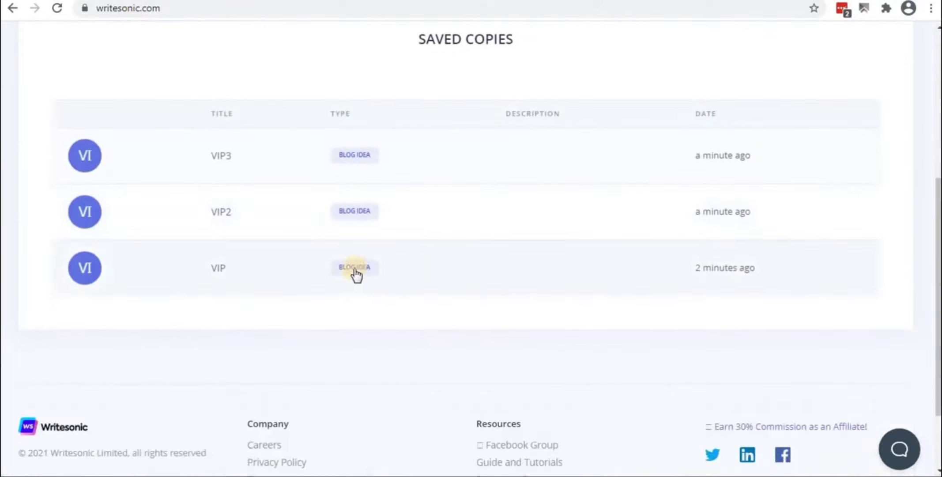
click(83, 277)
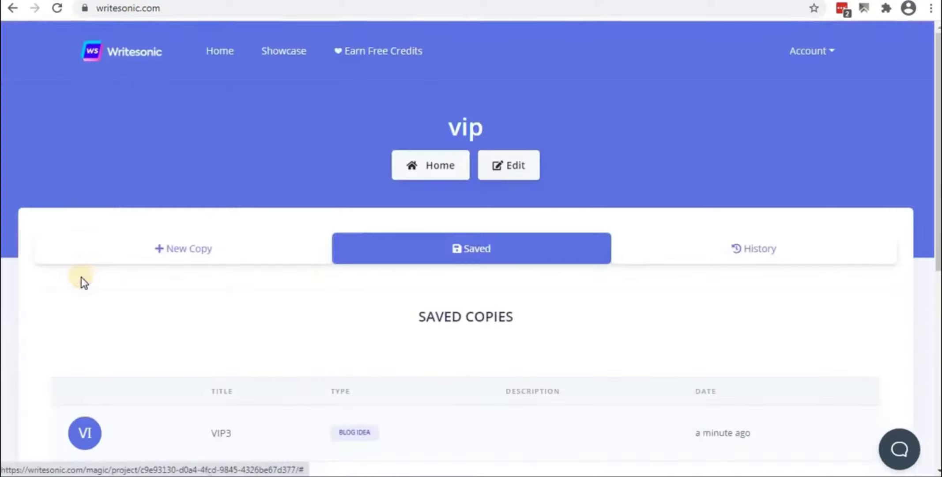
scroll(321, 296, down, 5)
click(359, 337)
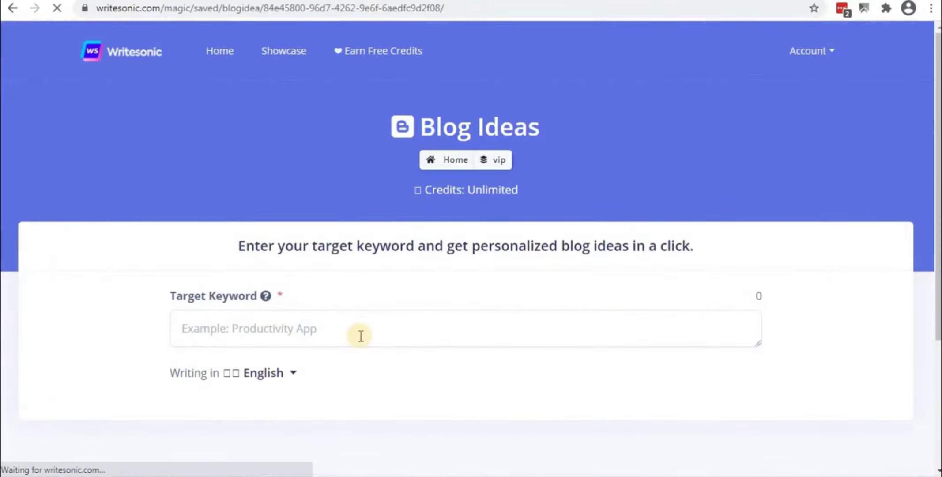
Copy the title '10 Reasons Why You Should Hire A SEO Expert In Calicut, India' and return to the tools
scroll(360, 335, down, 3)
scroll(360, 335, down, 3)
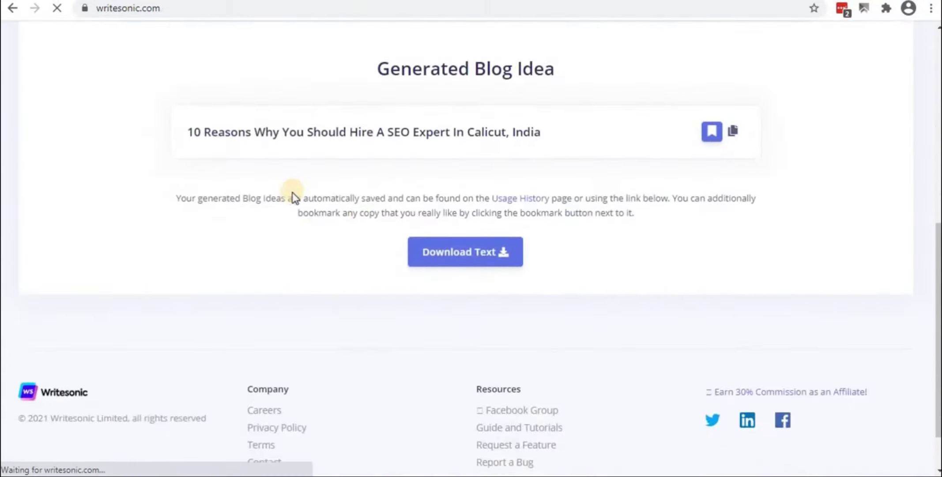
drag(189, 133, 578, 132)
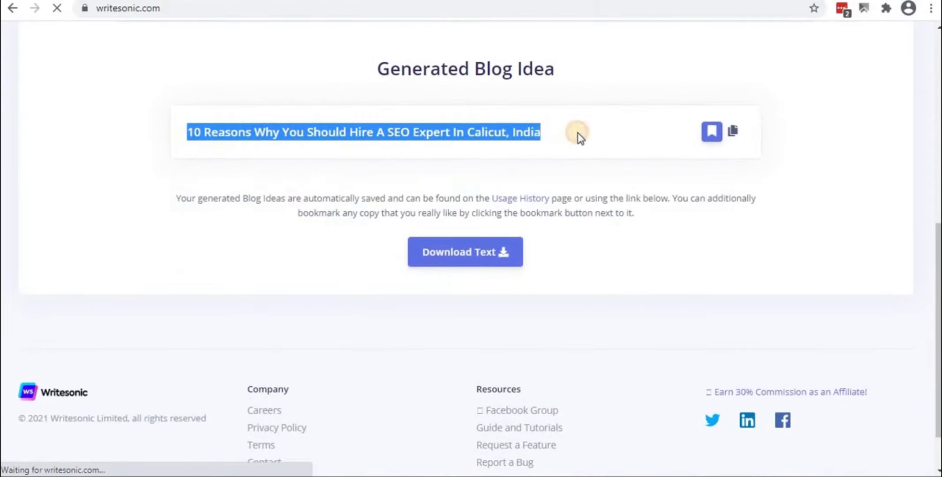
right_click(487, 133)
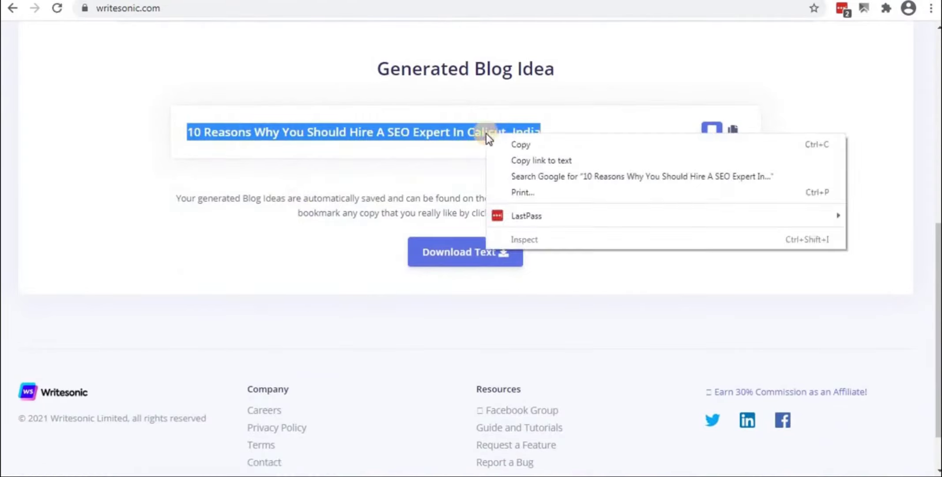
click(513, 140)
scroll(247, 256, up, 5)
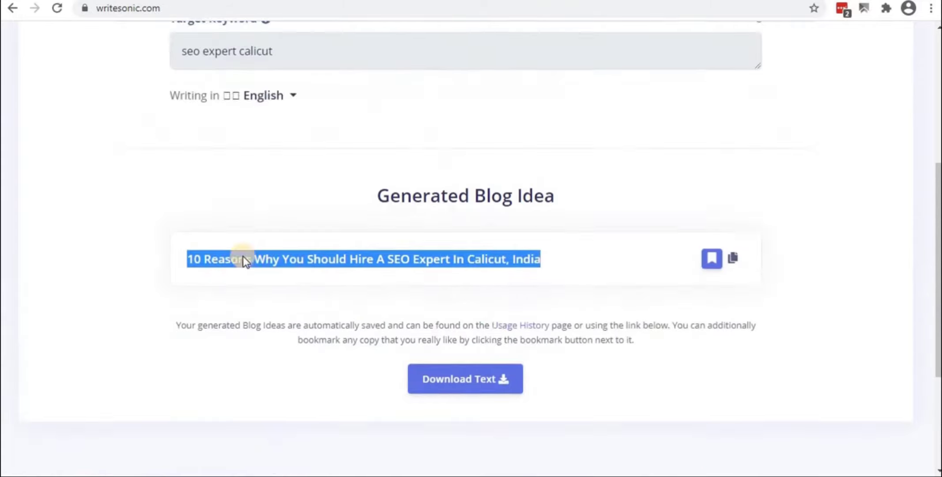
click(732, 339)
scroll(242, 265, down, 2)
scroll(243, 262, up, 6)
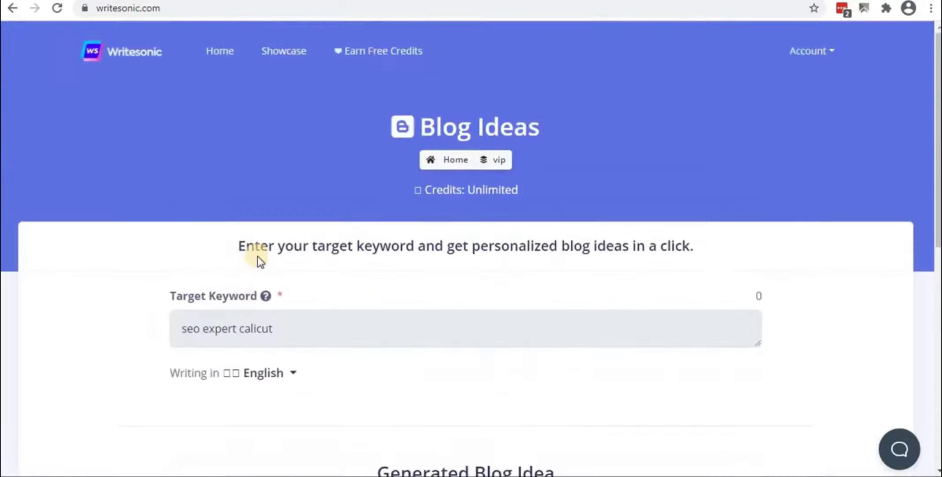
click(496, 162)
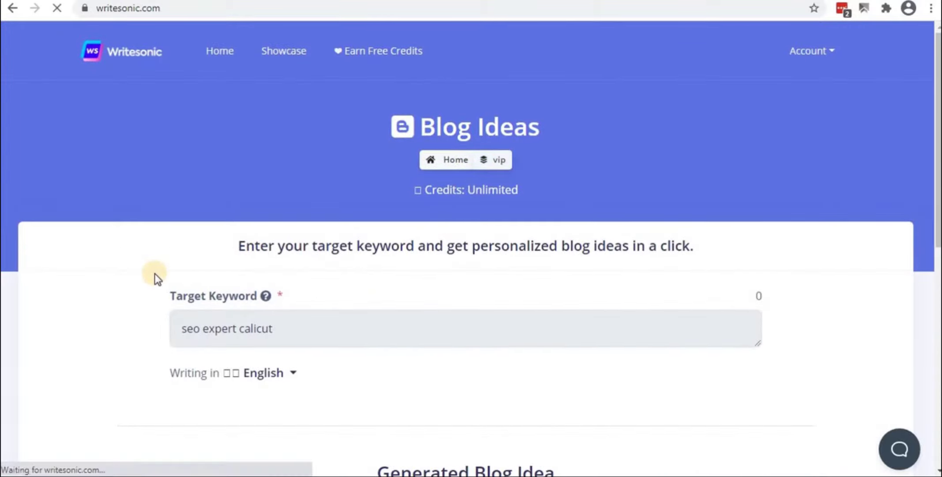
Paste the copied title into AI Article Intros and generate five blog intros
scroll(155, 277, down, 18)
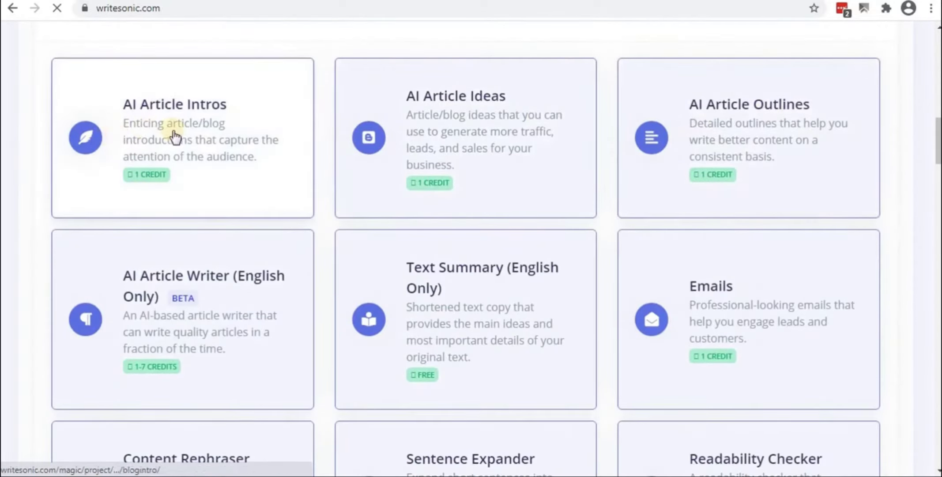
click(175, 136)
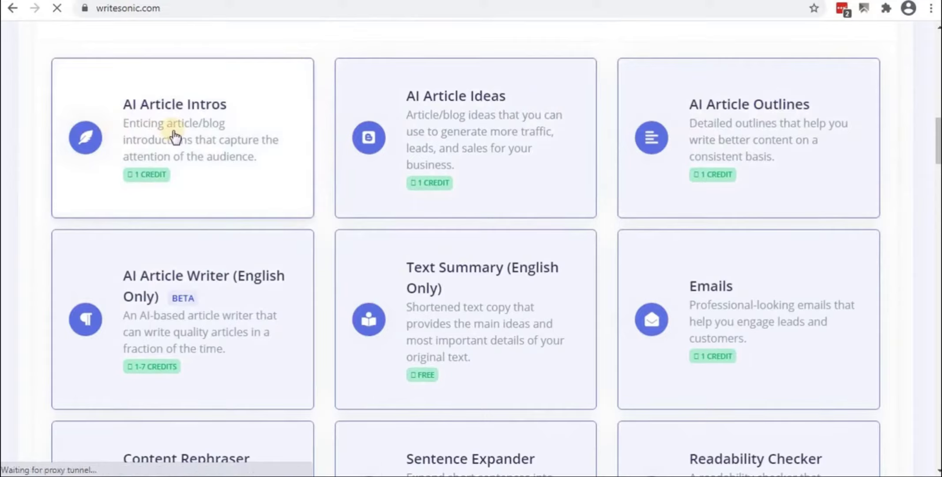
scroll(194, 215, down, 5)
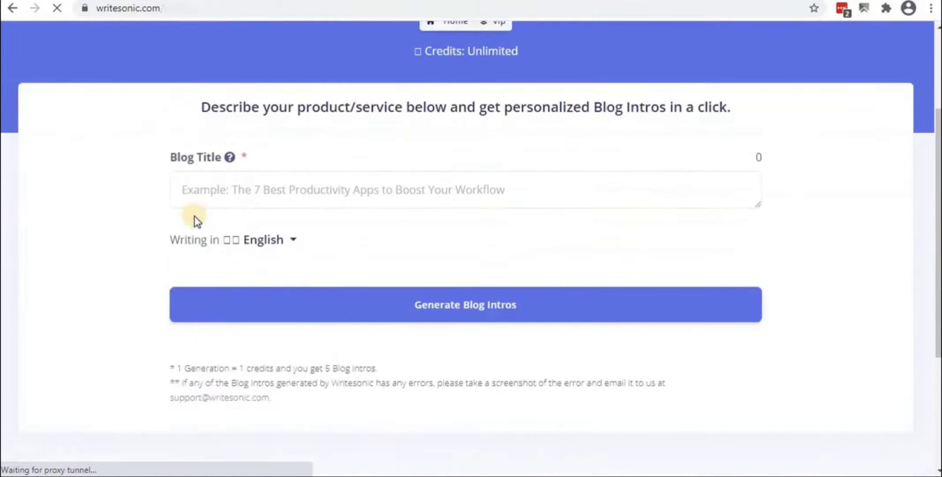
click(237, 121)
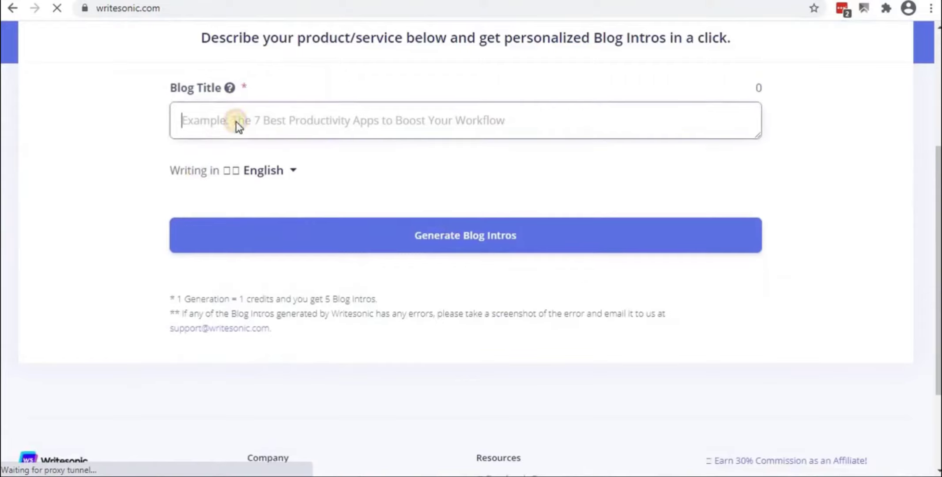
right_click(237, 120)
click(291, 206)
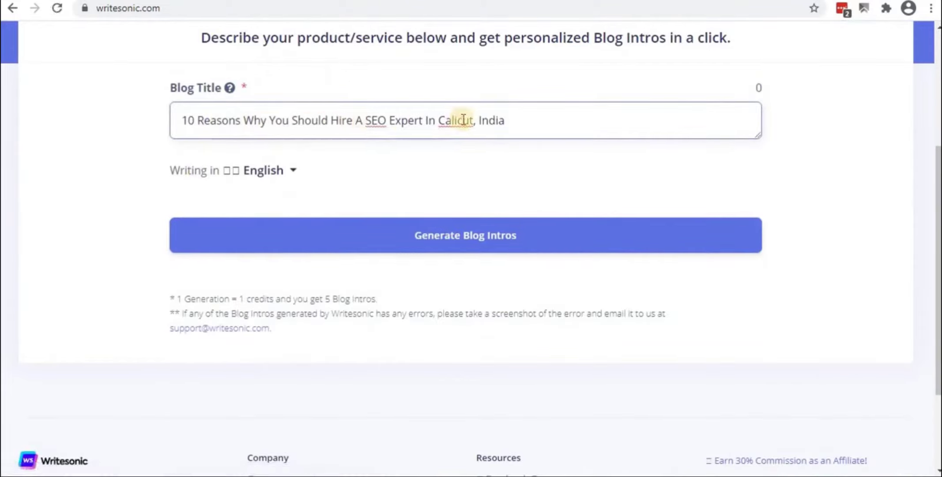
click(457, 244)
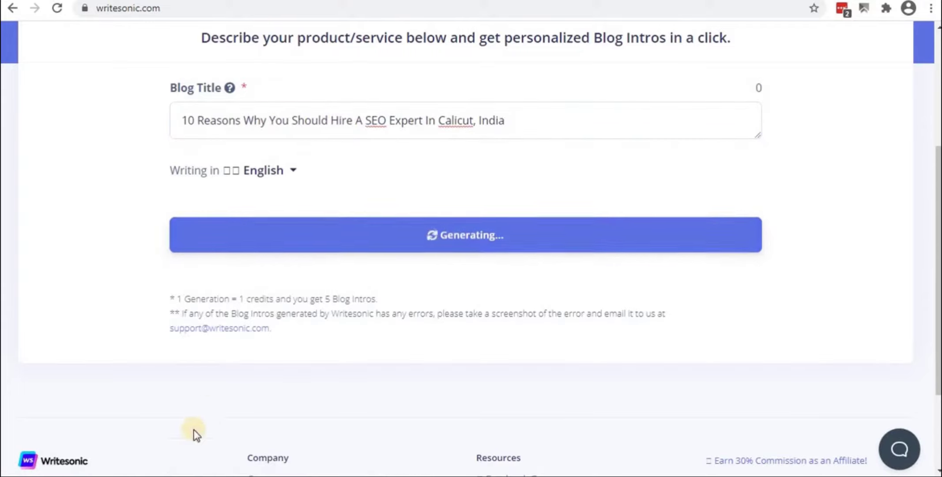
mouse_move(187, 475)
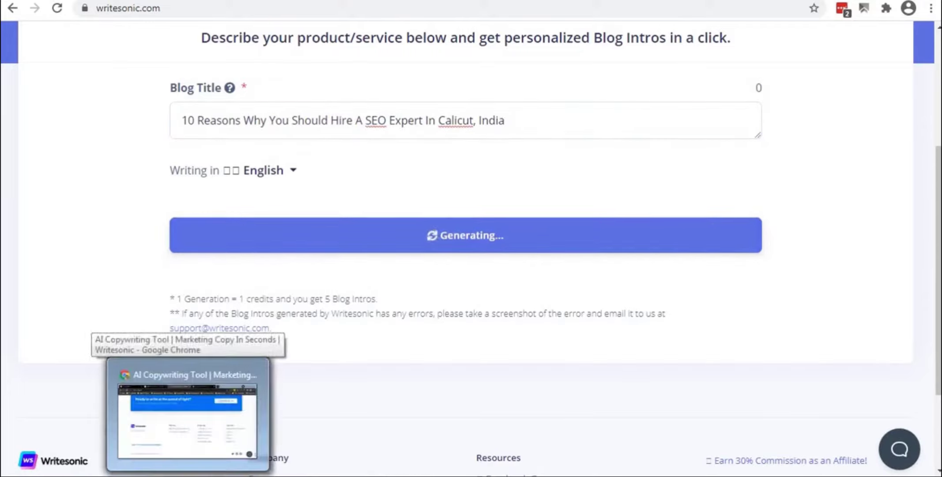
click(188, 420)
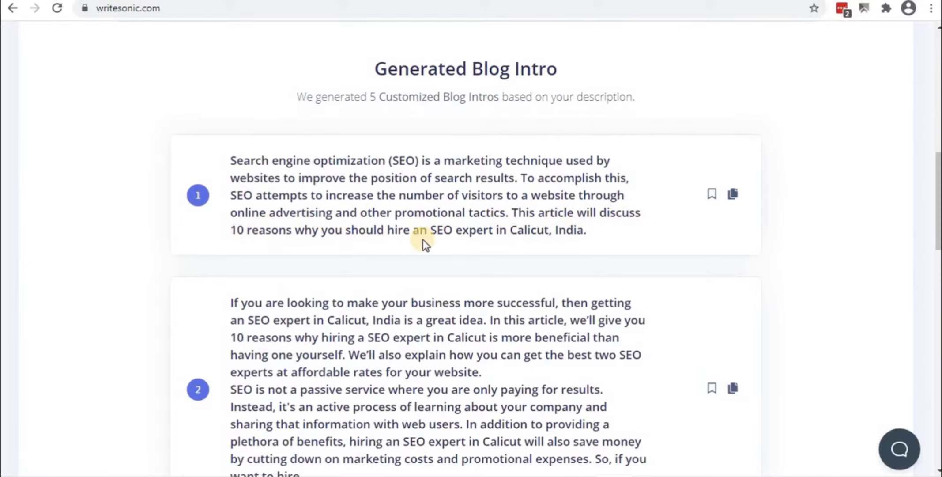
Download the five generated intros as writesonic.txt
scroll(423, 239, down, 20)
scroll(424, 245, down, 5)
scroll(422, 248, up, 6)
scroll(425, 243, up, 20)
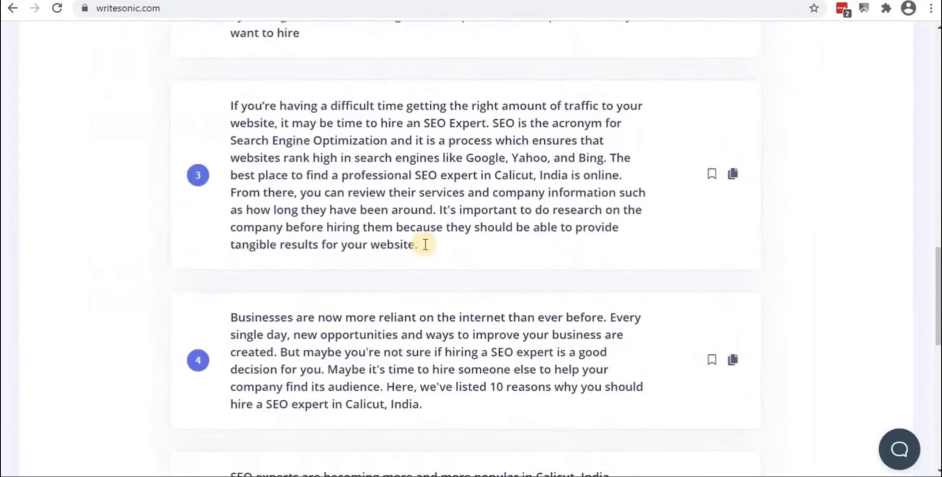
scroll(425, 243, down, 6)
scroll(425, 244, down, 20)
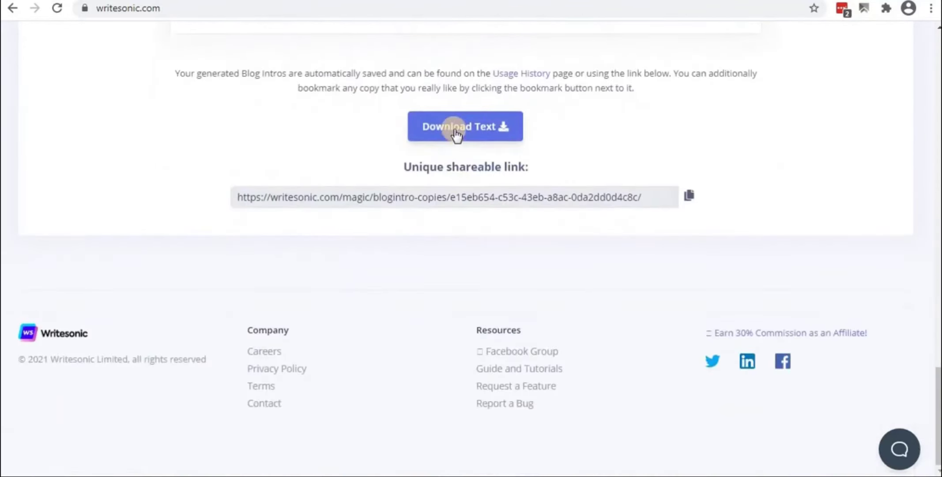
click(455, 133)
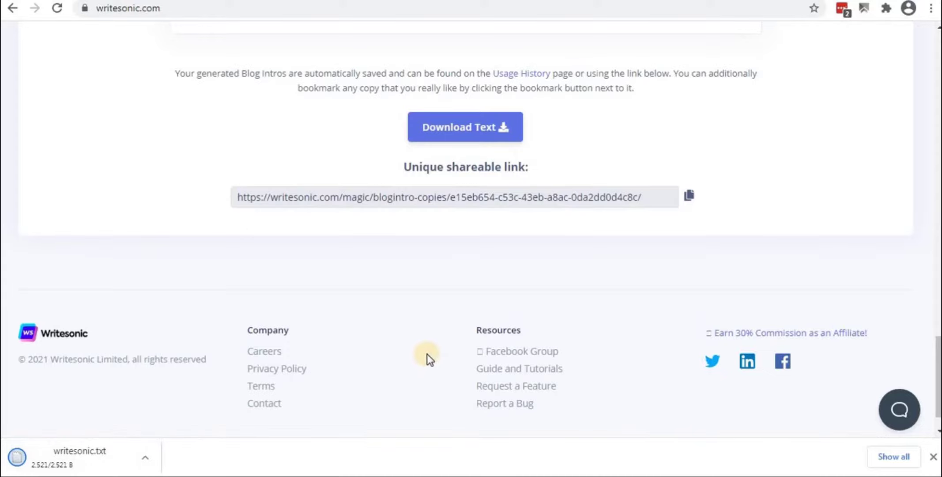
scroll(427, 355, down, 1)
scroll(427, 354, up, 8)
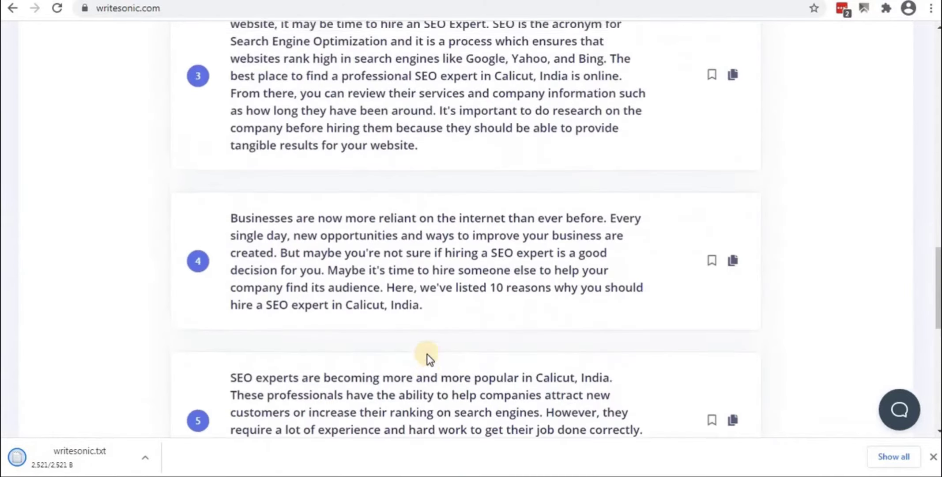
scroll(427, 354, down, 5)
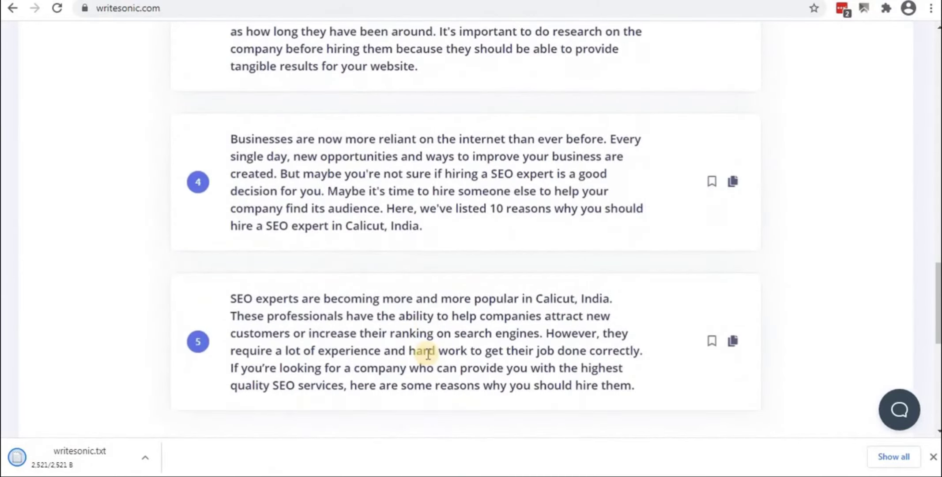
scroll(427, 354, up, 15)
scroll(427, 354, down, 4)
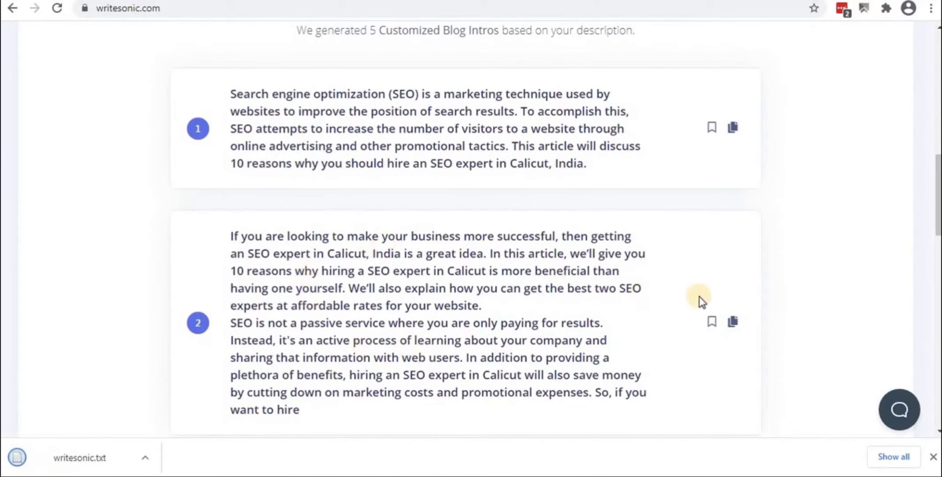
click(733, 322)
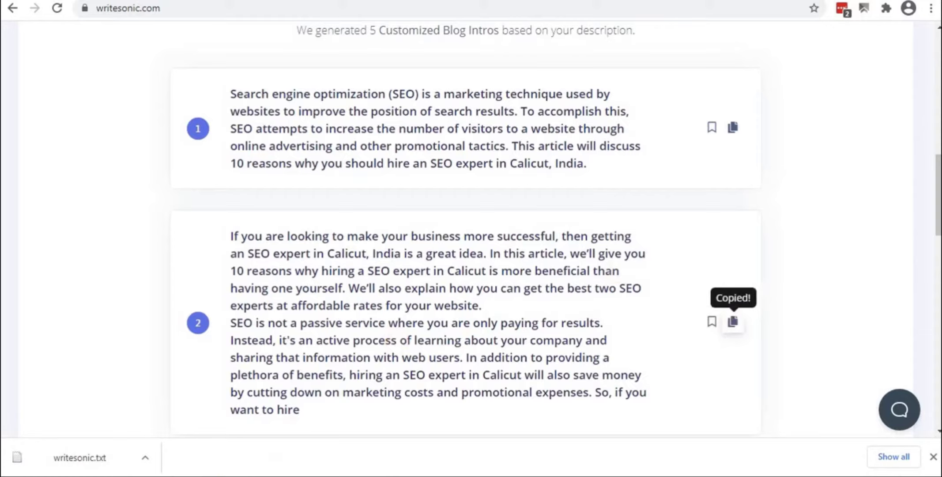
key(alt+Tab)
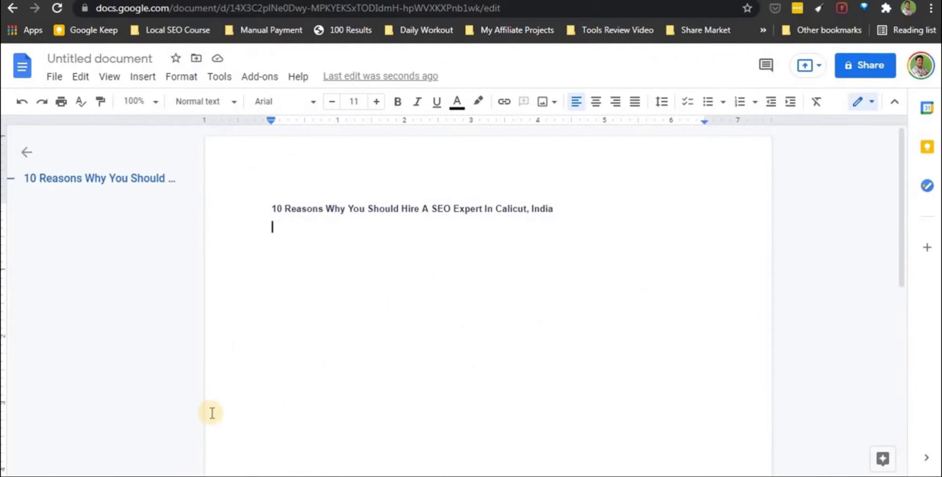
key(ctrl+v)
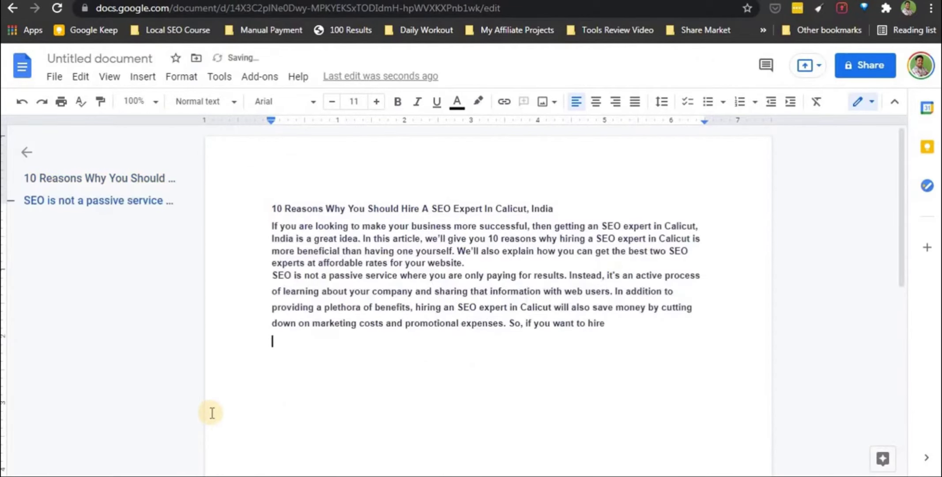
key(alt+Tab)
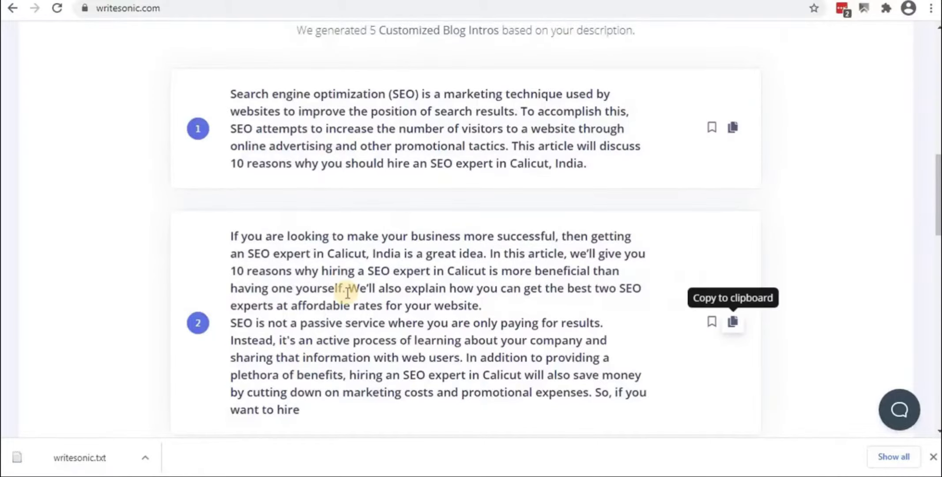
scroll(340, 286, down, 7)
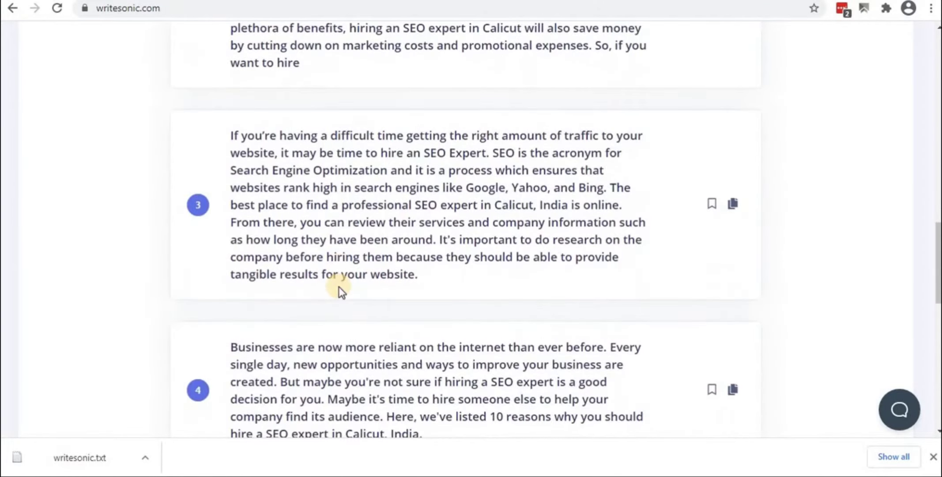
scroll(339, 285, down, 9)
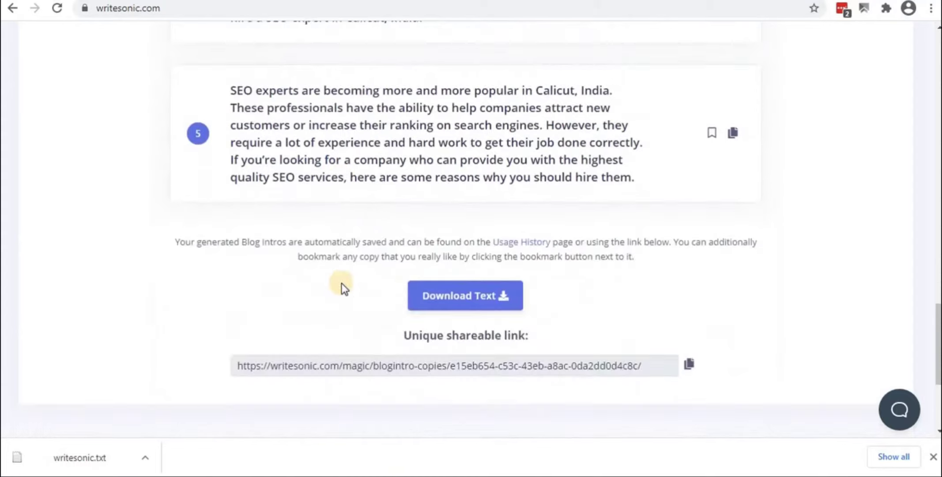
scroll(281, 284, up, 20)
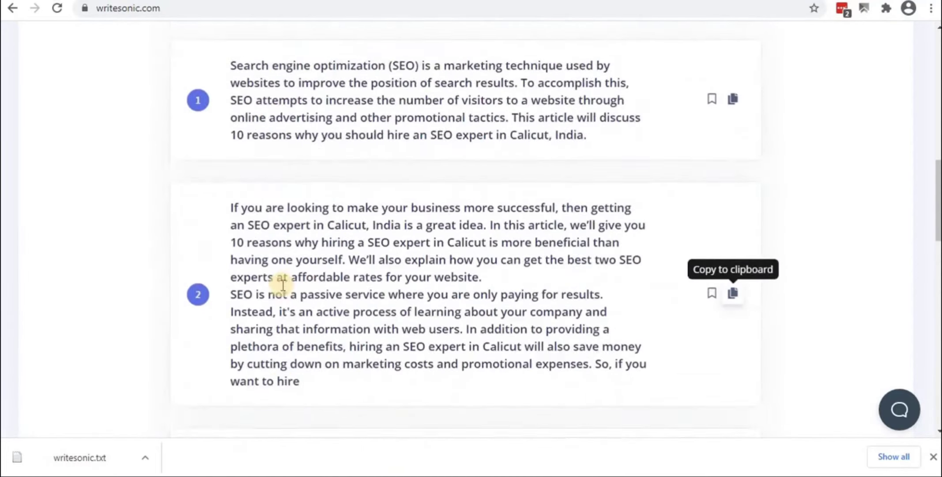
scroll(281, 284, up, 3)
click(293, 328)
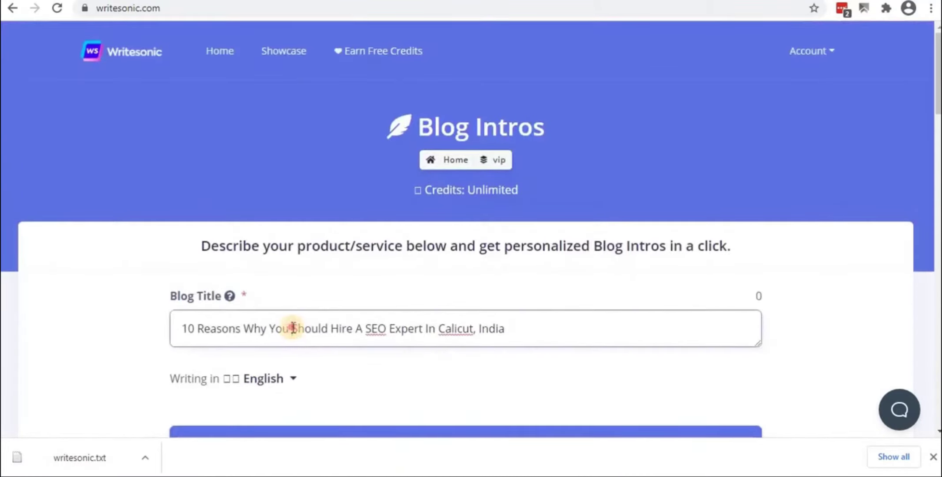
key(ctrl+a)
key(ctrl+c)
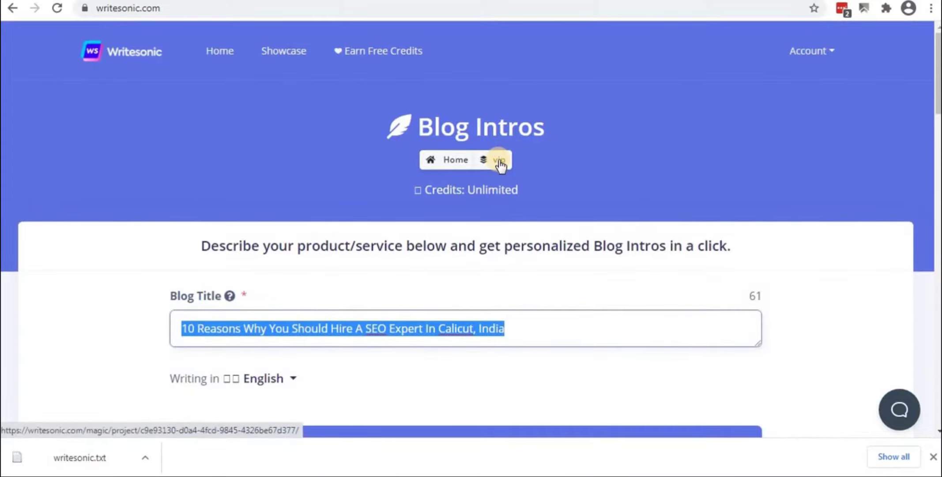
scroll(427, 238, down, 2)
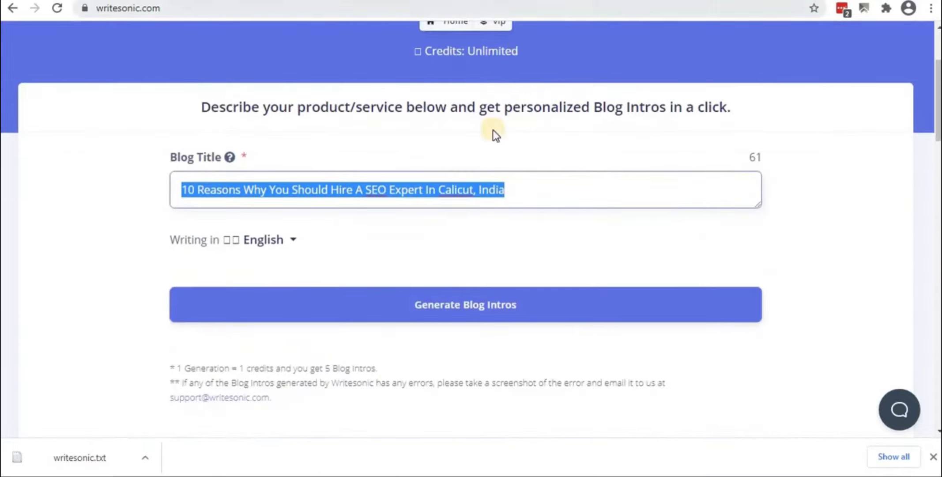
scroll(492, 144, down, 8)
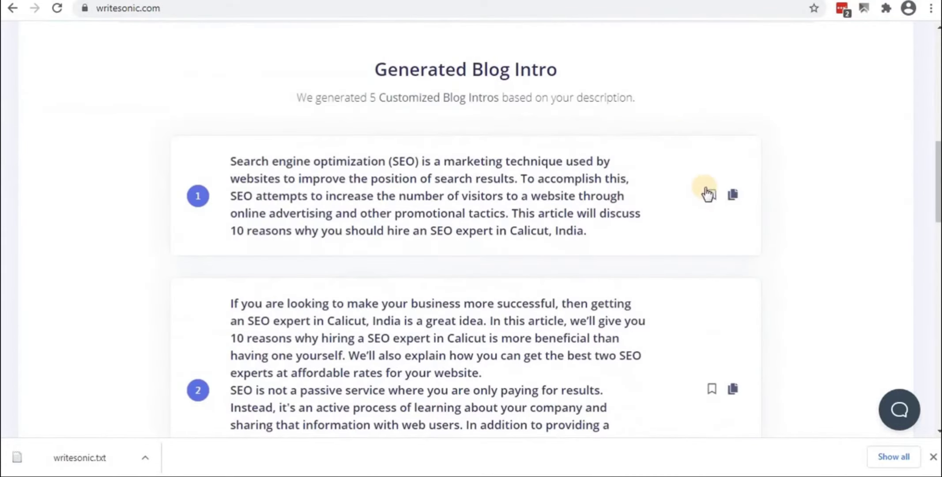
scroll(683, 269, down, 4)
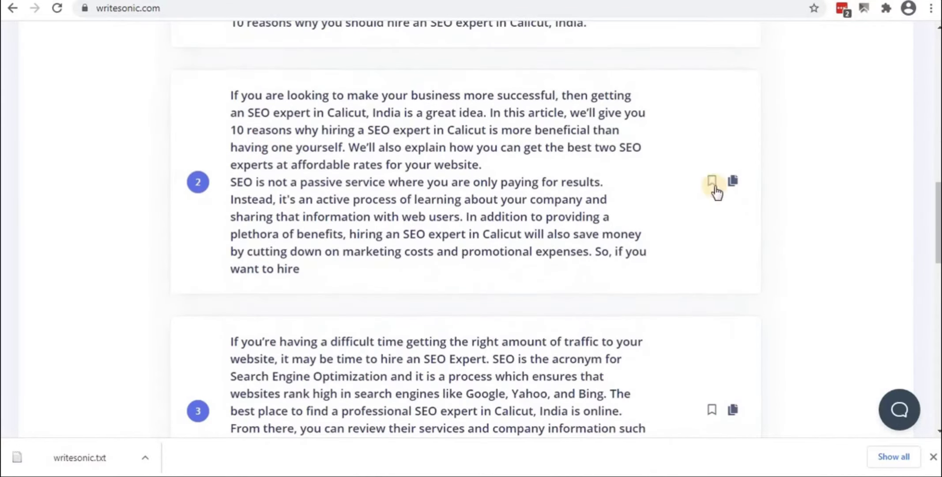
scroll(711, 360, down, 3)
click(712, 270)
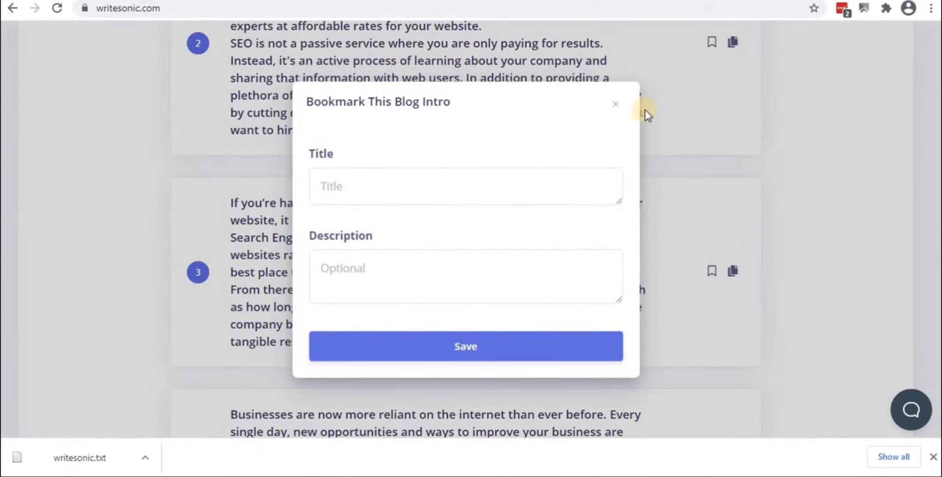
key(Escape)
scroll(416, 194, up, 15)
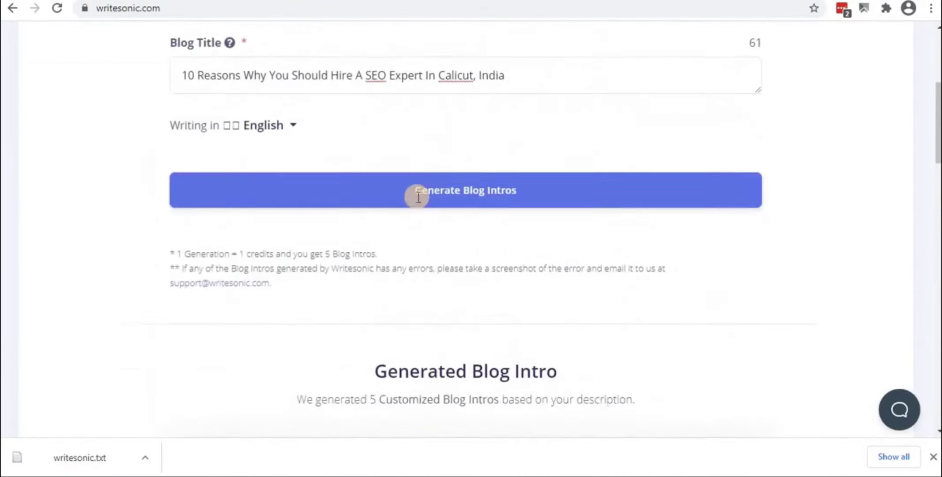
scroll(417, 196, down, 3)
scroll(418, 197, up, 5)
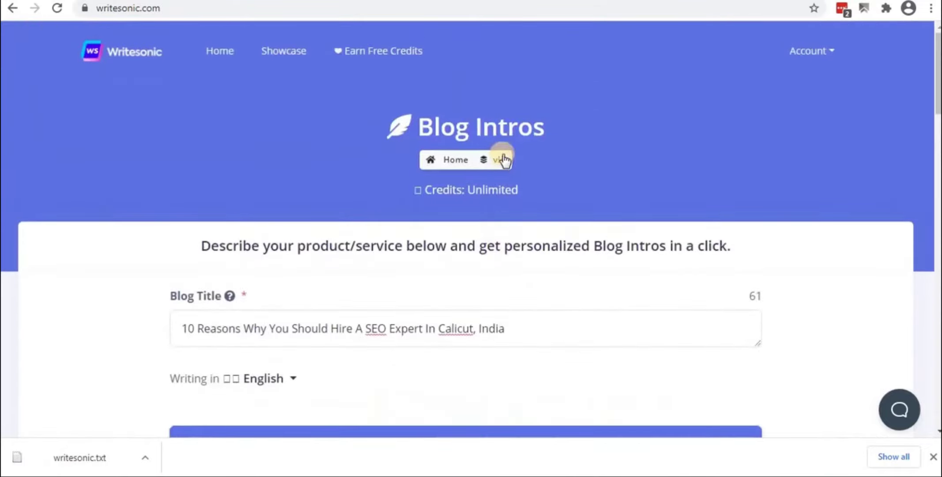
Go back to the vip project and start the AI Article Outlines generator
click(498, 158)
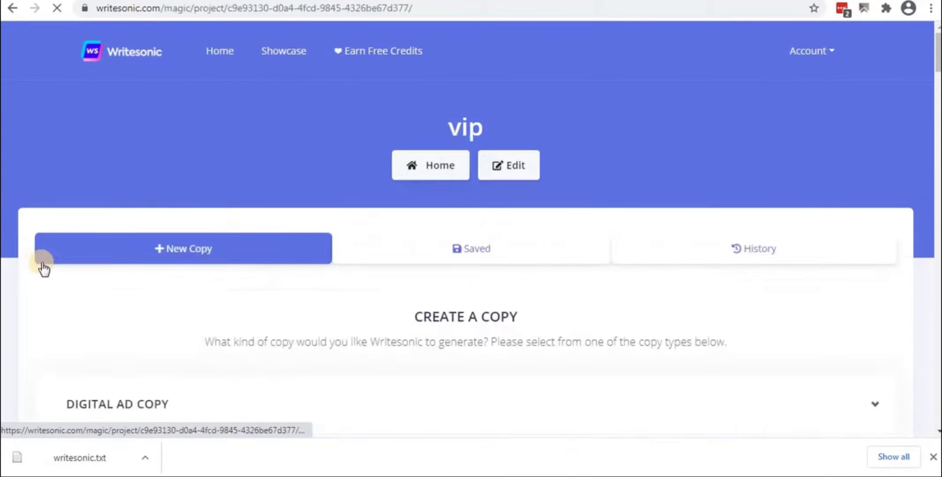
scroll(119, 316, down, 15)
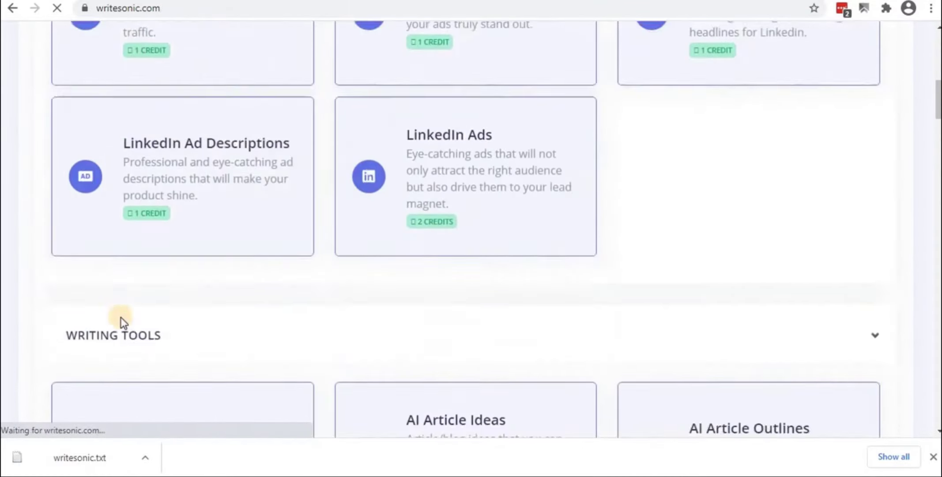
scroll(141, 302, down, 3)
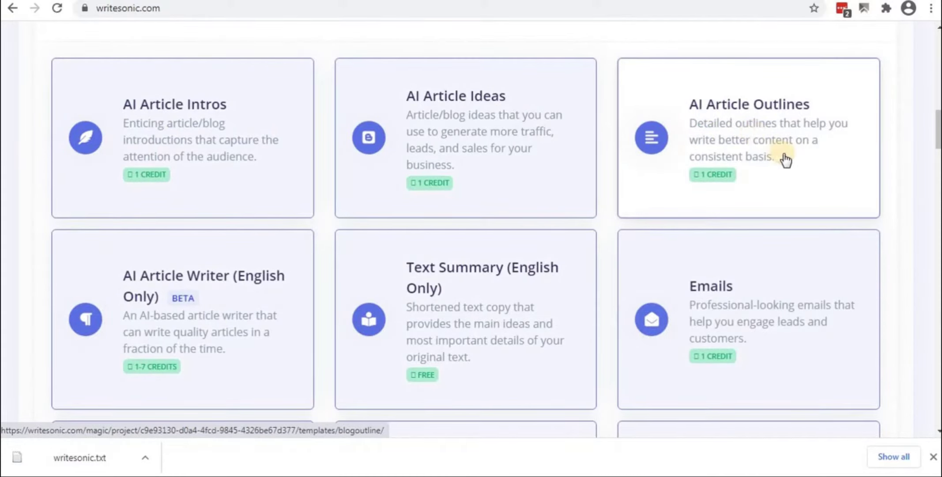
click(754, 141)
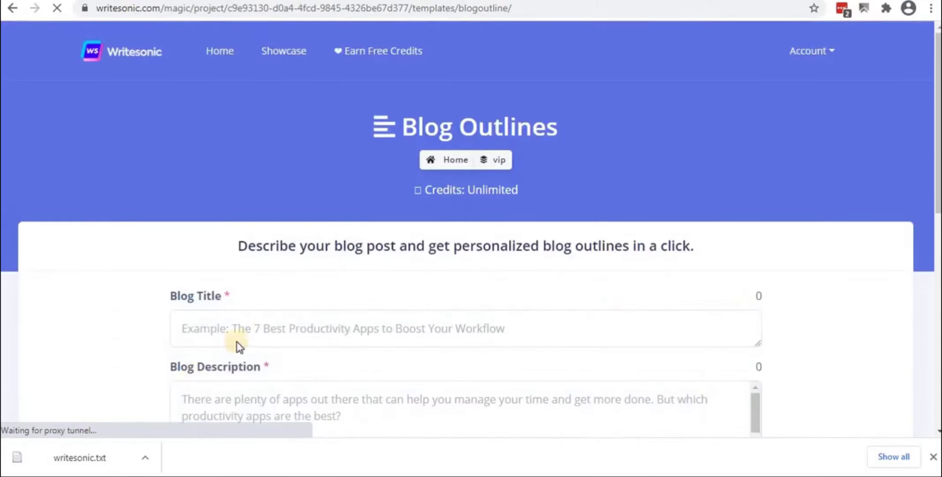
Fill the outline form with the pasted SEO expert title and the Google Docs intro paragraphs as description
scroll(269, 318, down, 3)
scroll(272, 318, down, 2)
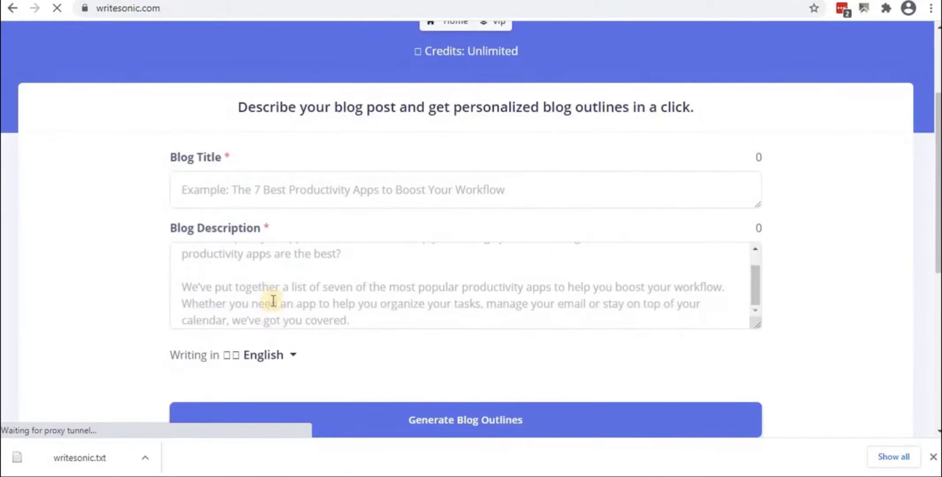
scroll(273, 285, up, 2)
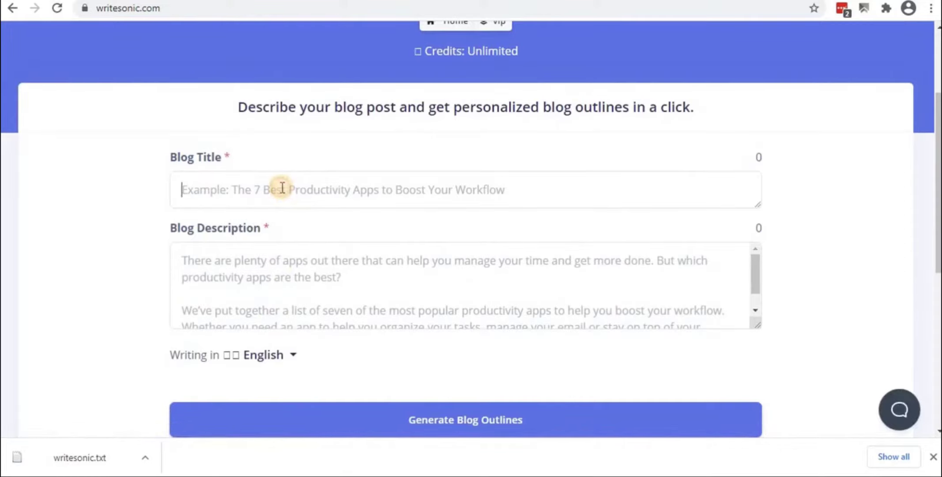
key(ctrl+v)
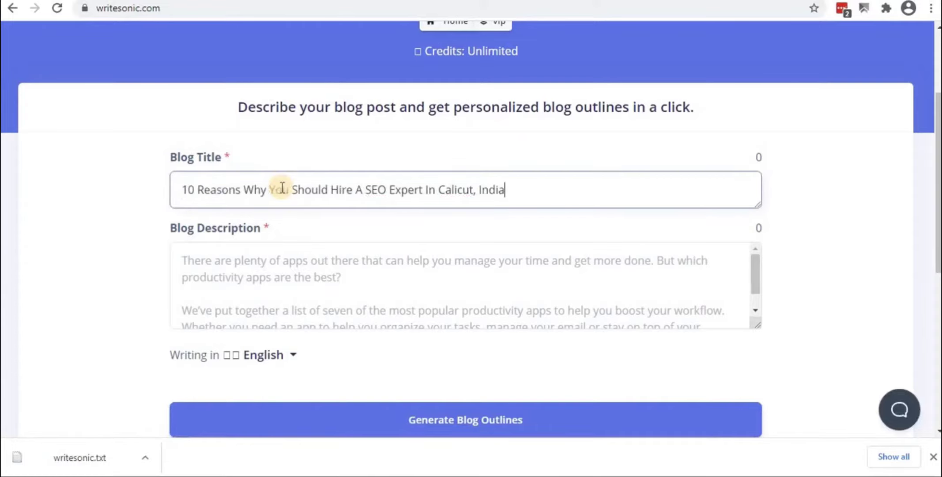
click(283, 270)
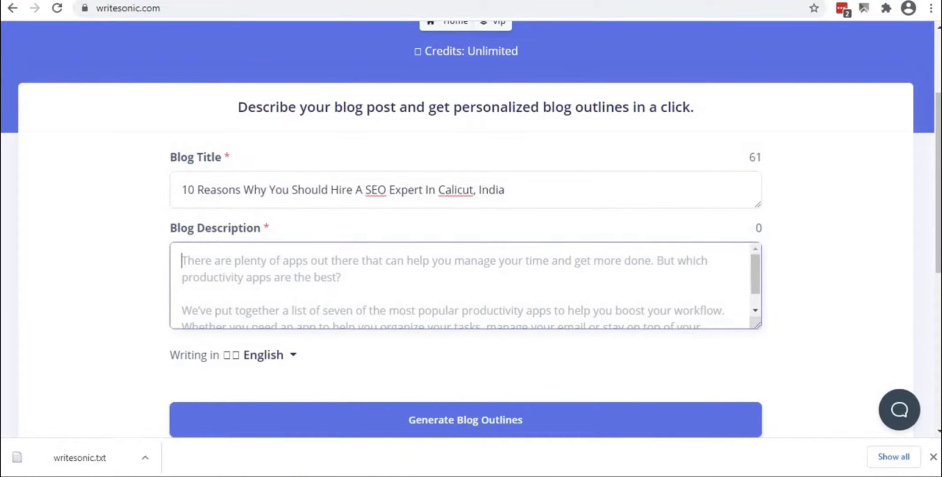
key(alt+Tab)
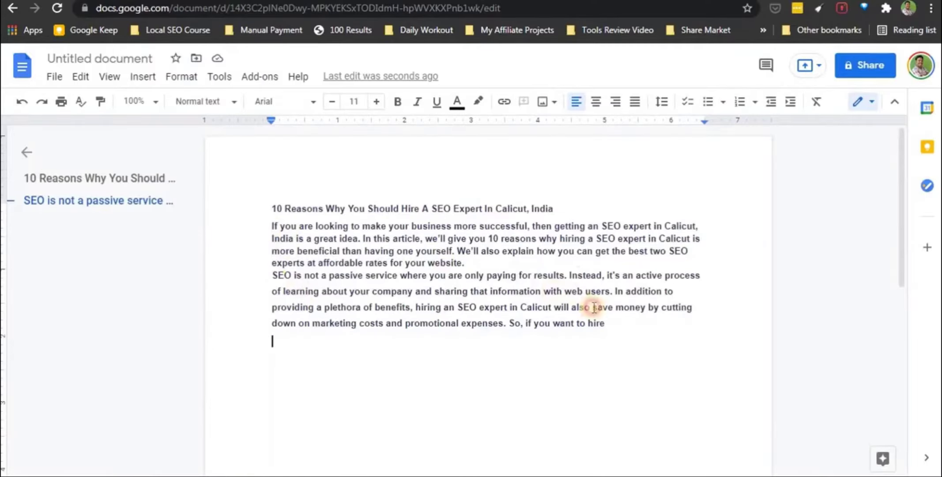
shift+click(610, 323)
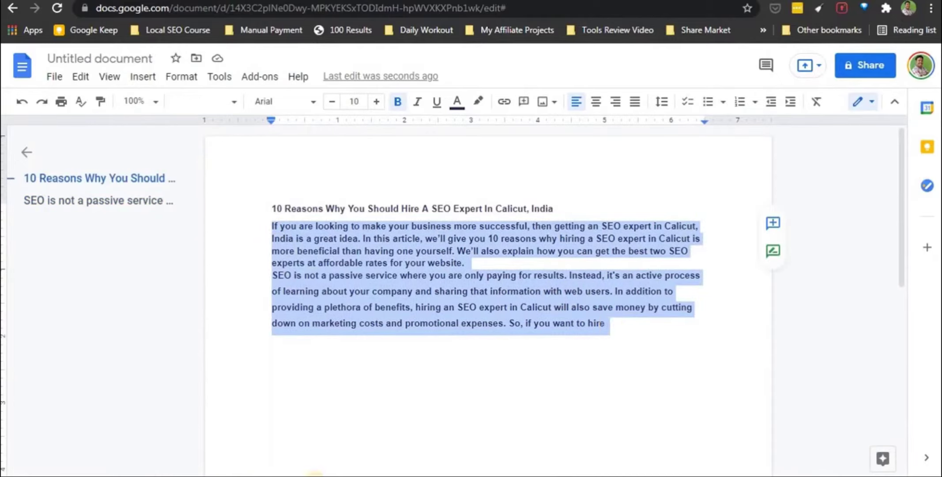
key(alt+Tab)
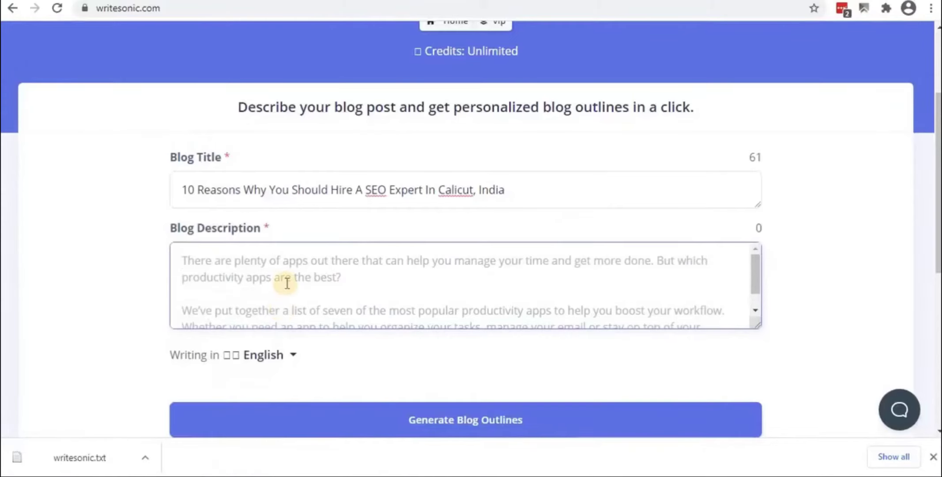
key(ctrl+v)
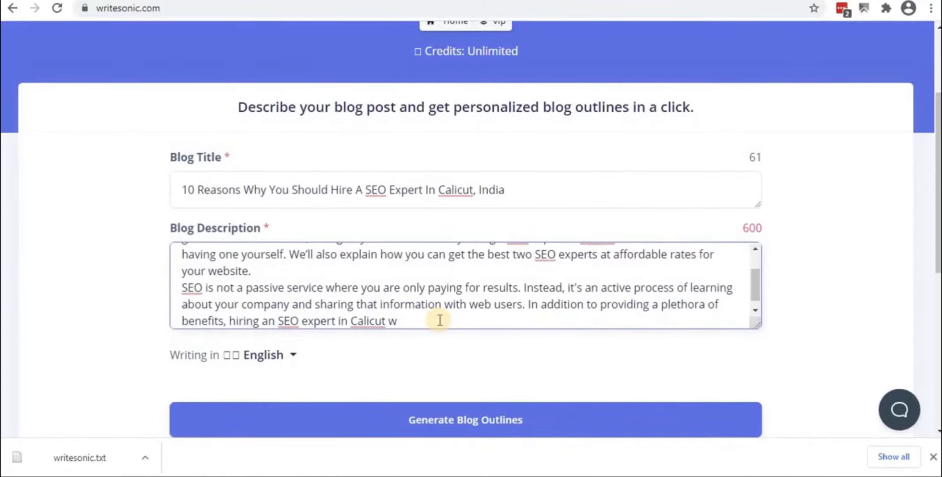
key(BackSpace)
key(BackSpace)
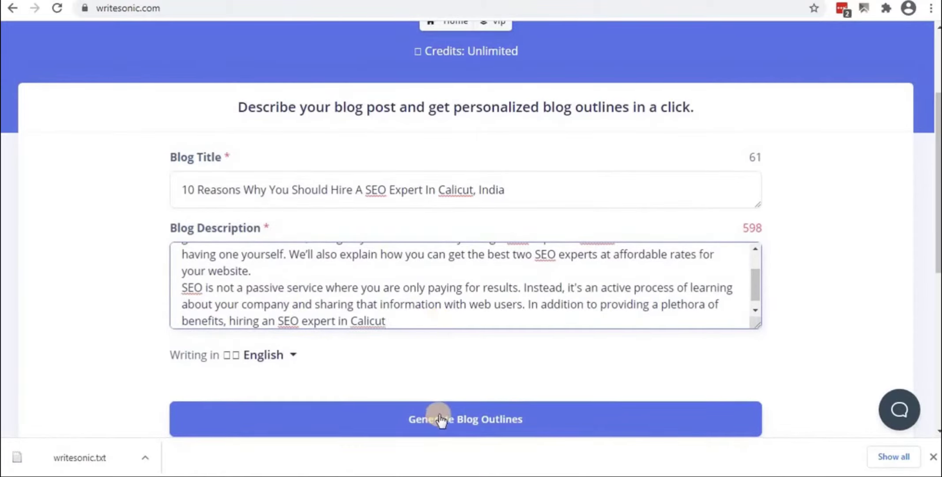
Review the five generated outlines and download them as text
scroll(430, 382, down, 1)
scroll(430, 382, down, 3)
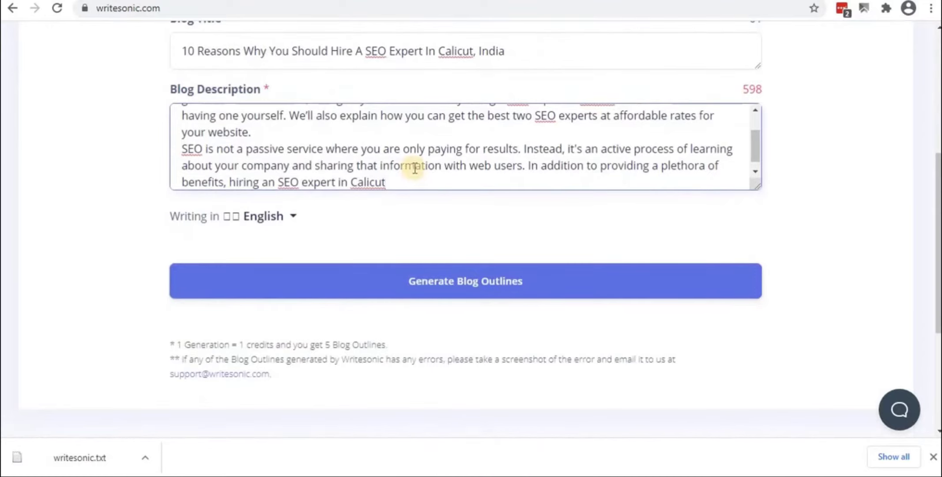
scroll(415, 168, up, 2)
scroll(415, 168, down, 2)
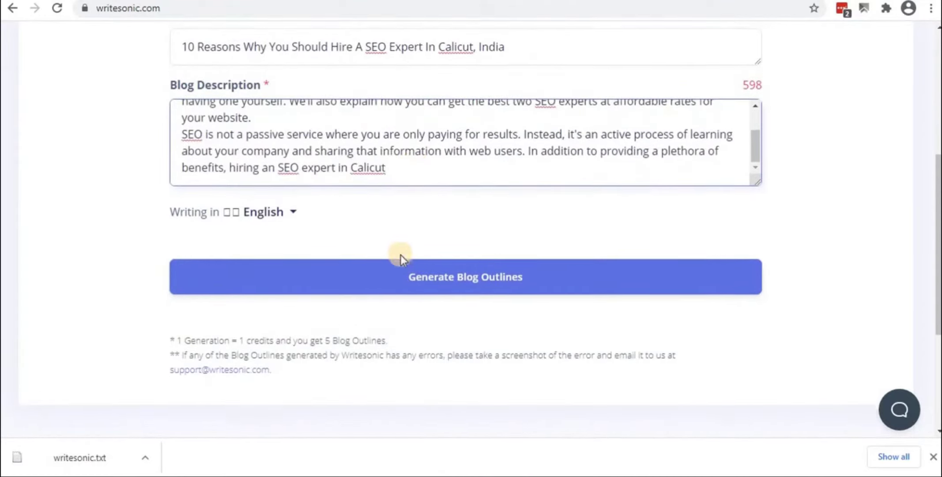
scroll(401, 255, down, 2)
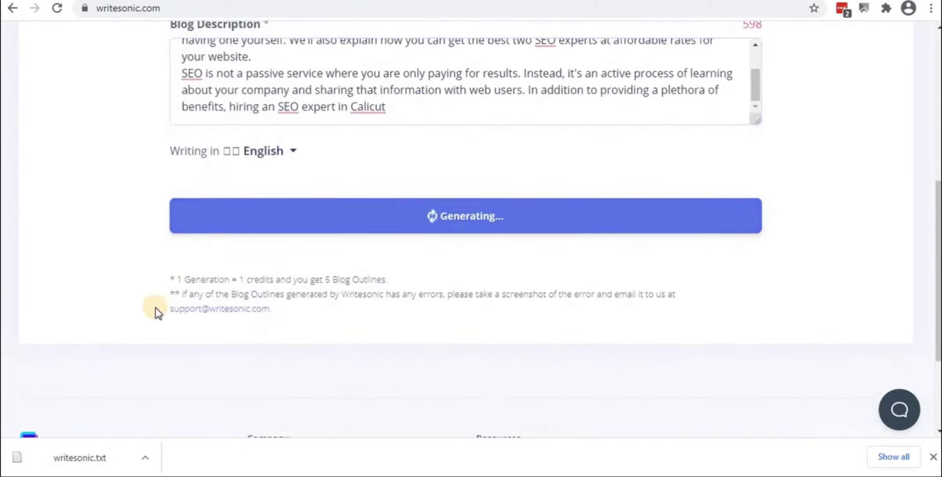
scroll(155, 306, up, 5)
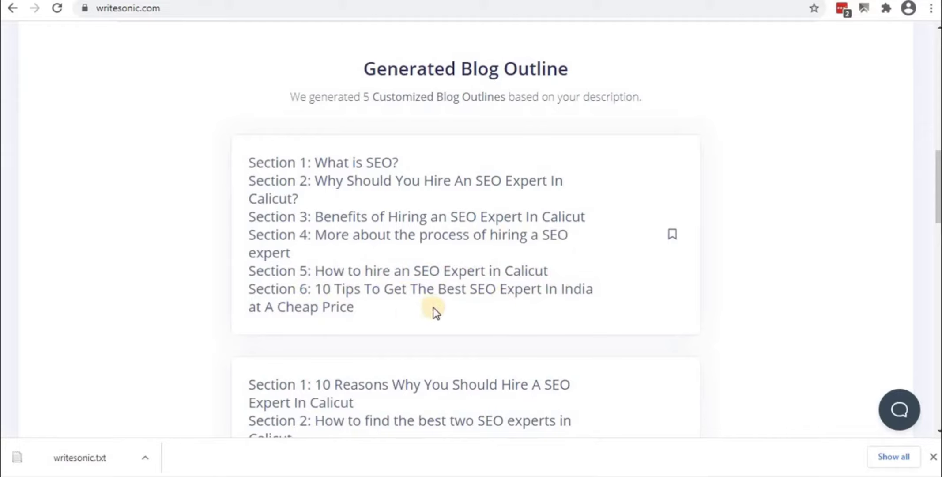
scroll(380, 314, down, 2)
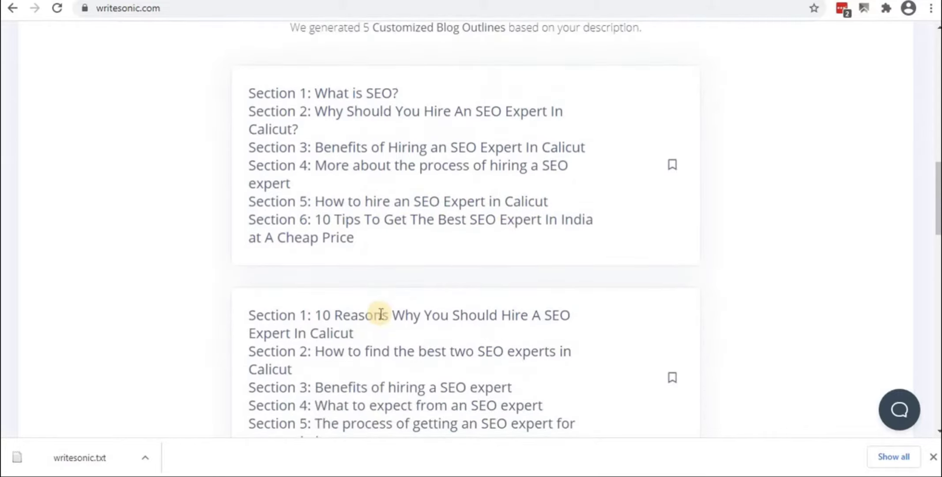
scroll(378, 313, down, 3)
scroll(378, 303, down, 15)
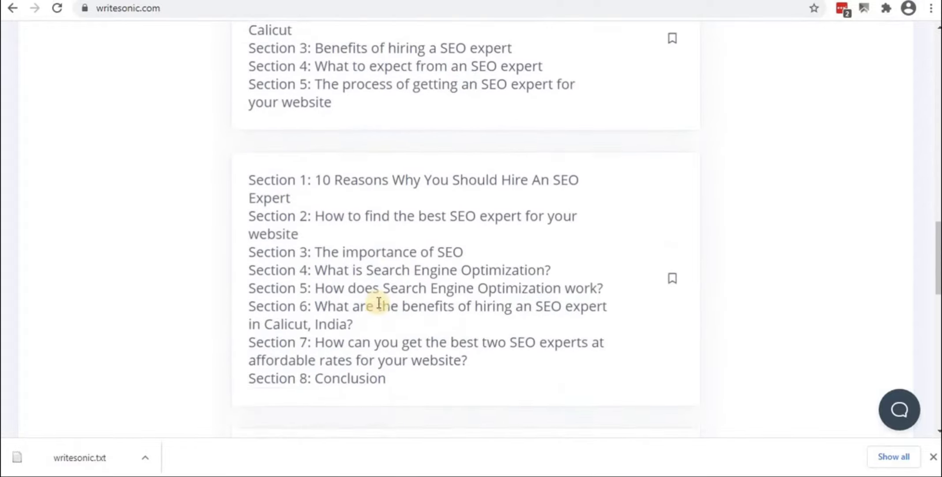
scroll(378, 303, up, 5)
click(470, 293)
Open the bookmark form for the 'What is SEO?' outline and close it without saving
scroll(331, 331, up, 10)
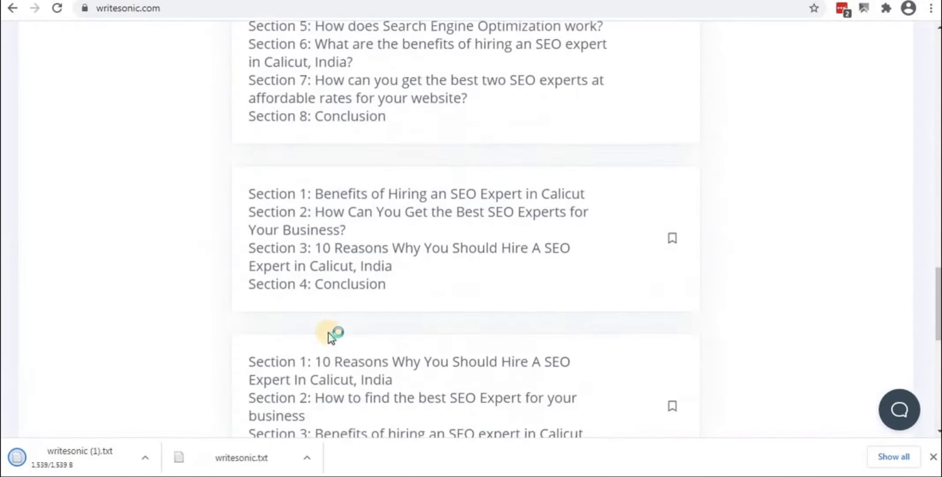
scroll(329, 336, up, 3)
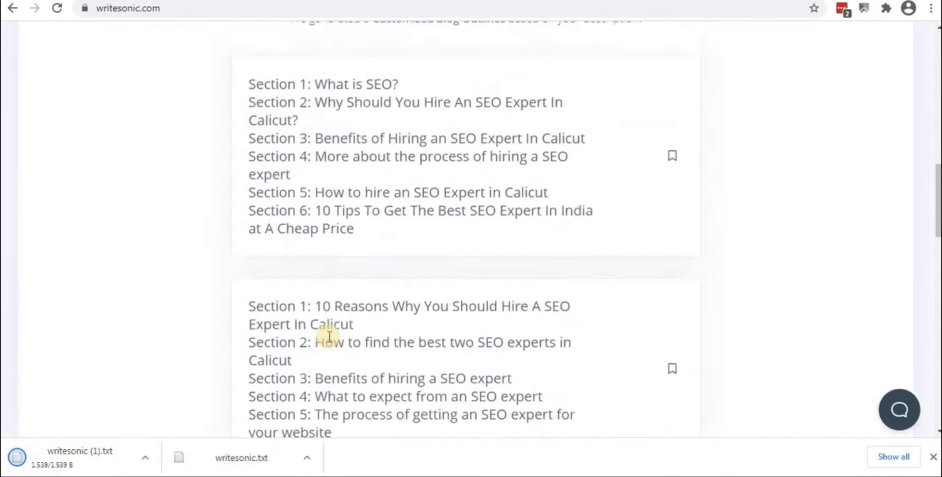
scroll(329, 327, down, 3)
scroll(326, 316, down, 3)
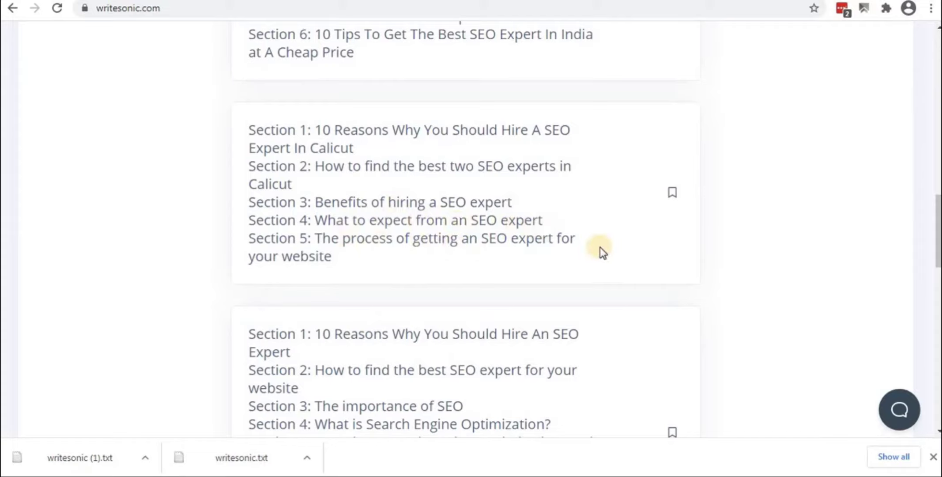
scroll(406, 291, up, 10)
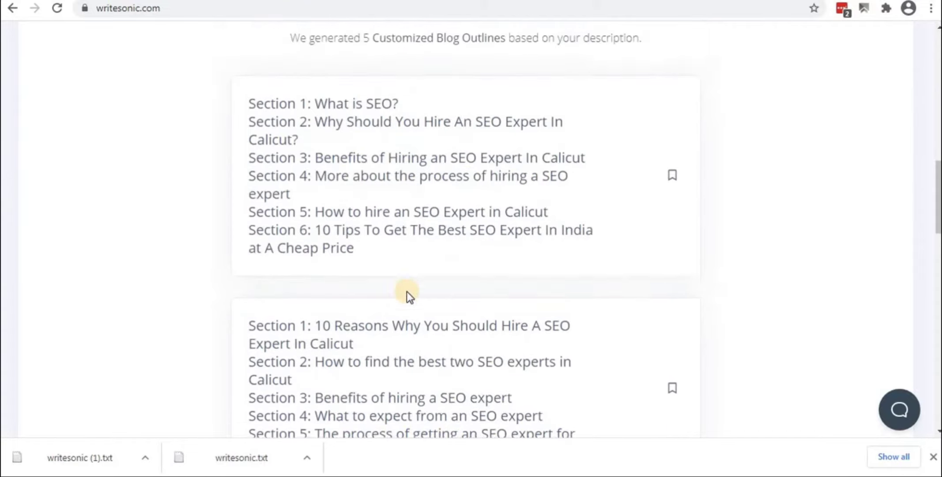
scroll(406, 291, down, 5)
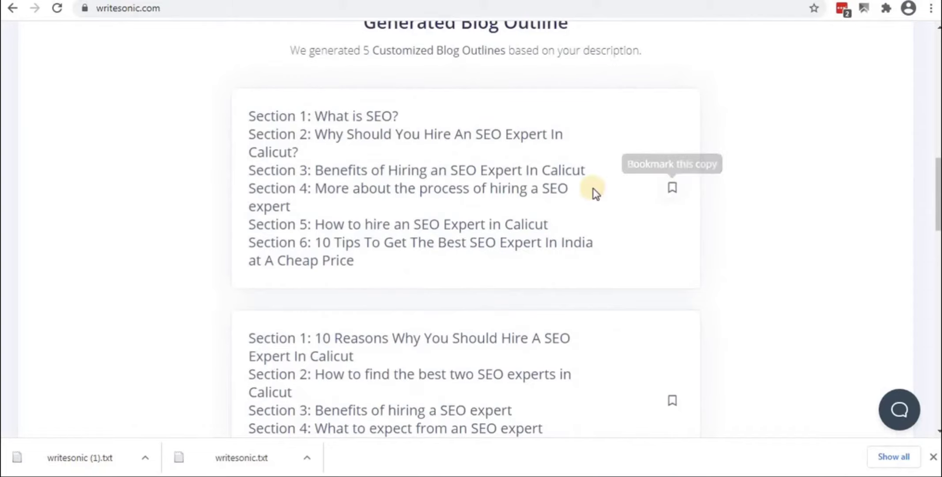
click(671, 190)
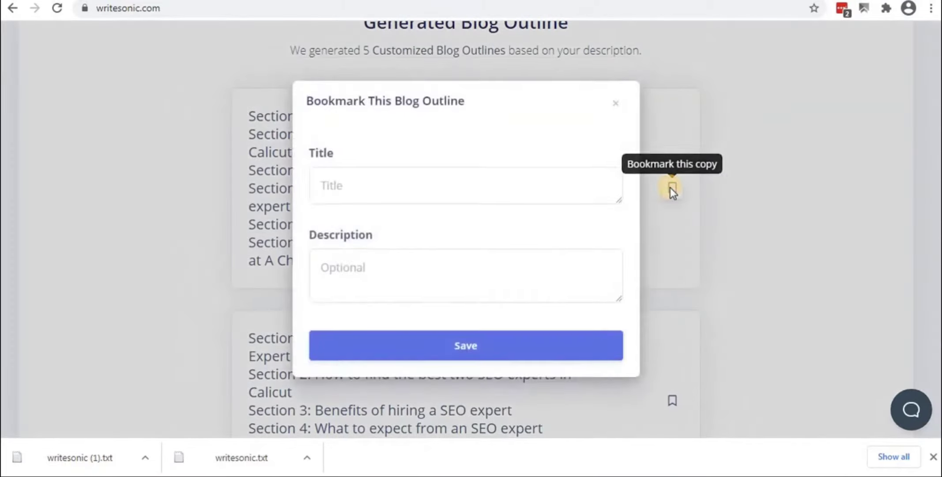
click(616, 108)
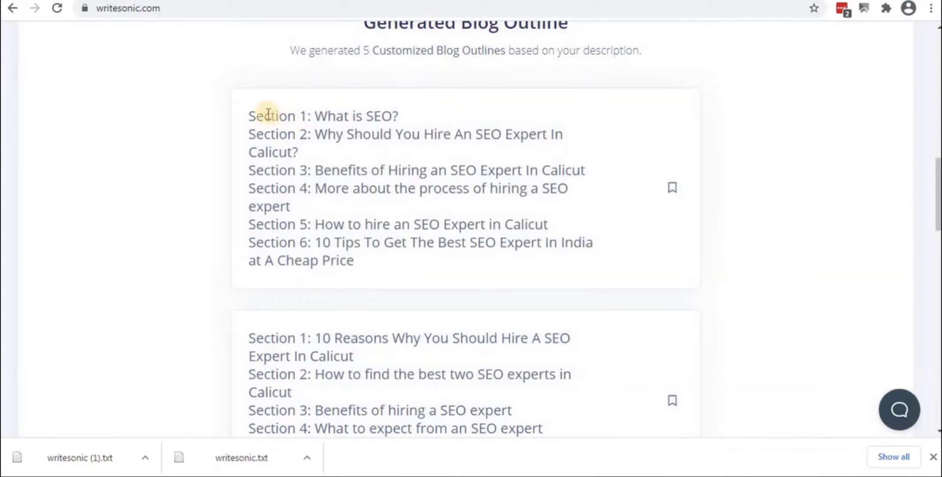
Paste the six-section outline into the Google Doc below the intro paragraph
drag(250, 116, 366, 265)
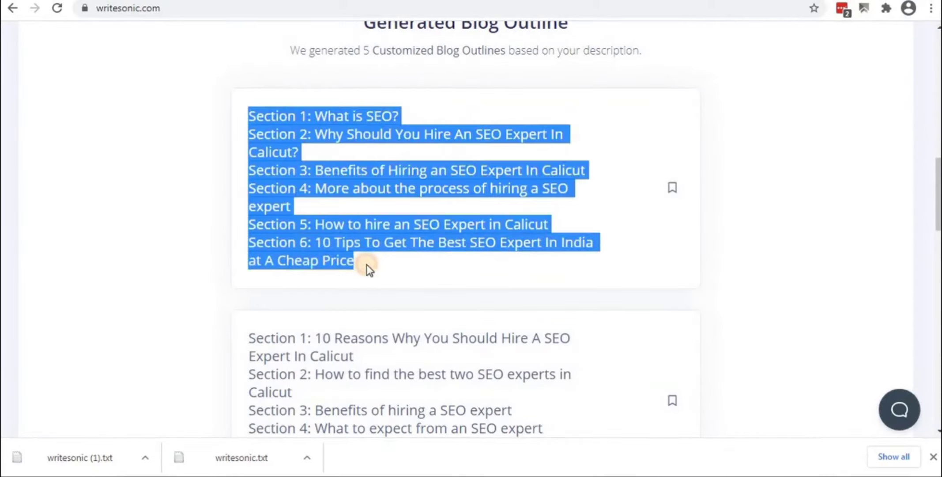
right_click(282, 213)
click(328, 221)
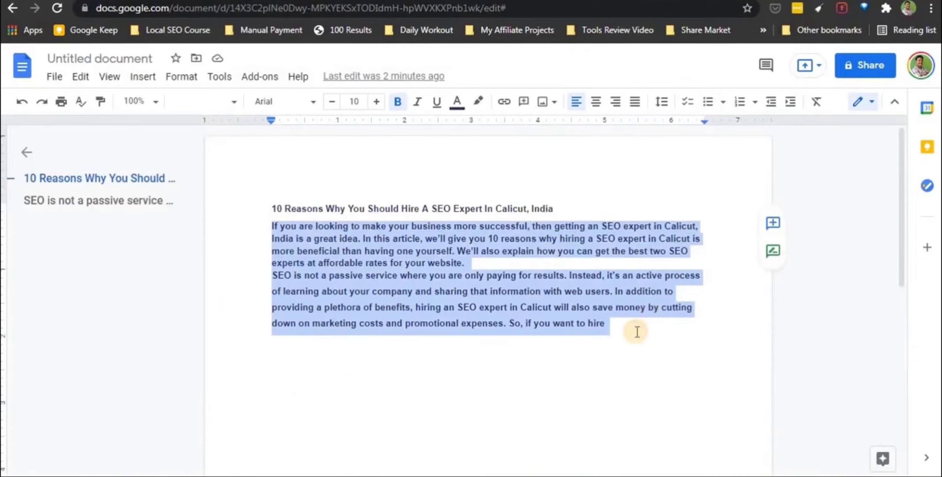
click(637, 331)
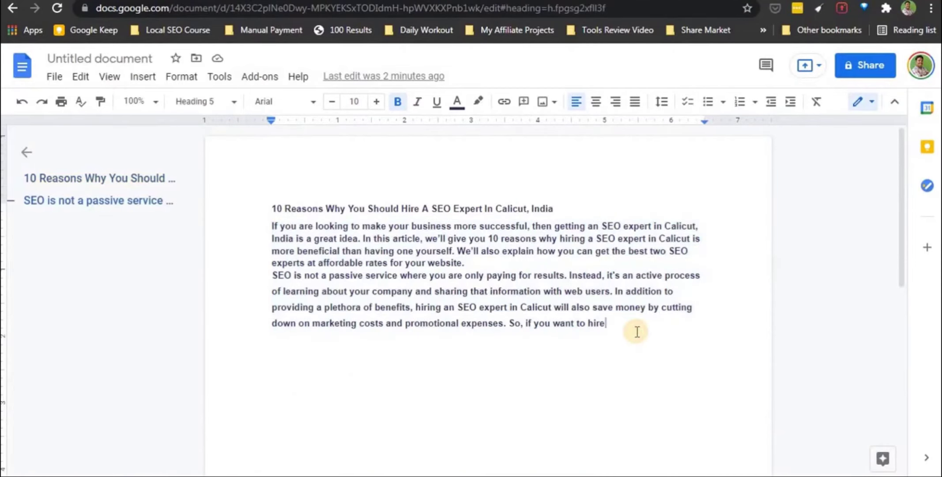
key(Return)
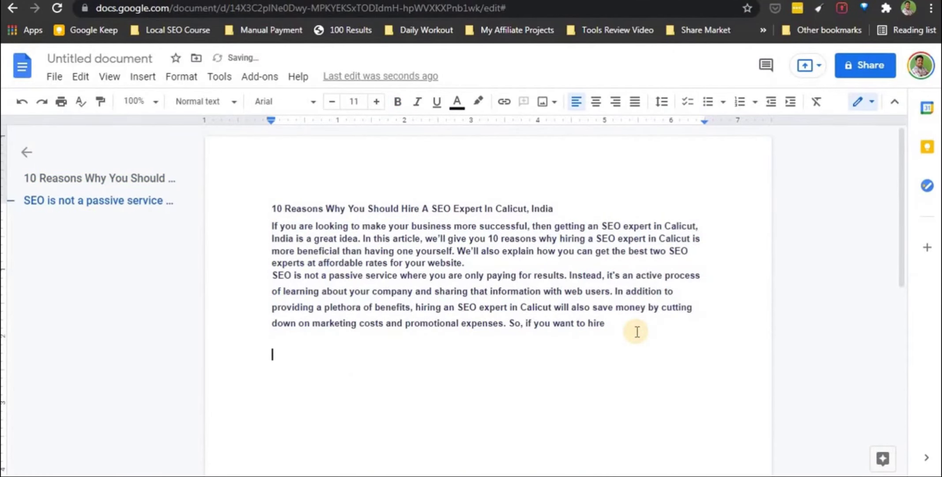
key(ctrl+v)
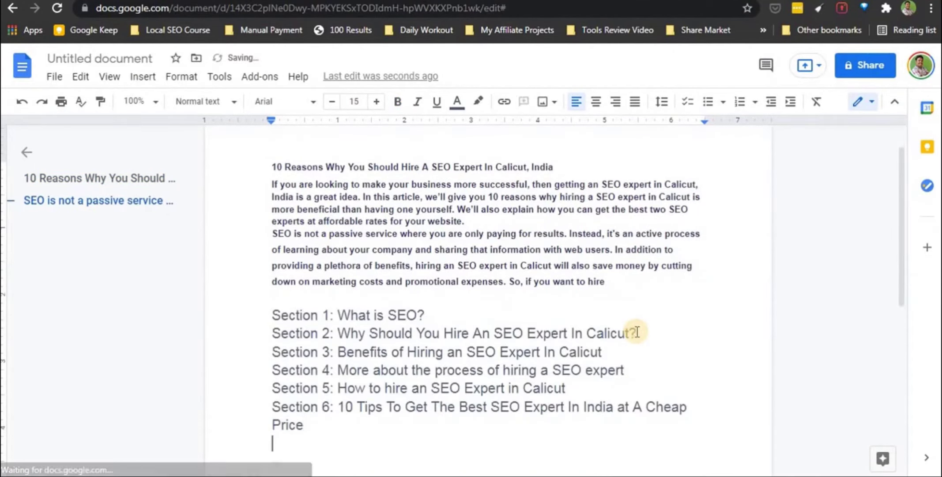
key(Return)
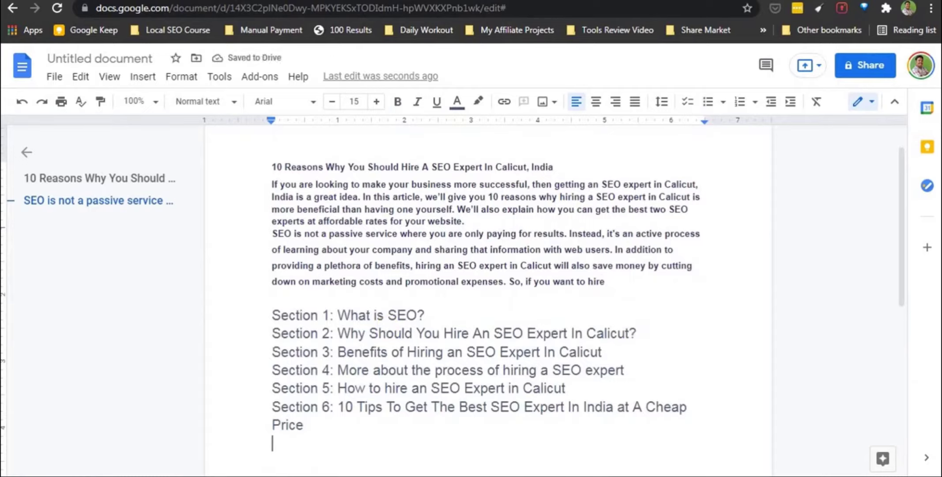
Add the five-section and eight-section (ending in Conclusion) outlines to the document
key(alt+Tab)
scroll(343, 399, down, 5)
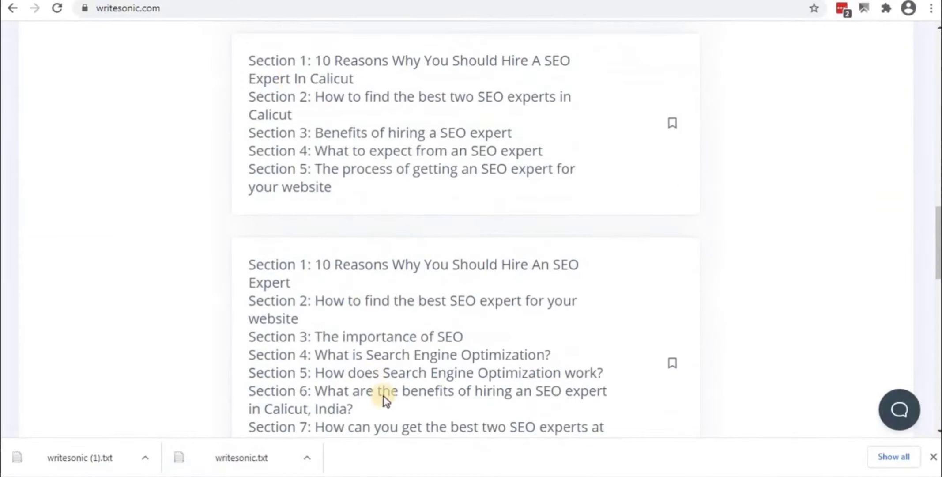
drag(248, 60, 346, 182)
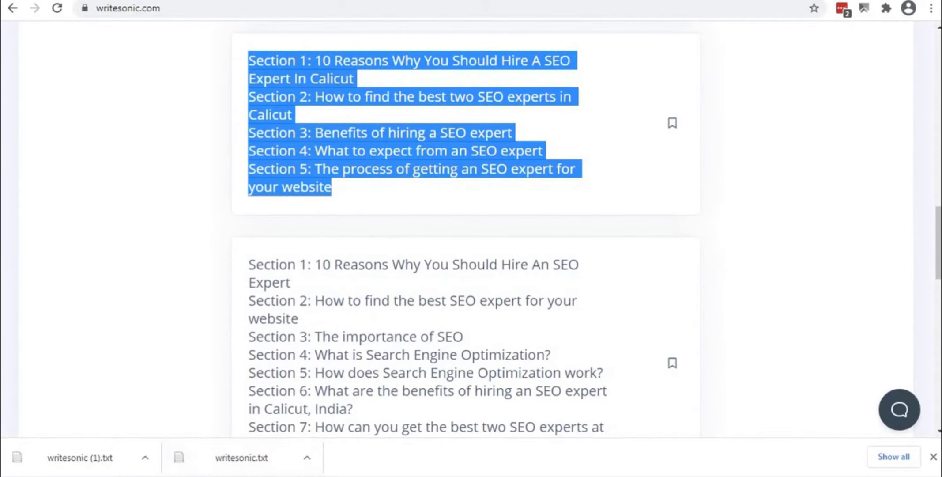
key(alt+Tab)
key(ctrl+v)
key(alt+Tab)
scroll(246, 277, down, 3)
drag(250, 125, 415, 335)
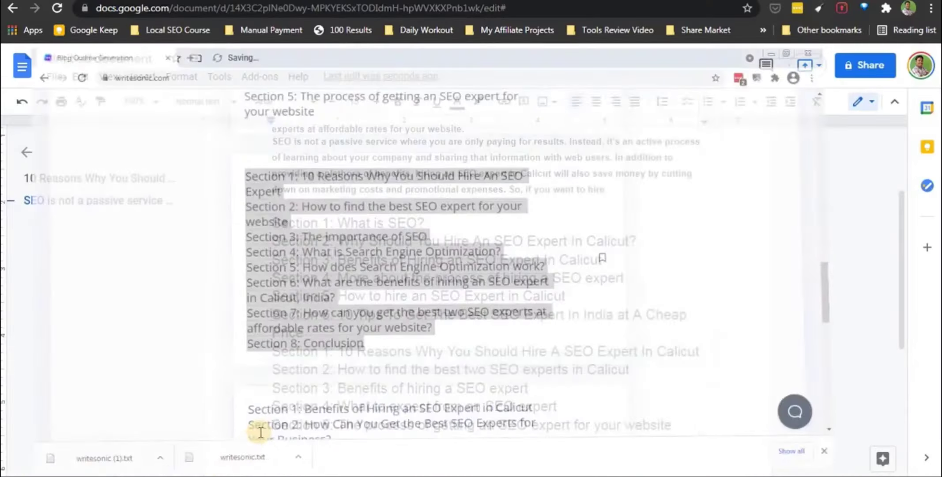
key(alt+Tab)
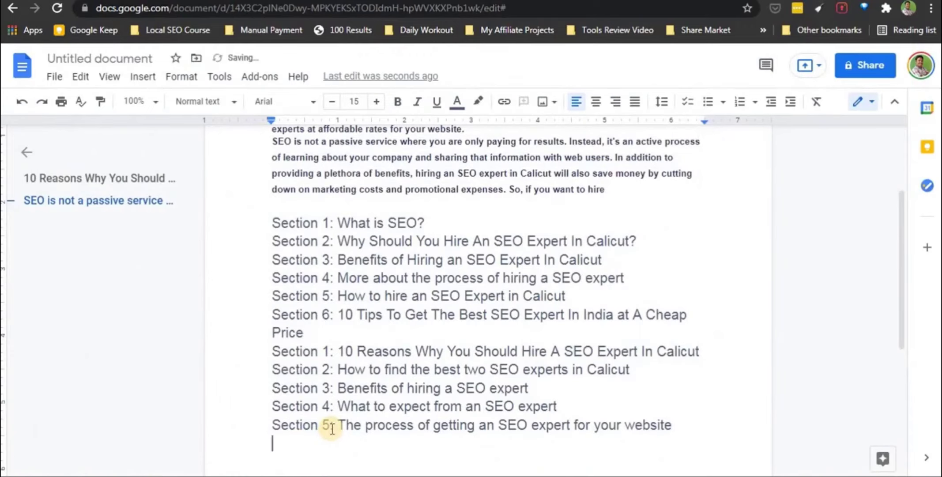
key(ctrl+v)
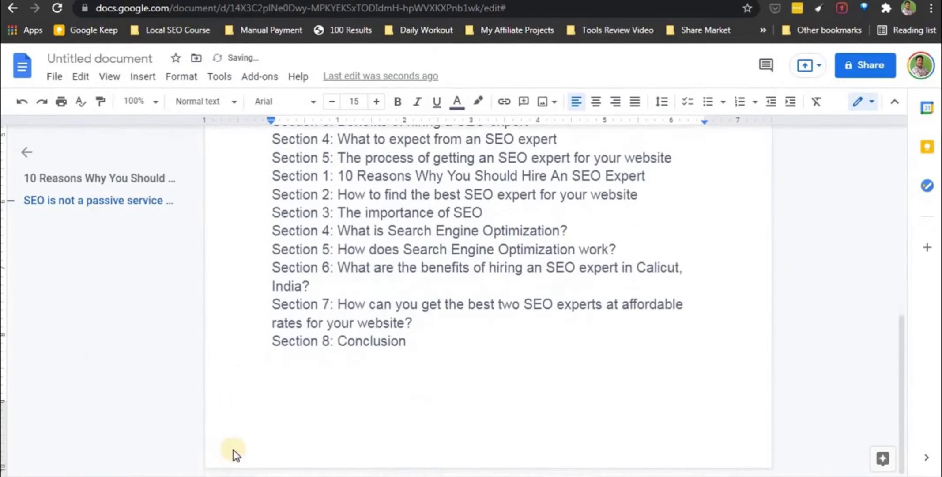
key(alt+Tab)
scroll(229, 401, down, 3)
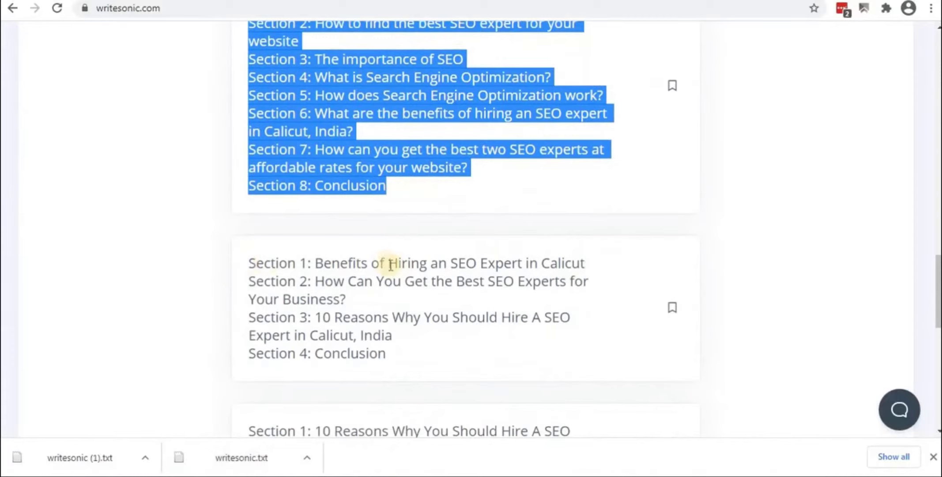
Scroll through the remaining outlines and go back to the vip project page
scroll(273, 357, down, 2)
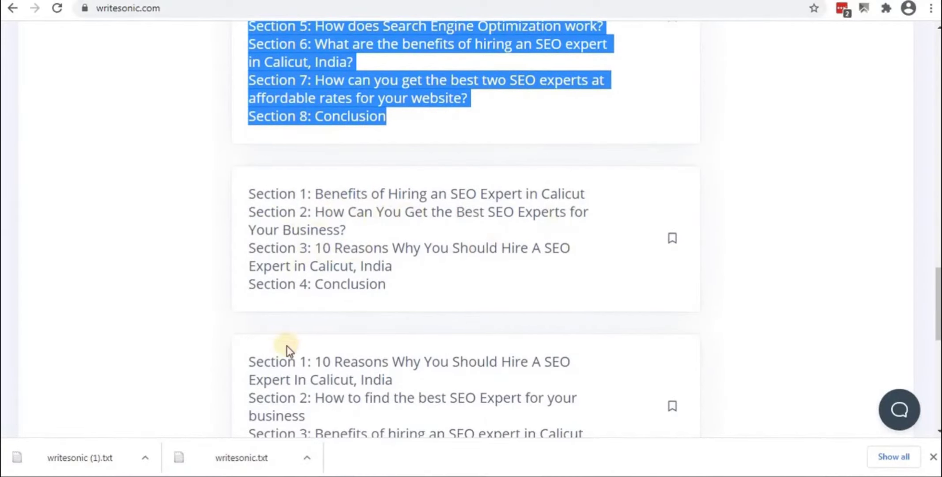
scroll(286, 346, down, 3)
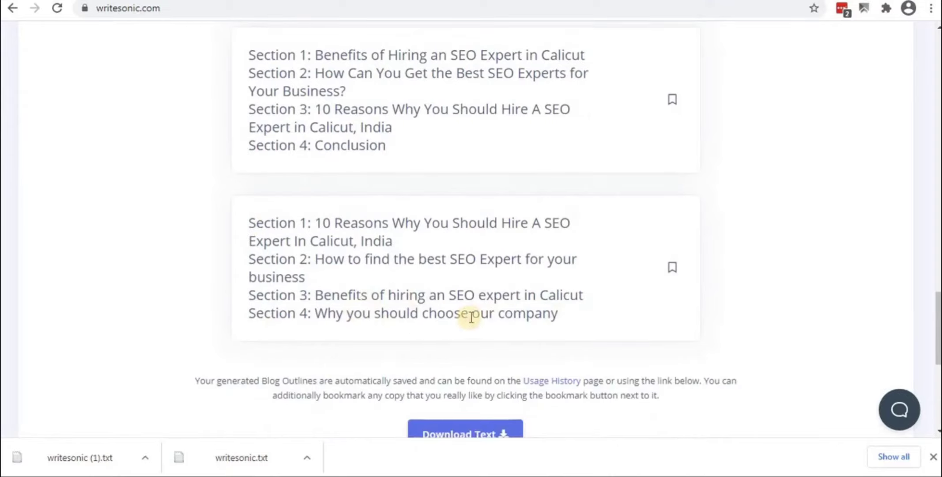
scroll(379, 276, down, 1)
scroll(379, 272, down, 4)
scroll(379, 225, up, 20)
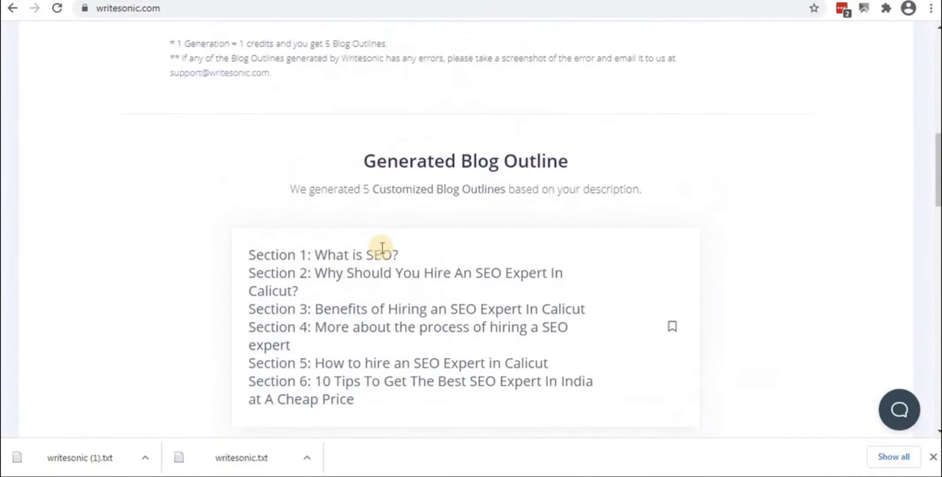
scroll(381, 247, up, 12)
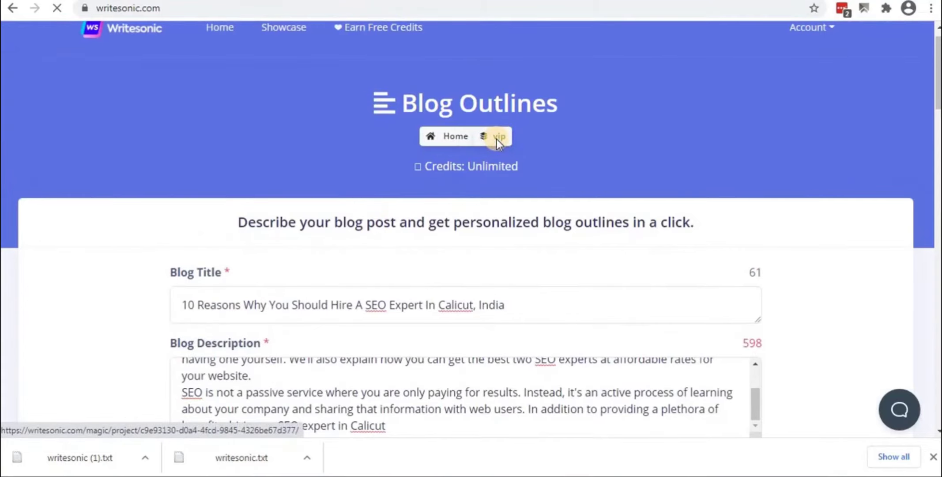
click(497, 138)
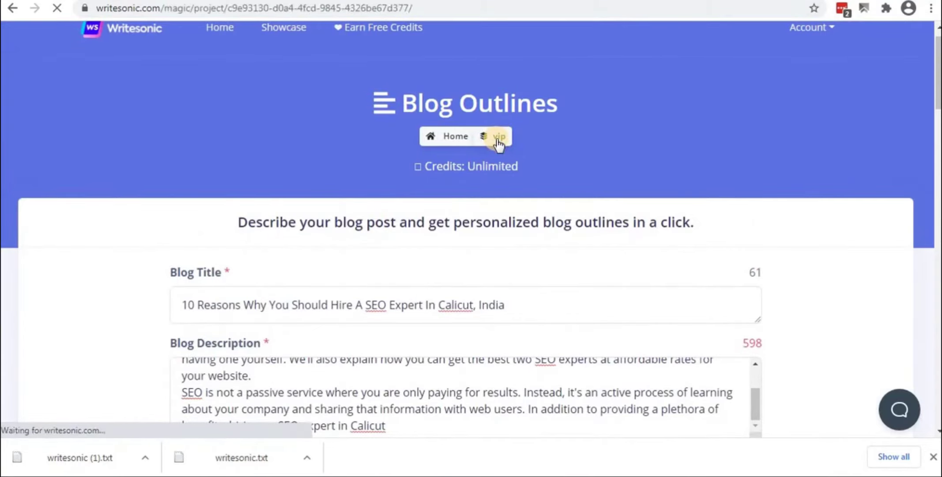
Open the AI Article Writer, focus its empty Target Topic field, then return to the Google Doc
scroll(204, 363, down, 7)
scroll(201, 376, down, 10)
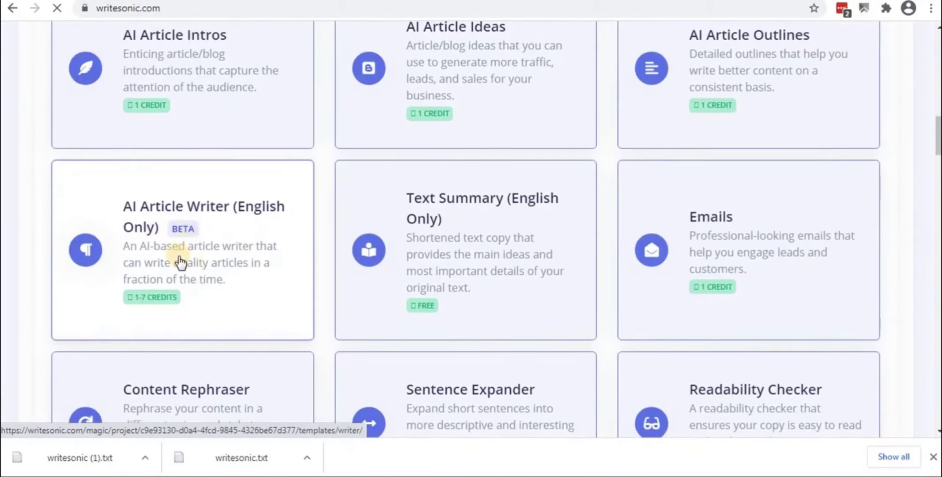
click(180, 262)
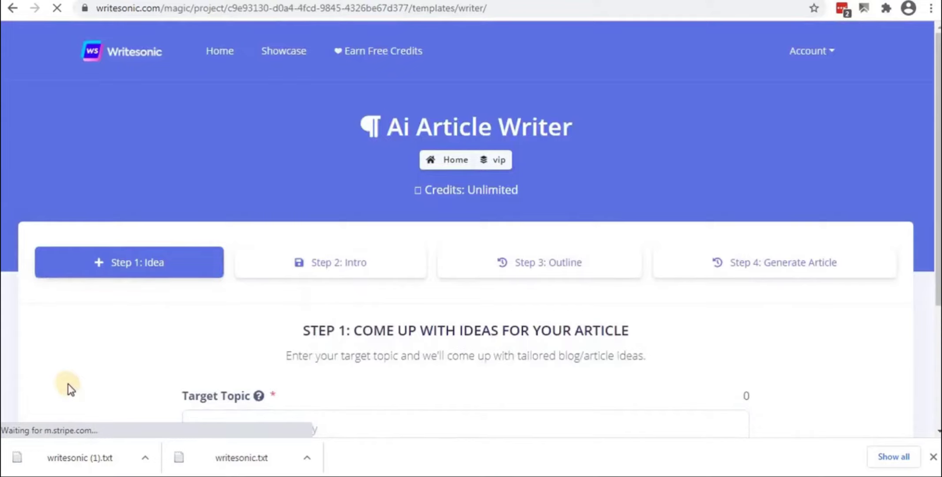
scroll(98, 335, down, 4)
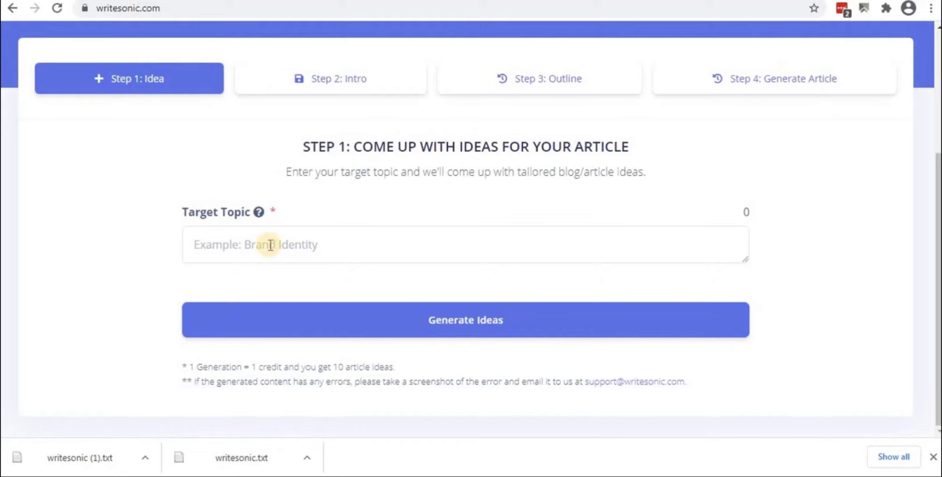
click(270, 245)
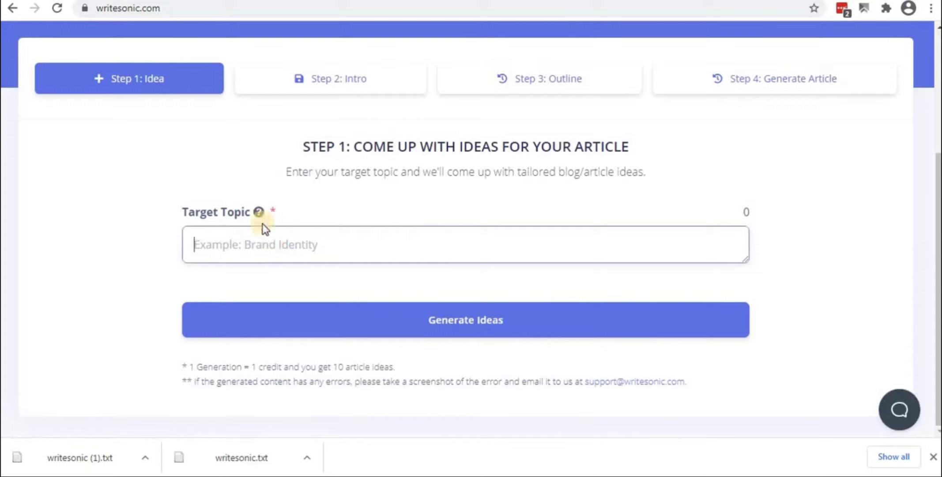
mouse_move(259, 212)
click(199, 416)
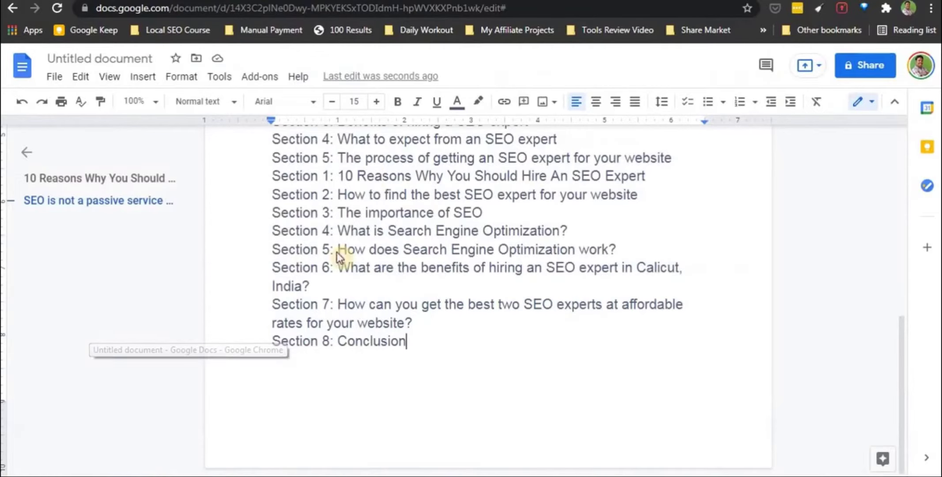
Copy the Google Doc's article title into Target Topic and generate article ideas
scroll(346, 302, up, 10)
scroll(346, 303, up, 2)
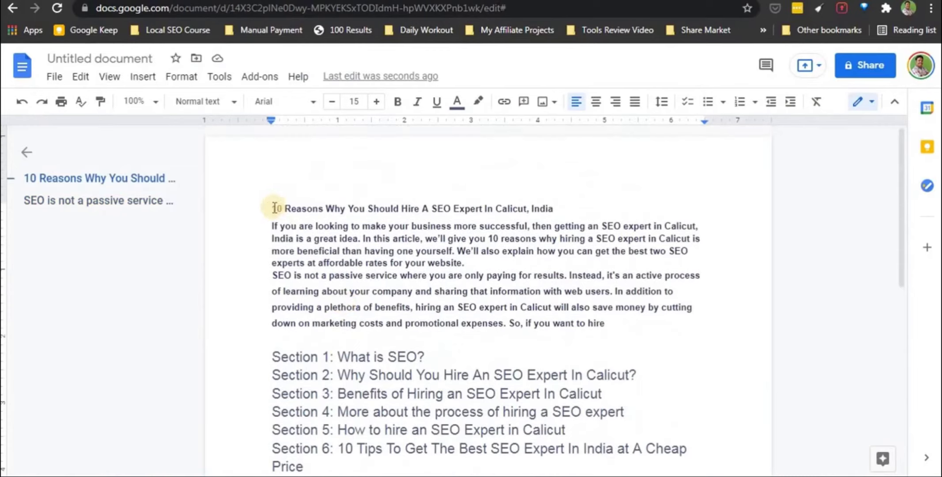
drag(272, 208, 556, 206)
key(ctrl+c)
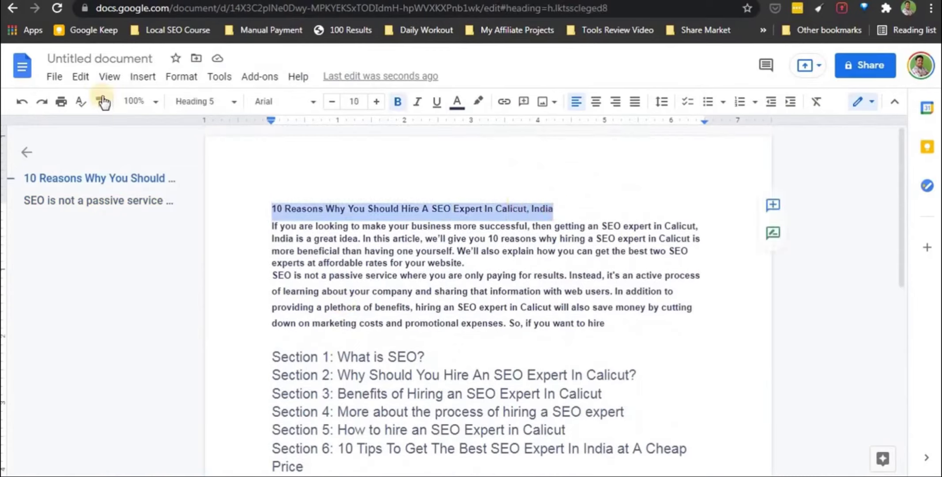
click(99, 58)
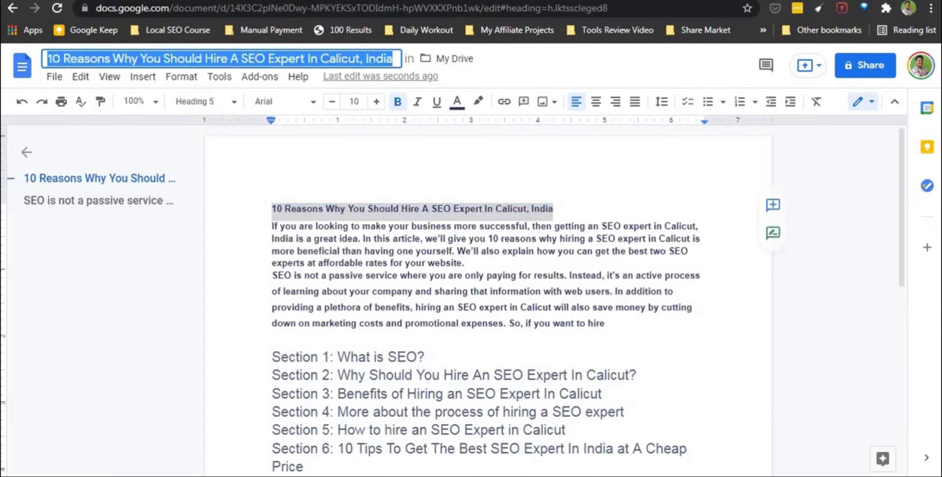
key(alt+Tab)
click(337, 242)
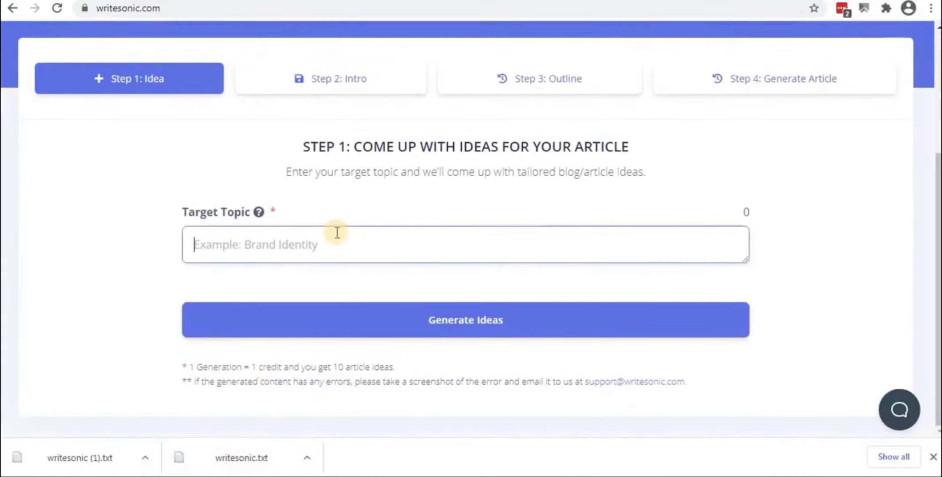
key(ctrl+v)
click(456, 322)
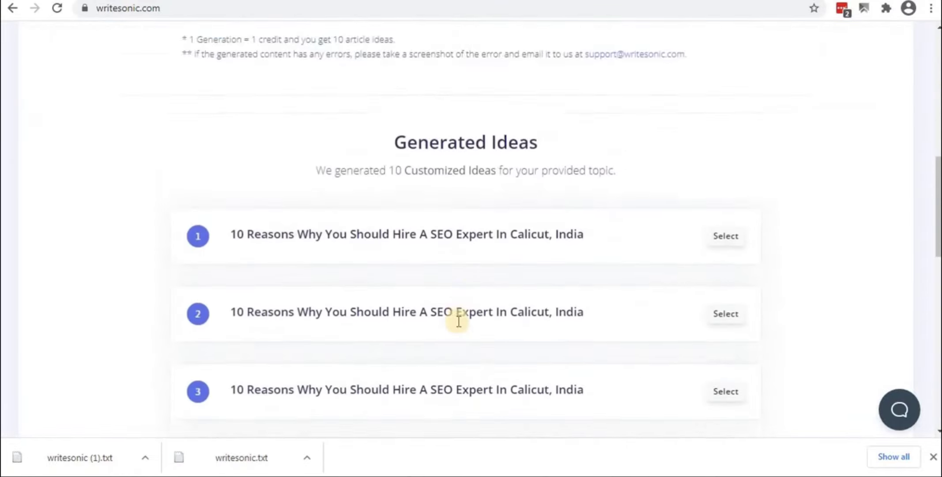
Choose idea 1, '10 Reasons Why You Should Hire A SEO Expert In Calicut, India', and go to Step 2
scroll(459, 321, down, 2)
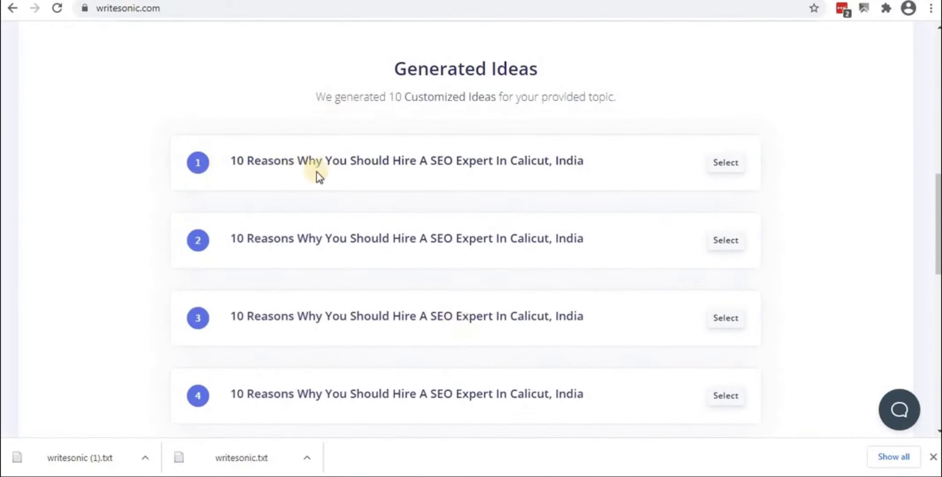
click(734, 166)
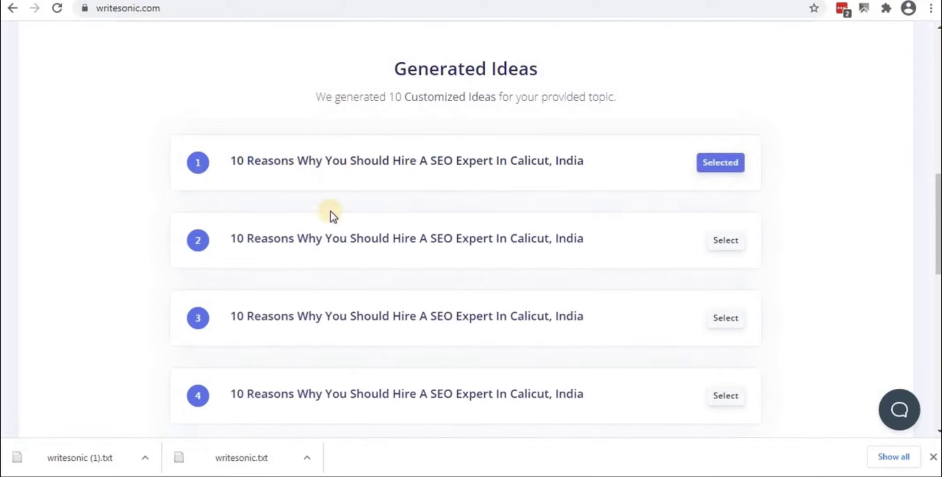
scroll(177, 323, down, 2)
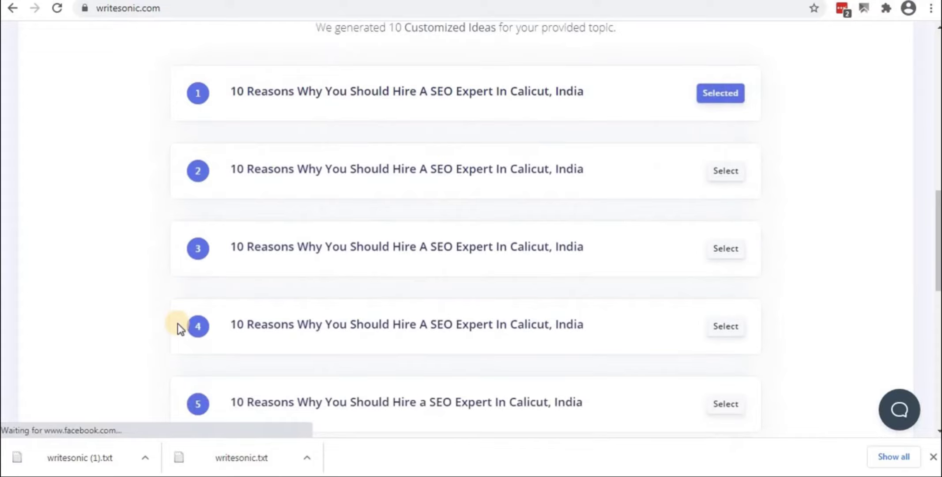
scroll(177, 323, up, 3)
scroll(177, 323, down, 6)
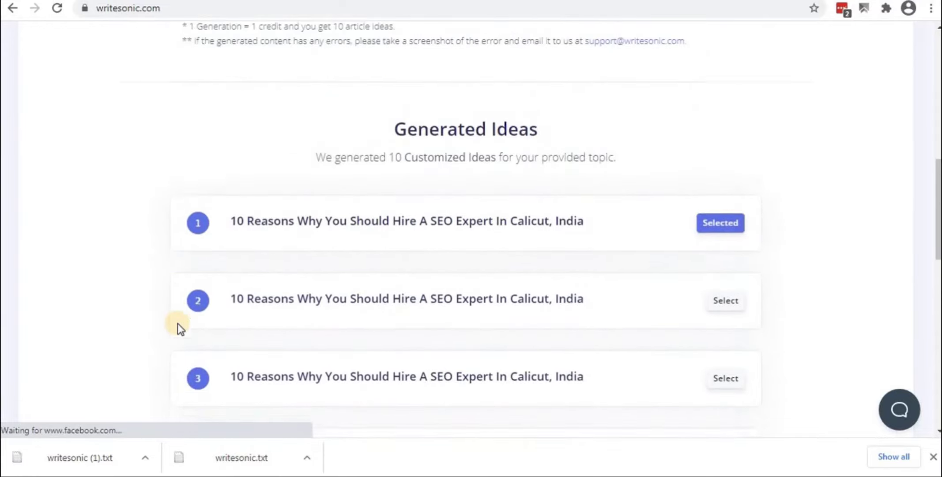
scroll(178, 323, down, 8)
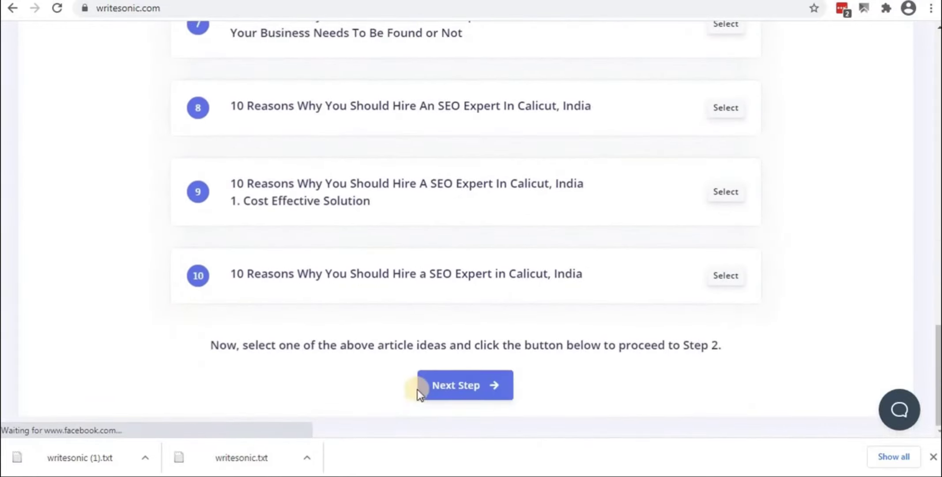
click(449, 389)
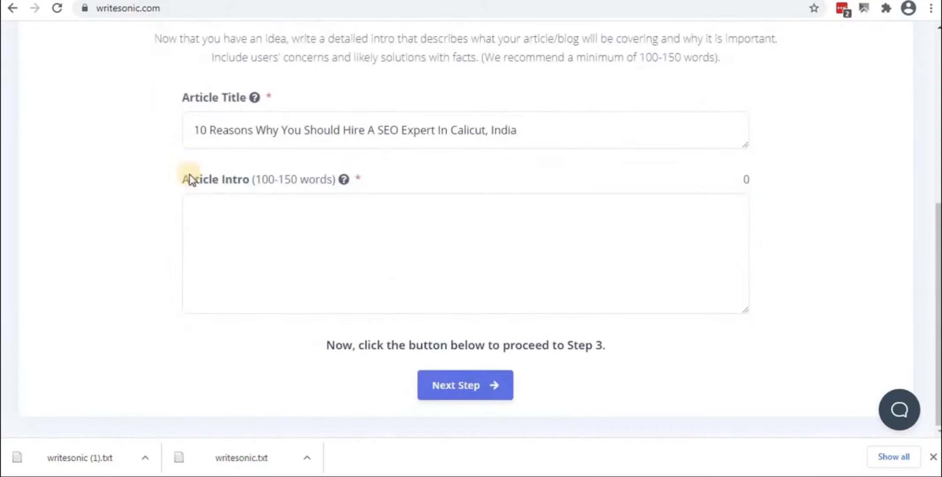
Copy the Google Doc's intro paragraph into Article Intro and continue to the outline step
click(233, 233)
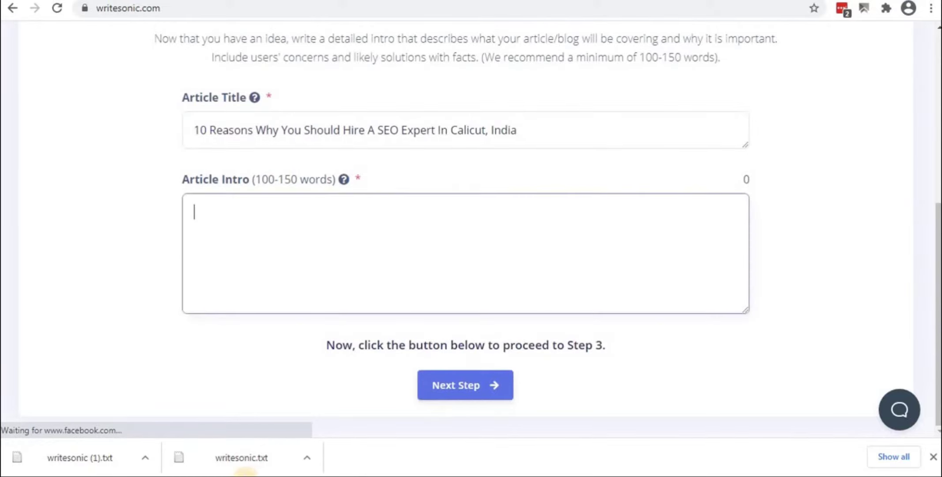
key(alt+Tab)
drag(272, 225, 468, 261)
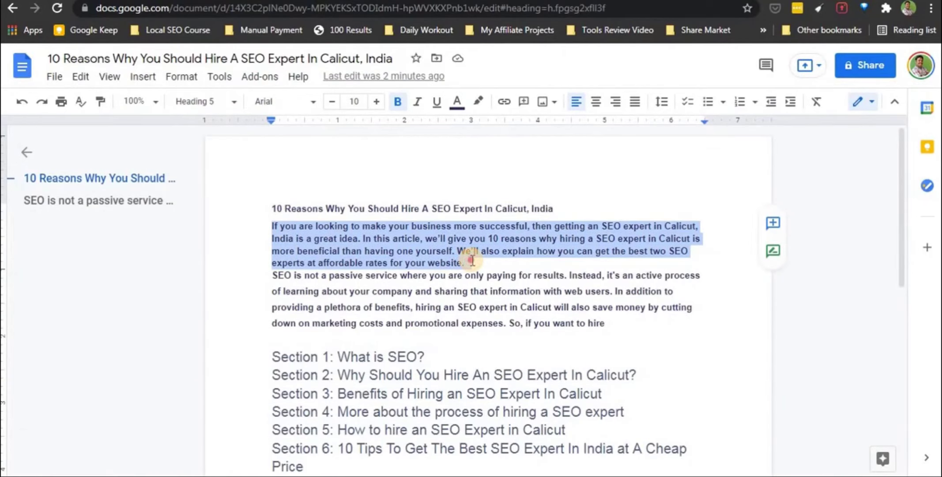
right_click(406, 241)
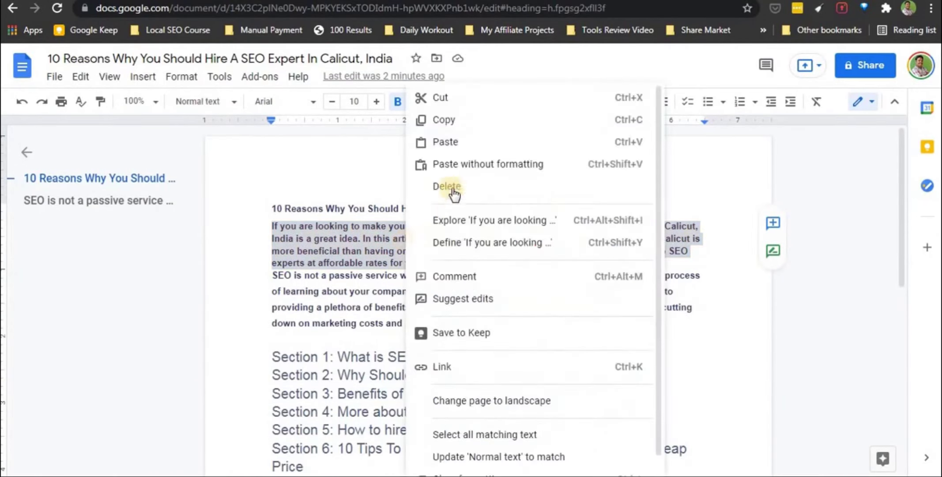
click(449, 120)
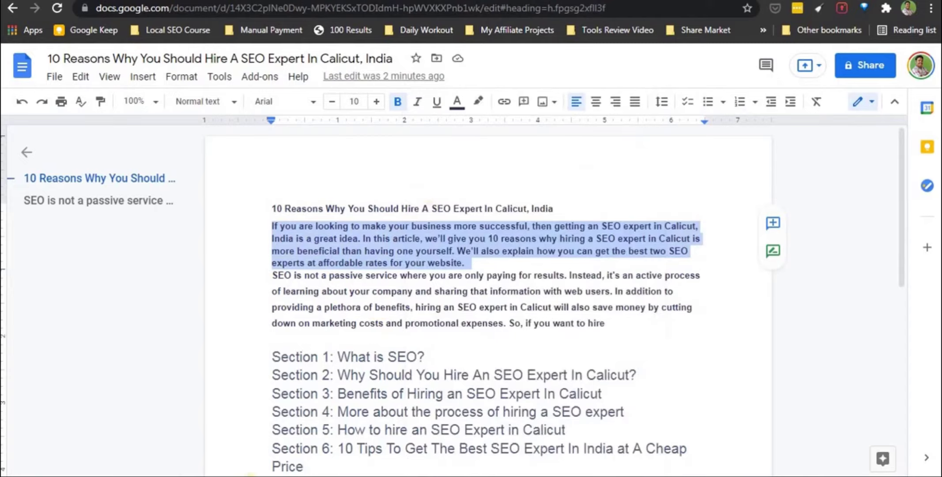
key(alt+Tab)
right_click(282, 224)
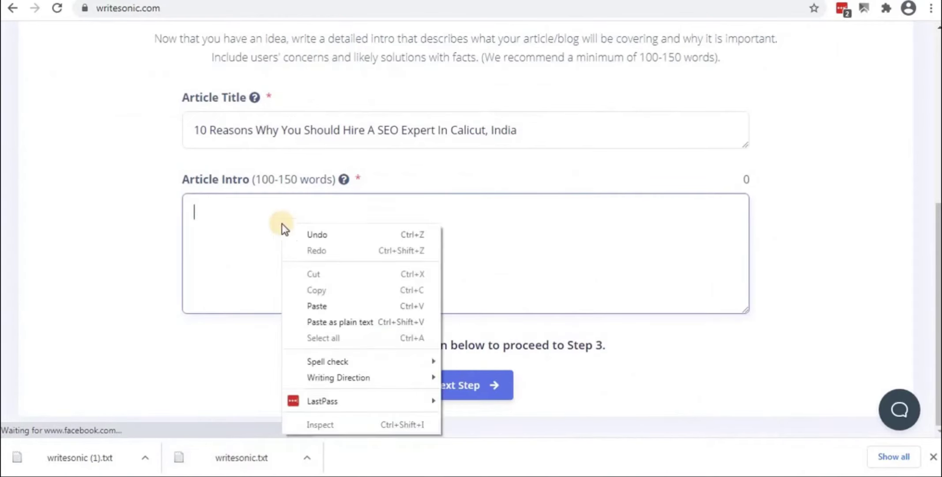
click(326, 305)
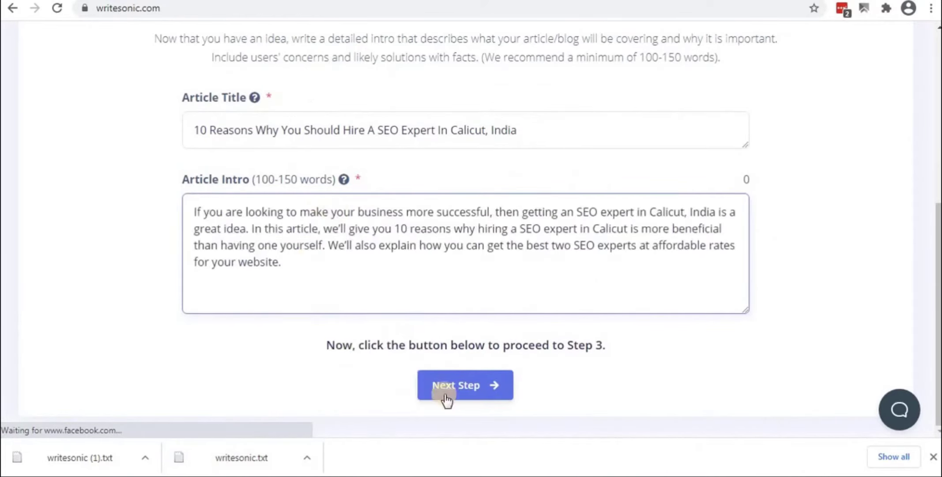
click(457, 388)
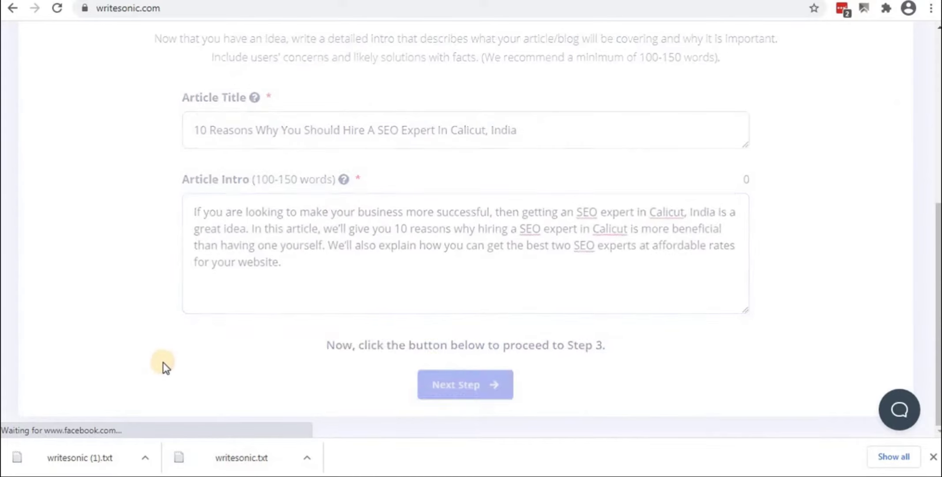
click(459, 342)
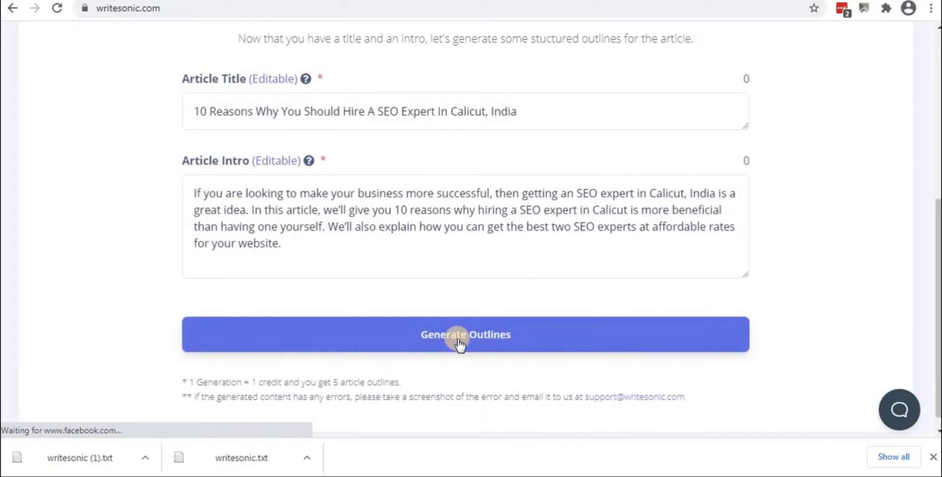
Generate outlines and pick outline 1, from benefits of hiring a Calicut SEO expert to Conclusion
click(459, 342)
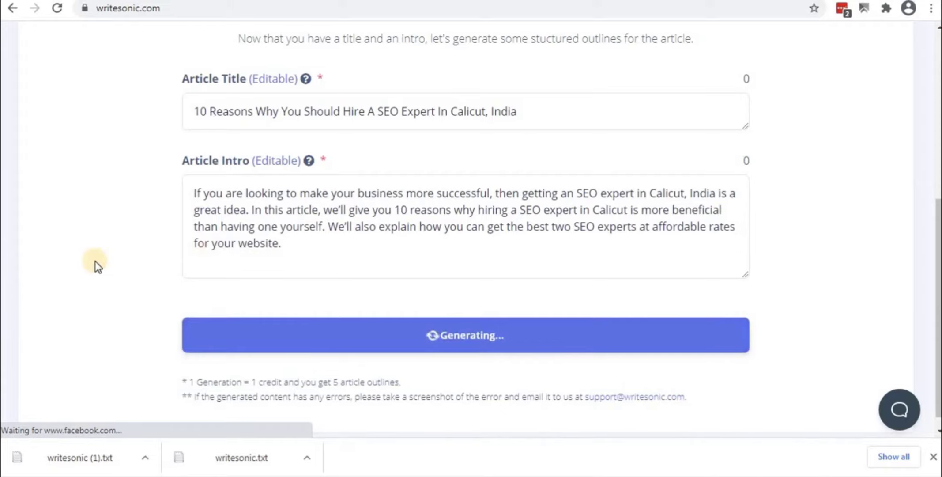
scroll(94, 260, down, 1)
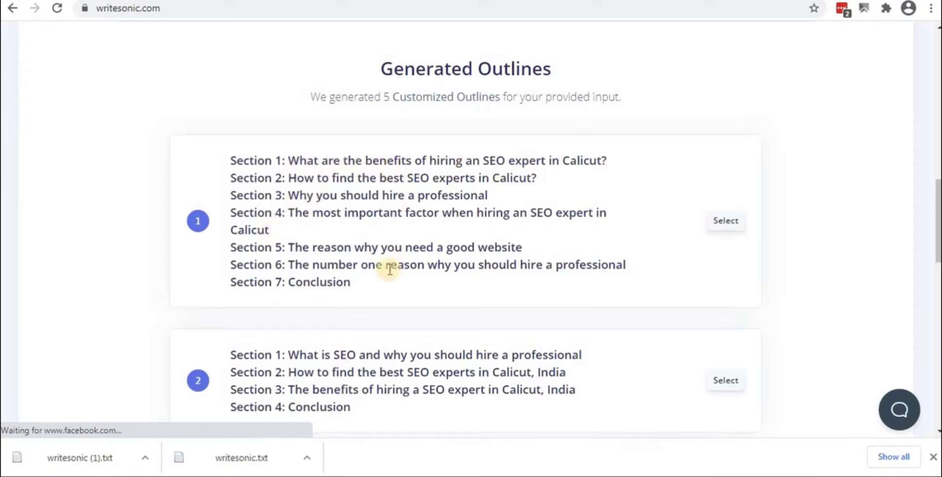
scroll(349, 256, down, 2)
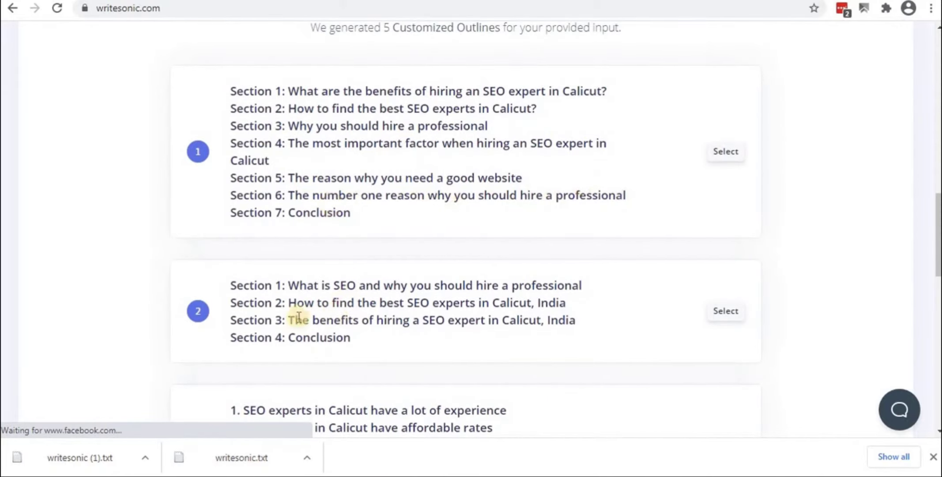
scroll(300, 305, down, 12)
scroll(300, 307, up, 4)
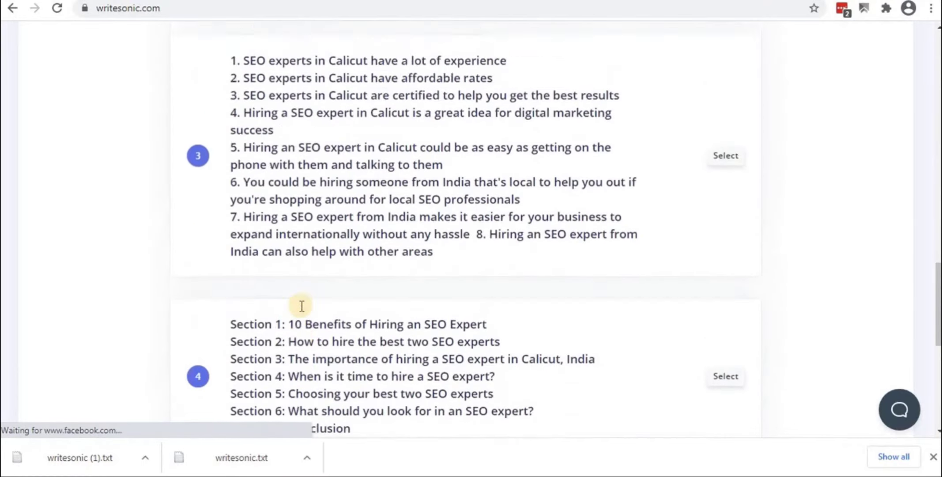
scroll(301, 305, up, 8)
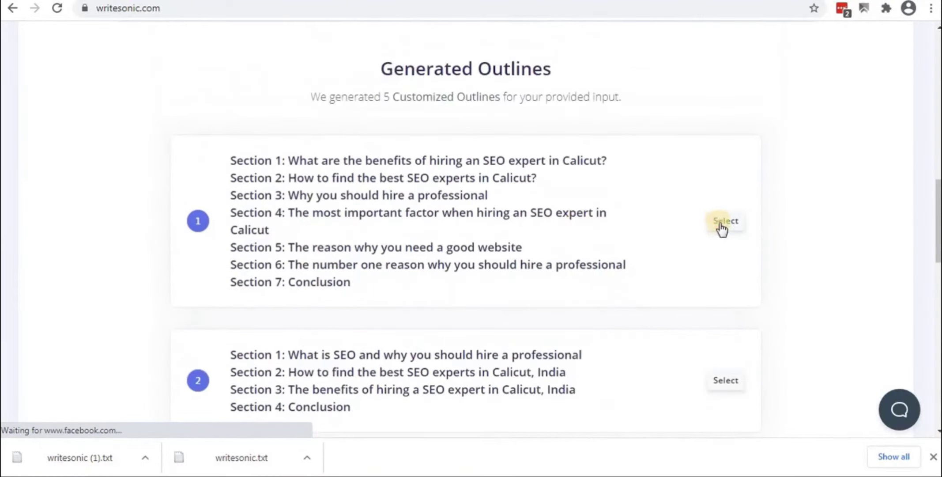
click(723, 223)
scroll(397, 267, down, 10)
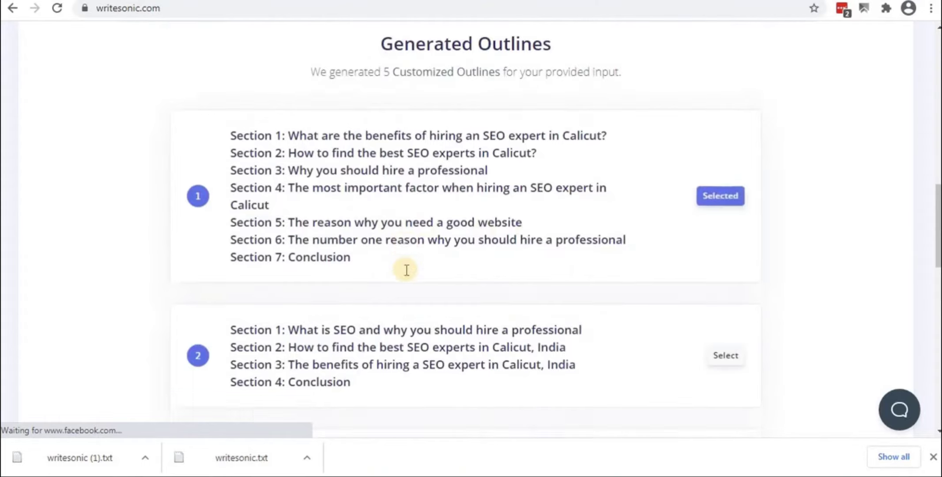
scroll(406, 270, down, 7)
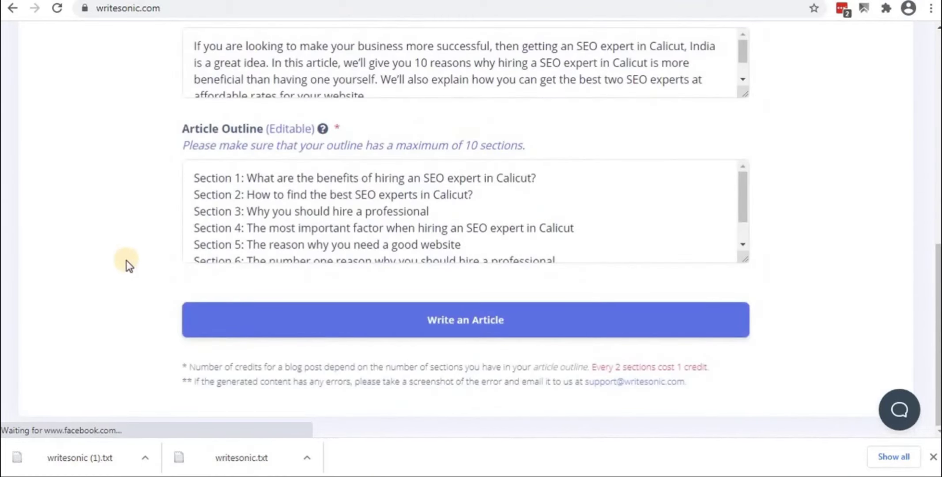
scroll(185, 252, up, 10)
scroll(188, 257, down, 4)
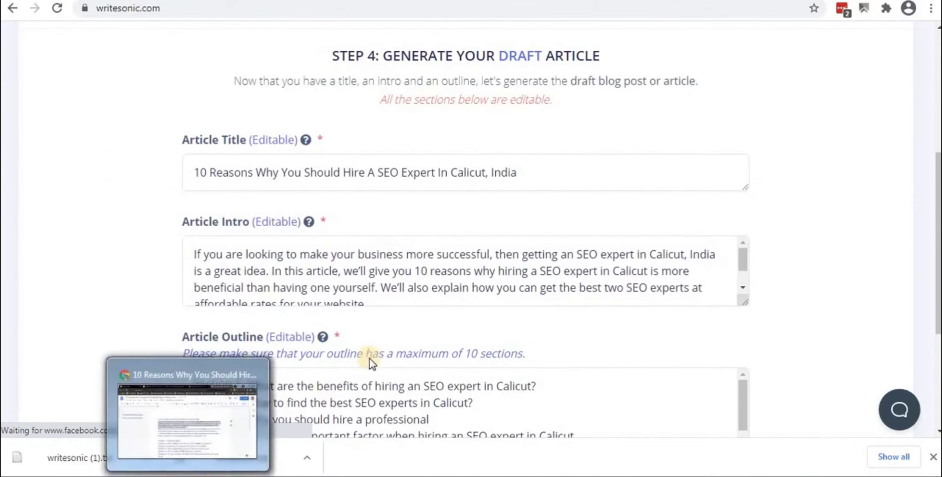
click(247, 375)
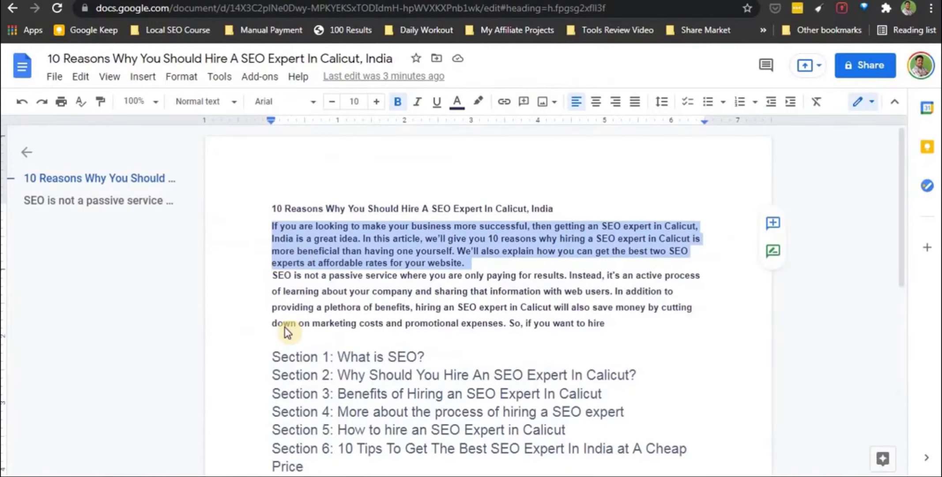
scroll(285, 326, down, 10)
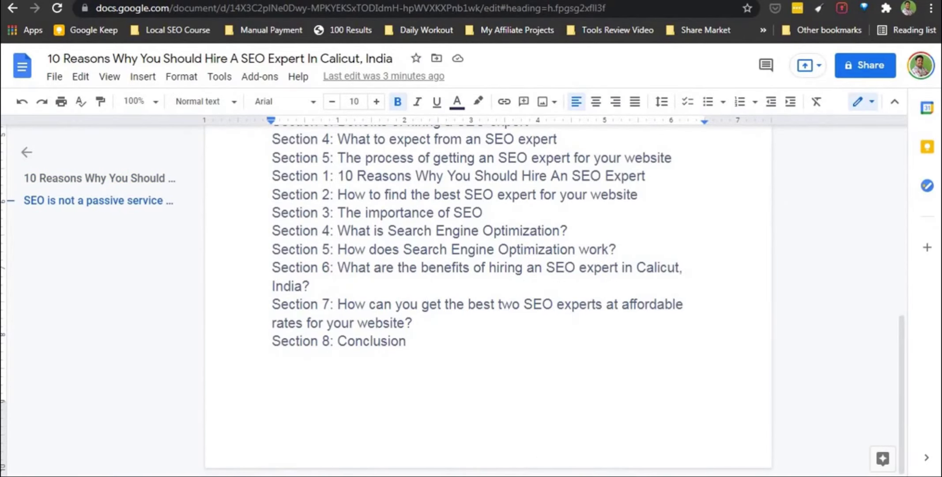
key(alt+Tab)
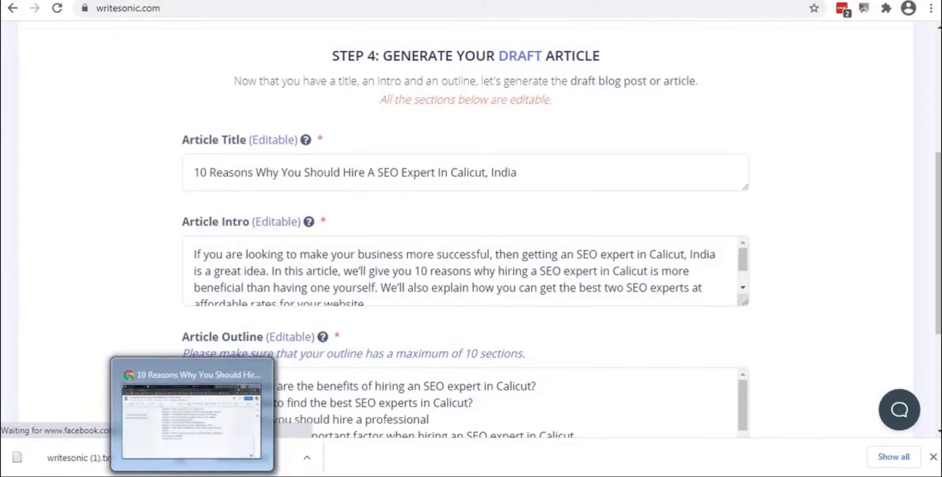
key(alt+Tab)
key(alt+Tab)
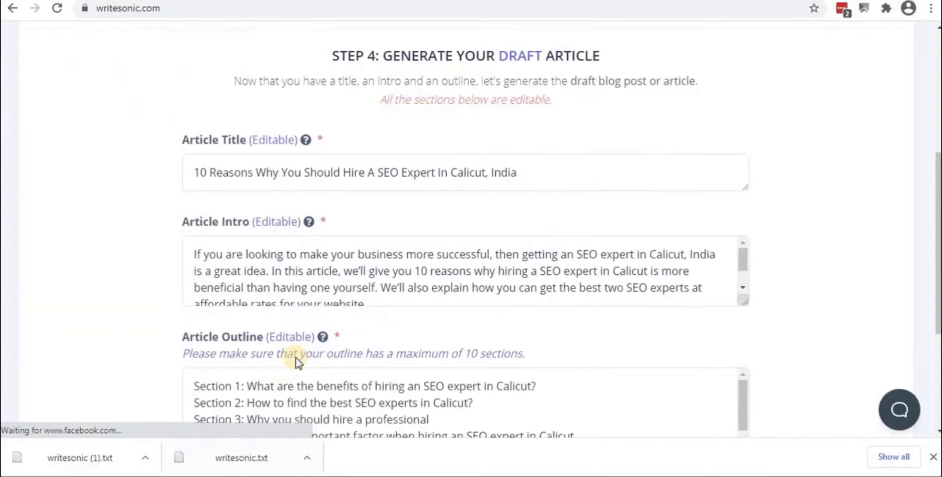
scroll(295, 357, down, 5)
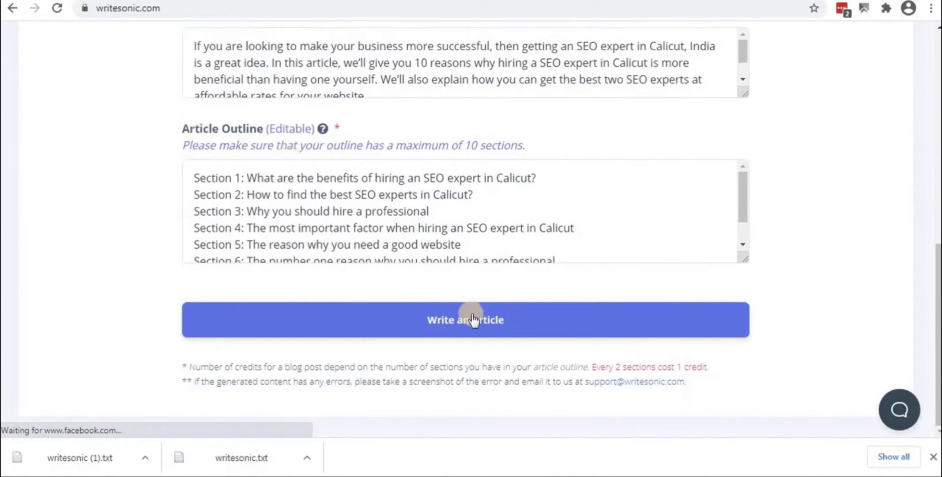
click(389, 325)
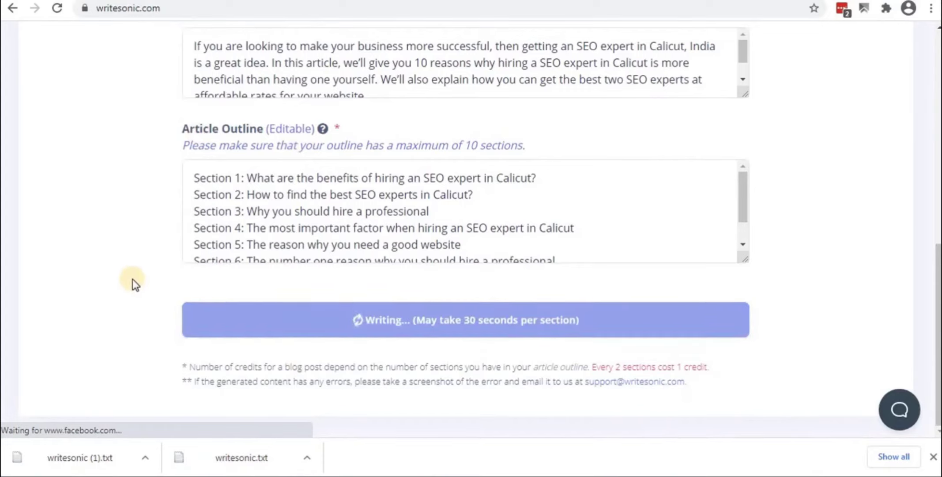
scroll(140, 259, up, 6)
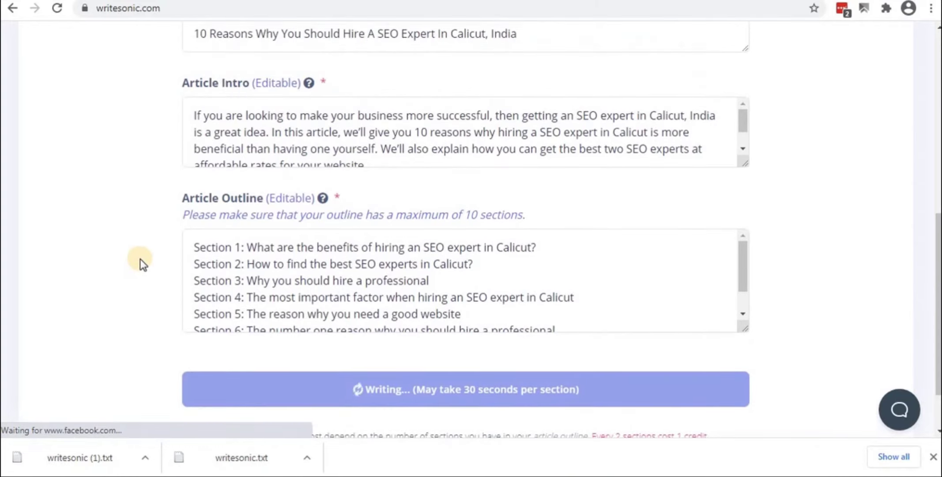
scroll(140, 258, down, 3)
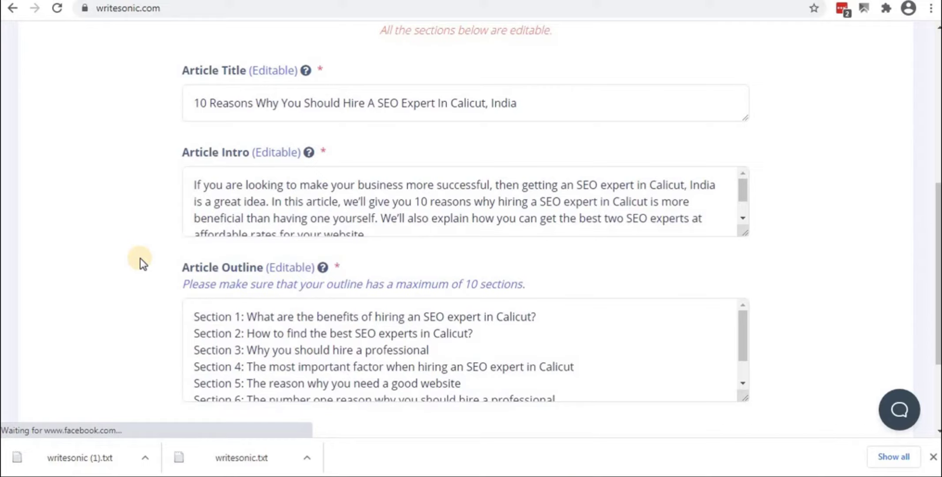
Download the generated draft as a Txt file and copy its shareable link
scroll(553, 288, down, 6)
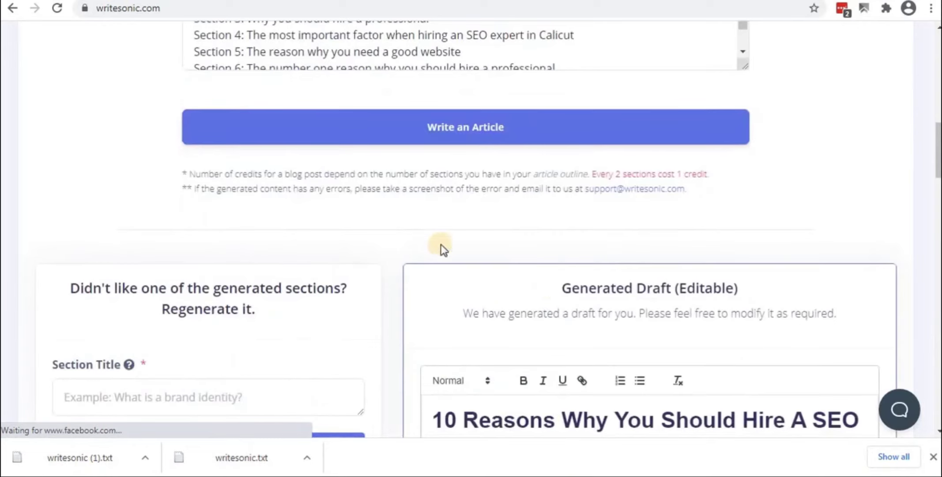
scroll(528, 226, down, 4)
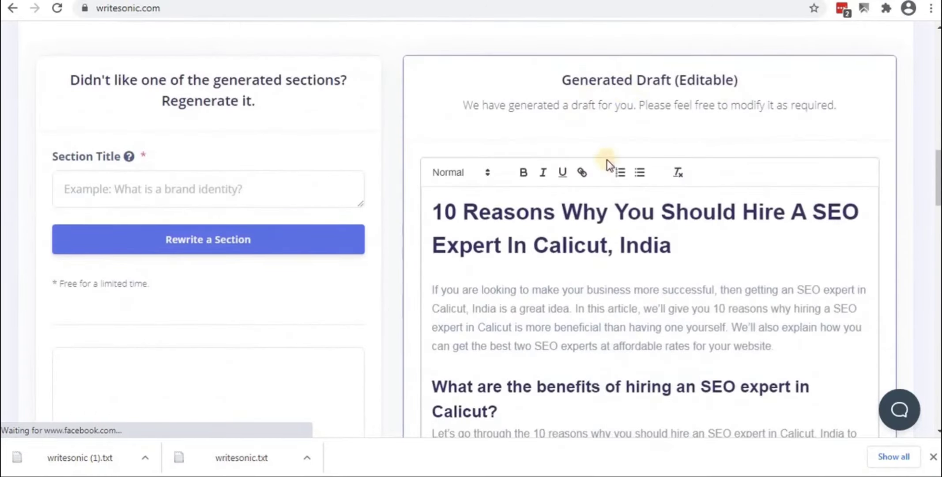
scroll(440, 224, down, 2)
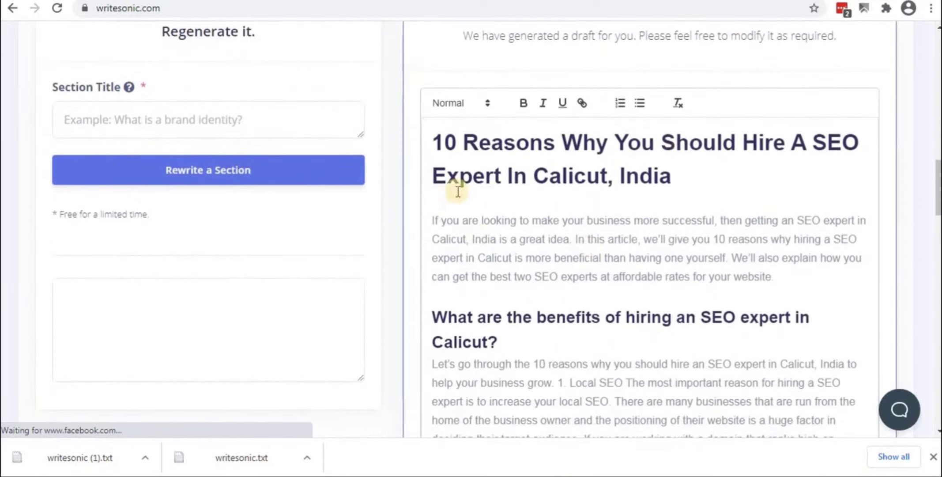
scroll(532, 312, down, 4)
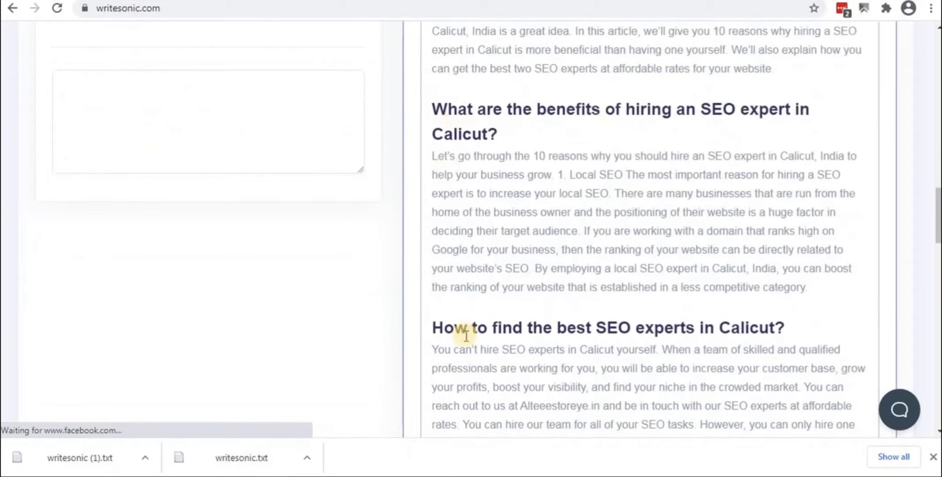
scroll(465, 334, down, 3)
scroll(455, 308, down, 20)
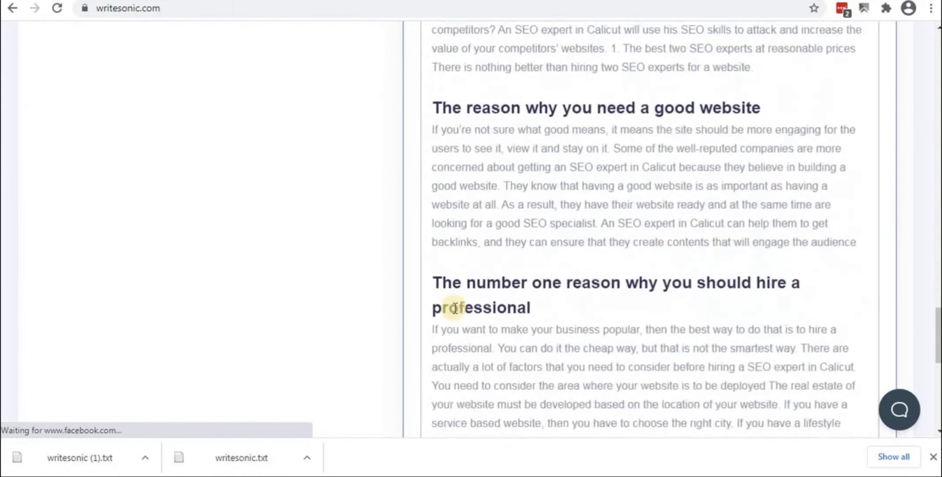
scroll(454, 307, down, 1)
click(578, 306)
click(417, 305)
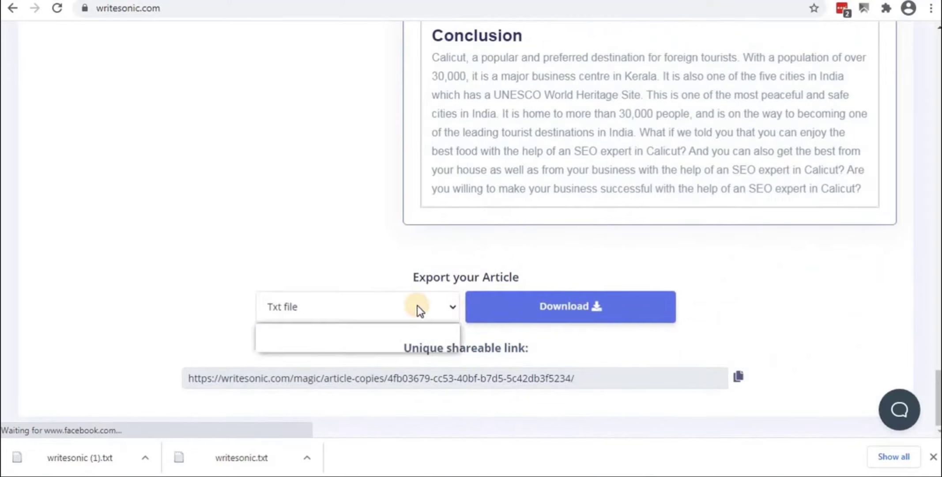
click(155, 287)
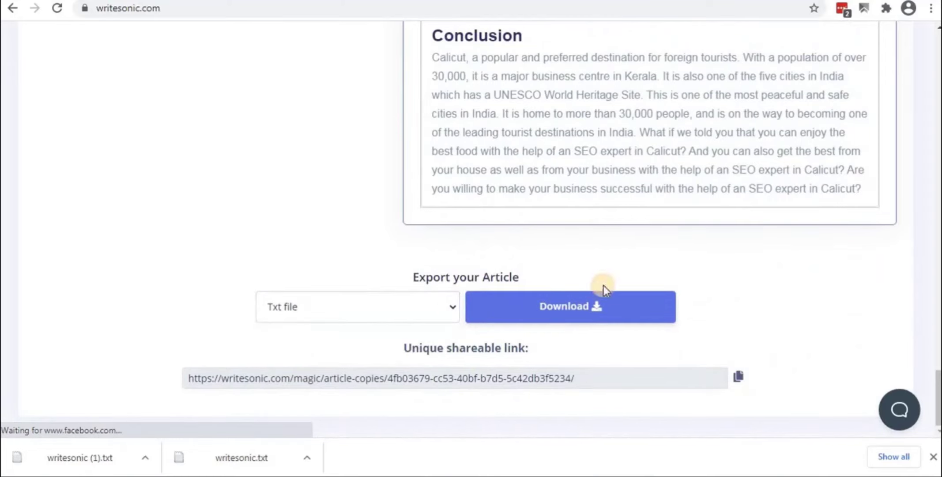
click(579, 309)
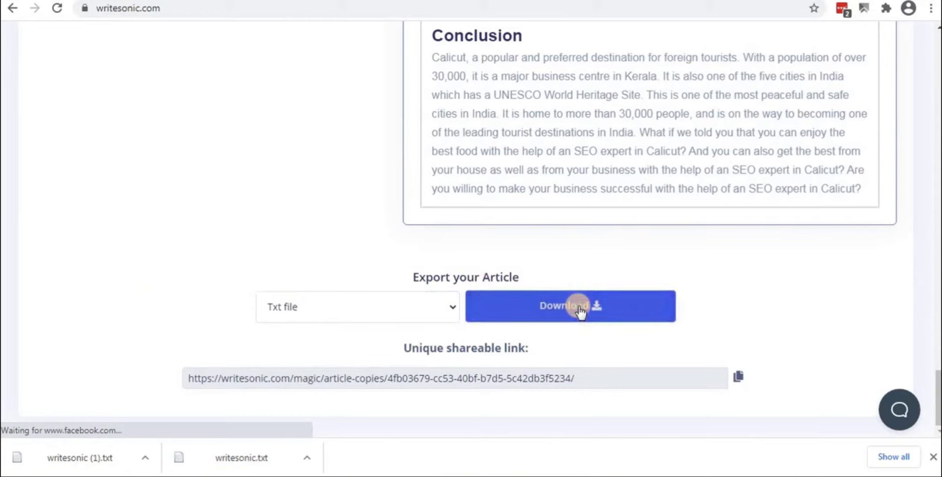
click(738, 378)
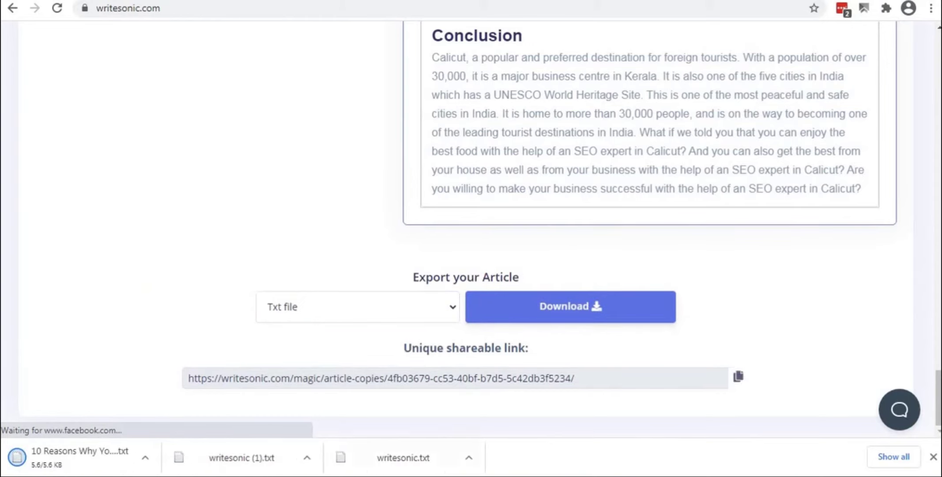
Paste the Writesonic shareable link below 'Section 8: Conclusion' in the Google Doc
key(alt+Tab)
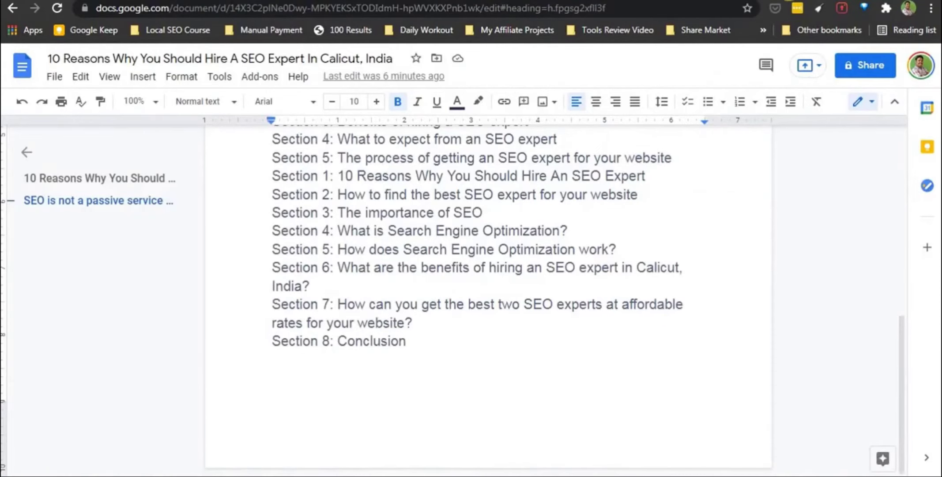
click(421, 351)
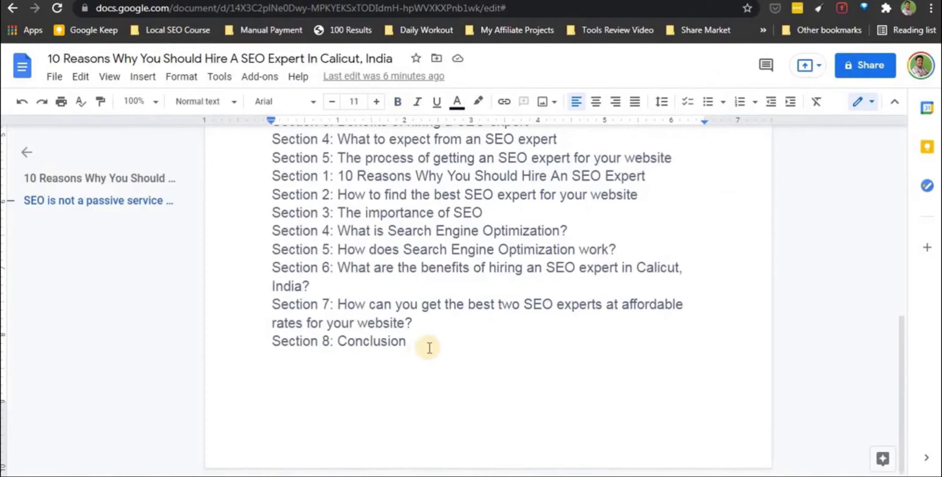
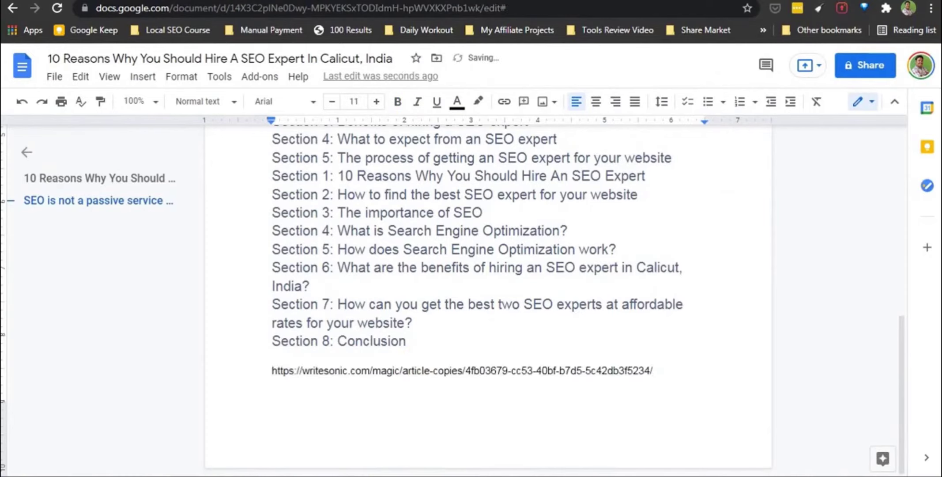
Copy the entire generated article from Writesonic and paste it into the Doc on new lines
key(alt+Tab)
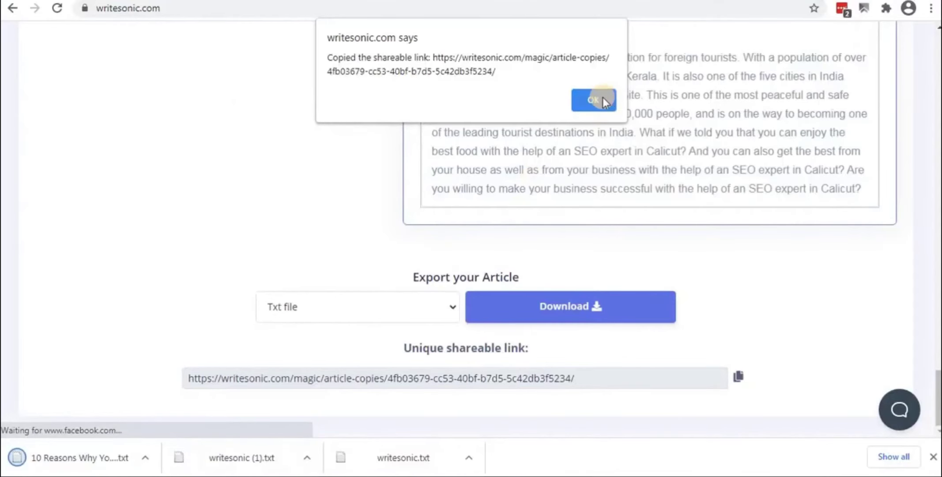
click(592, 101)
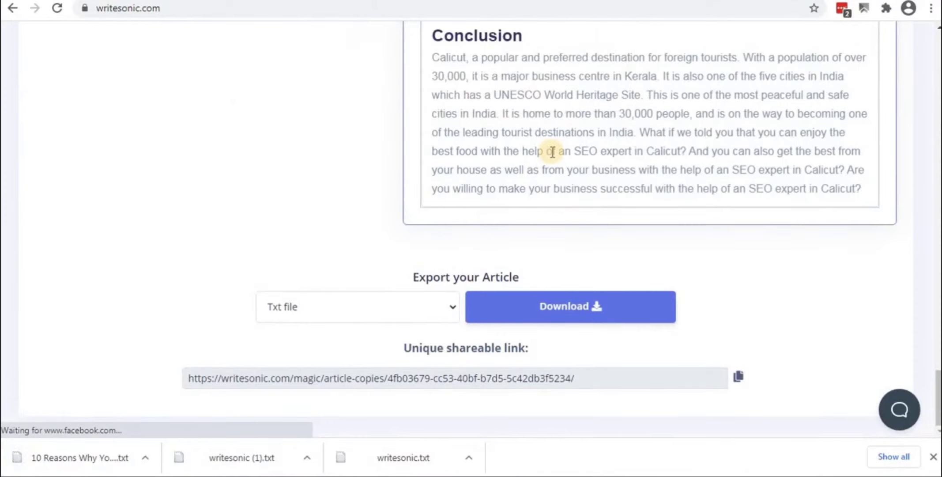
key(ctrl+a)
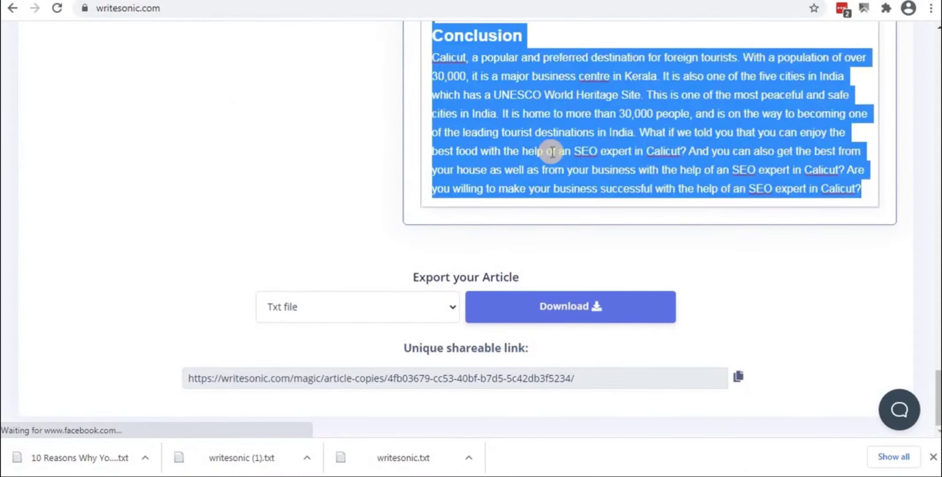
key(alt+Tab)
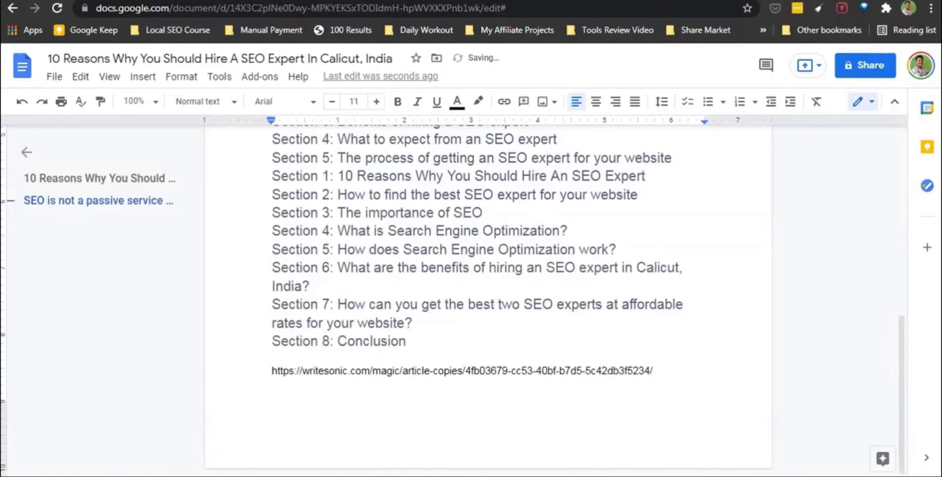
key(Return)
key(Return)
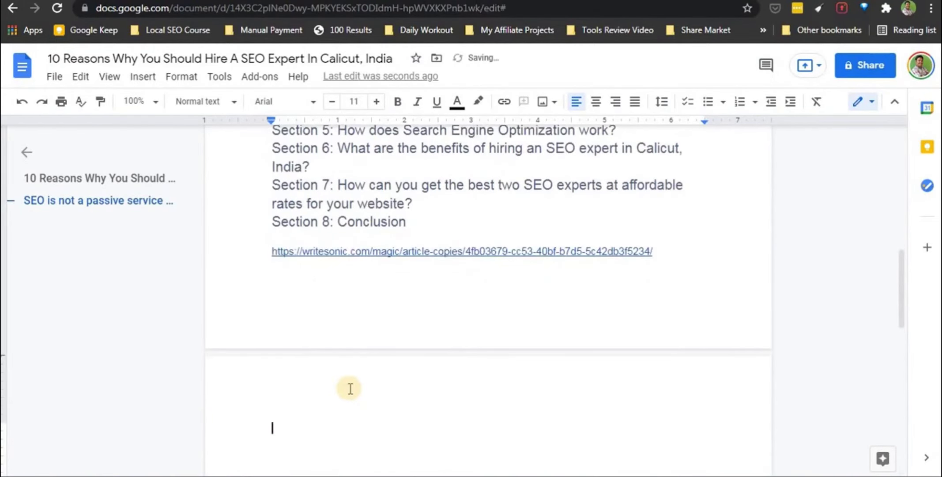
key(ctrl+v)
scroll(346, 284, down, 2)
scroll(346, 284, up, 20)
scroll(345, 284, up, 20)
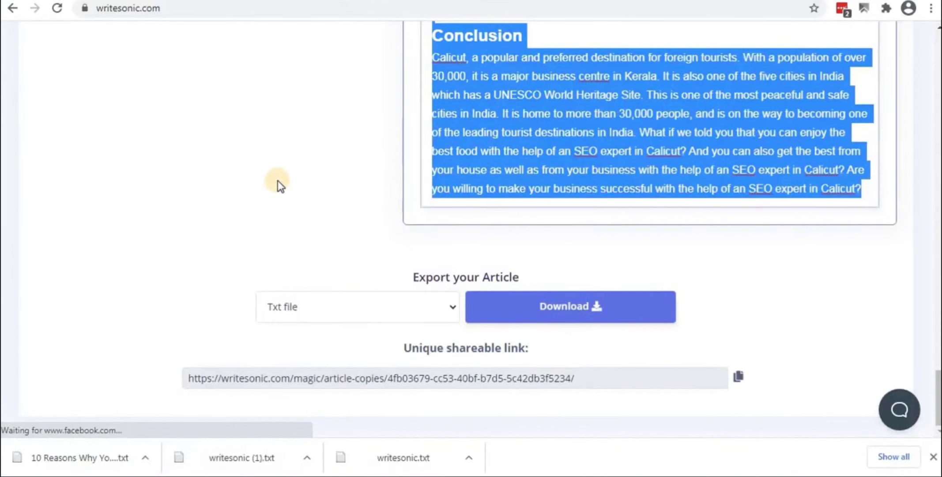
scroll(279, 181, up, 20)
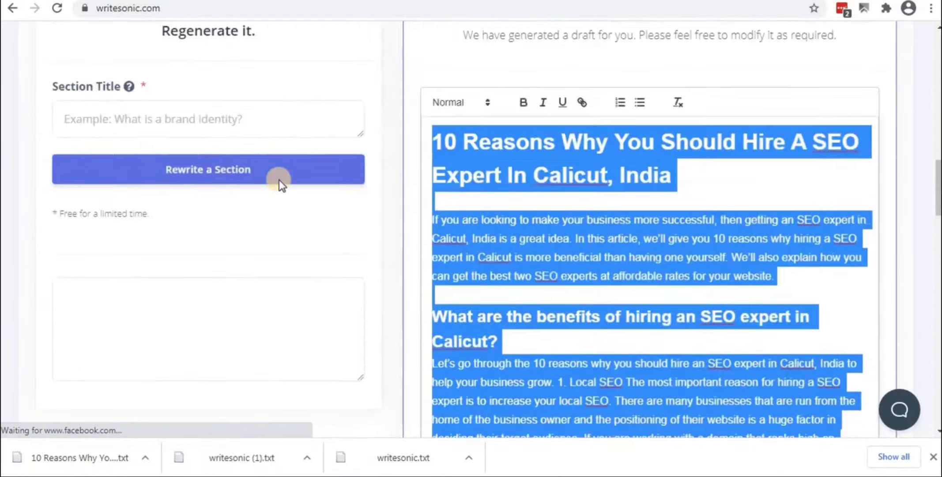
scroll(279, 179, up, 15)
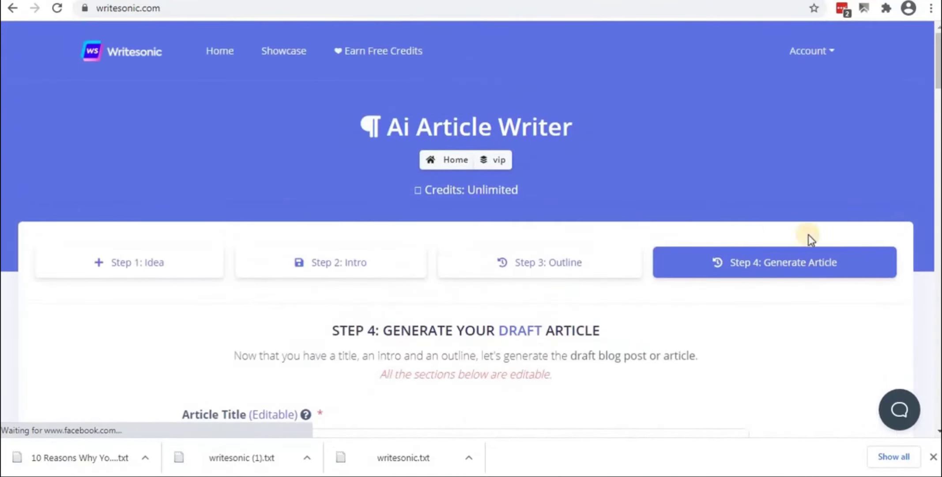
Return to the vip project, close the downloads bar, and open the Listicle Ideas template
click(491, 160)
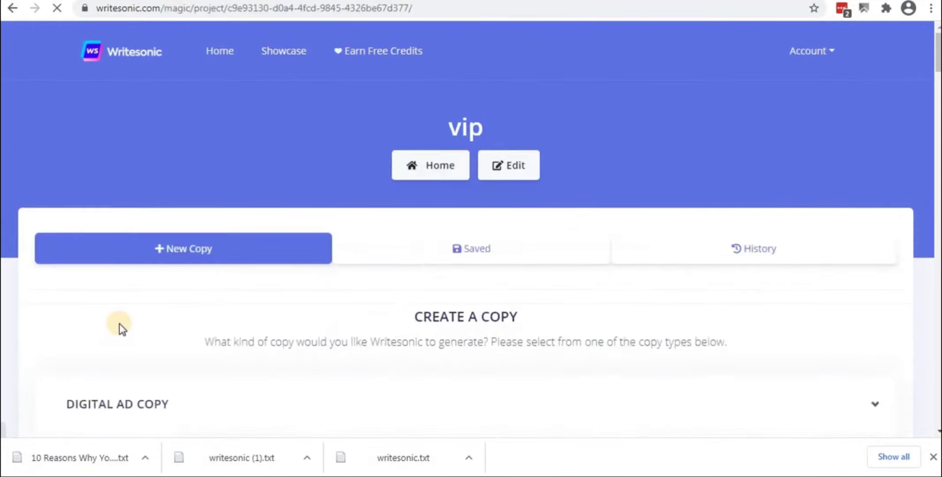
scroll(126, 318, down, 5)
scroll(127, 318, down, 6)
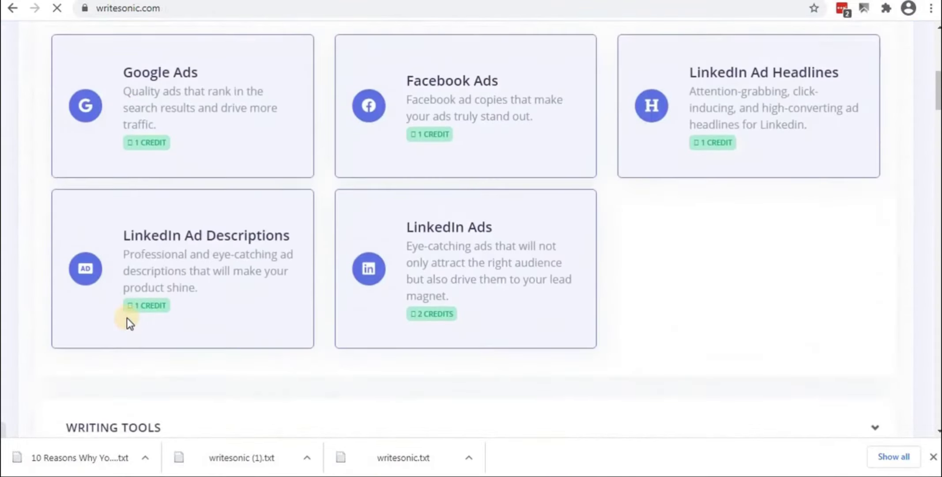
click(933, 457)
scroll(116, 294, down, 5)
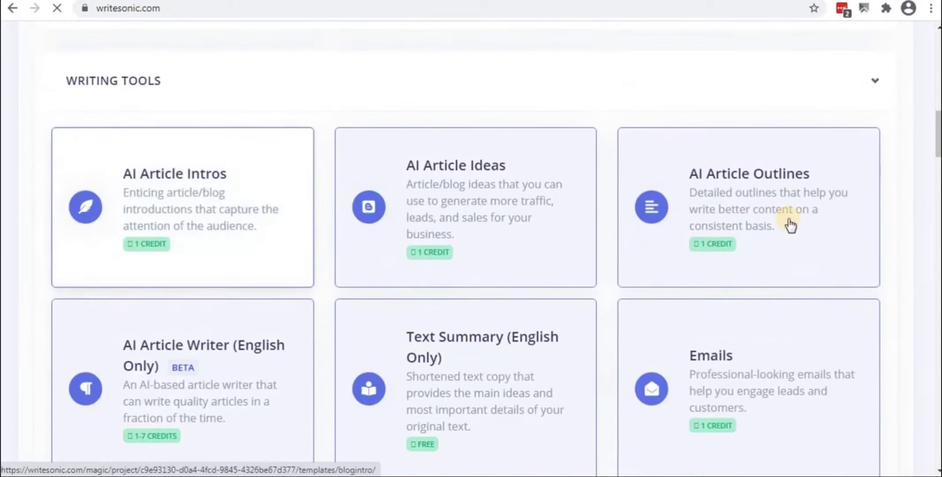
scroll(428, 150, down, 5)
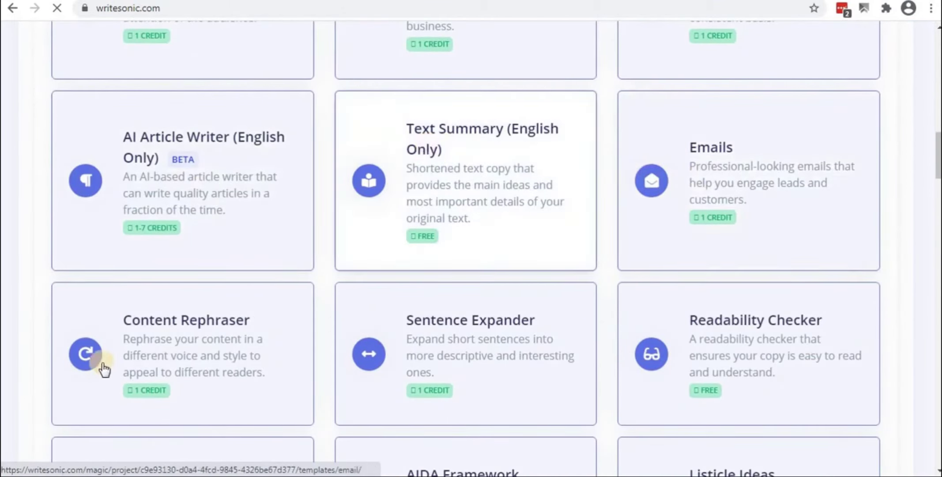
scroll(105, 369, down, 3)
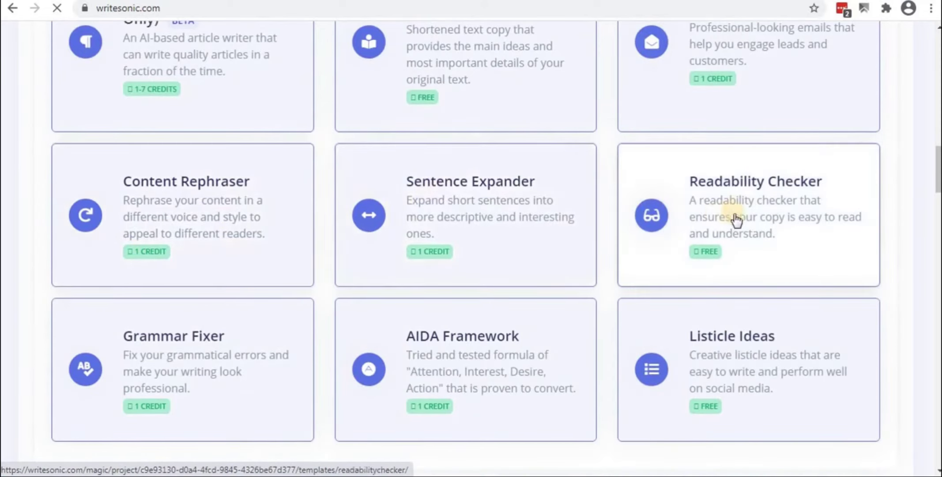
scroll(132, 331, down, 5)
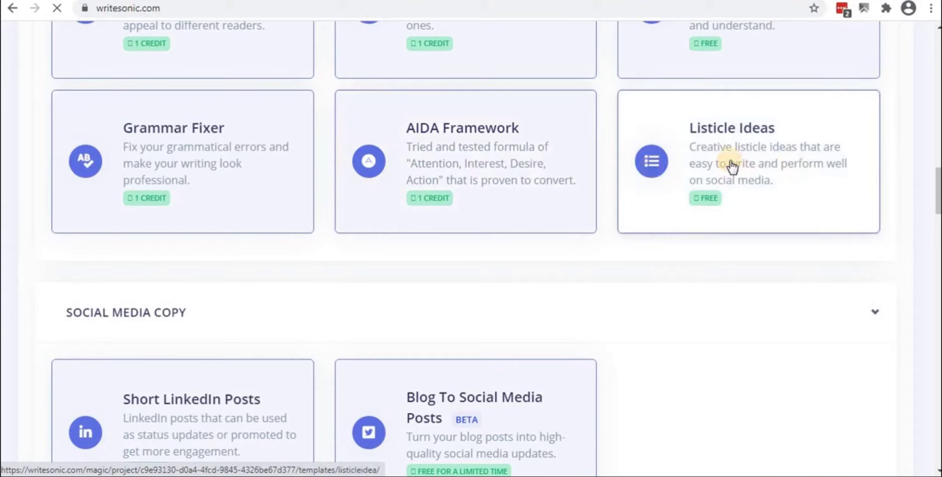
click(731, 167)
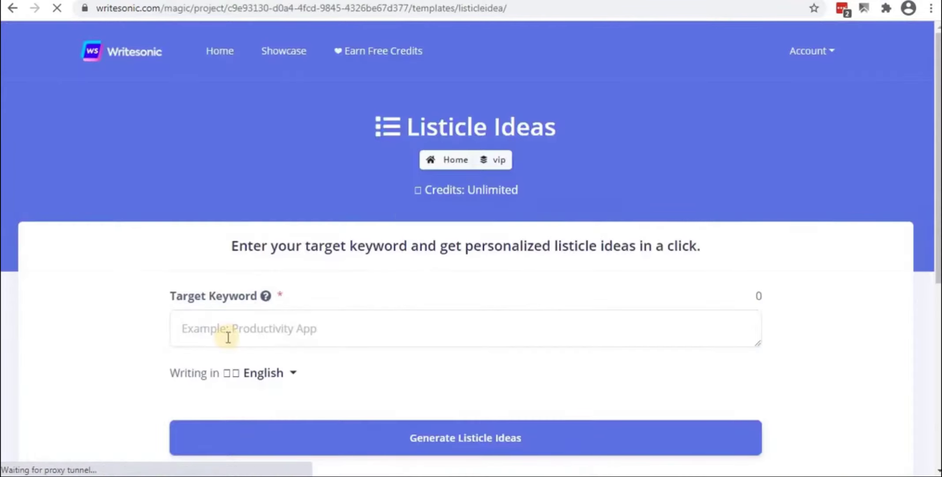
Paste 'SEO Expert In Calicut' from the Doc title as Target Keyword and generate listicle ideas
scroll(242, 250, down, 3)
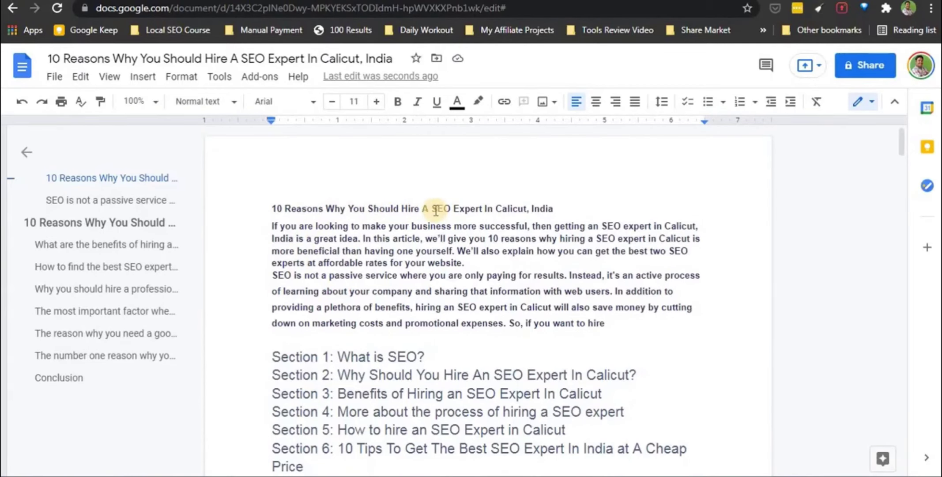
drag(433, 207, 525, 210)
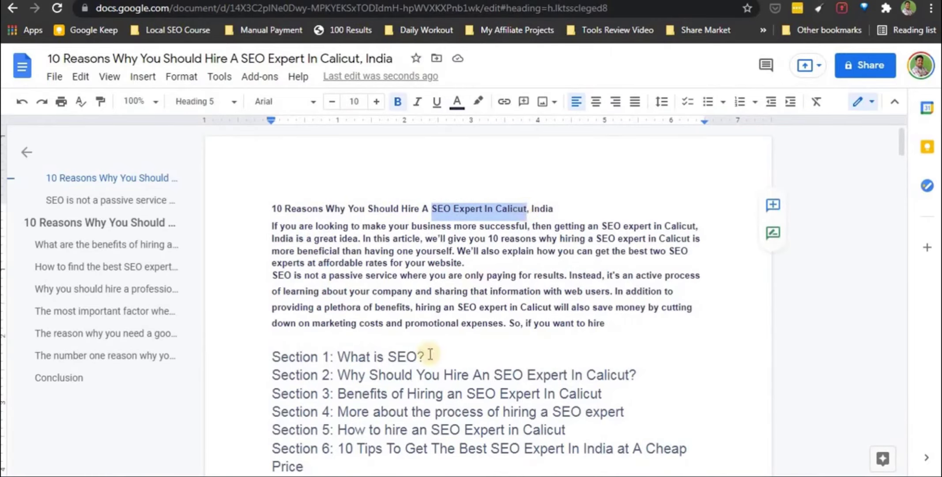
key(alt+Tab)
click(294, 186)
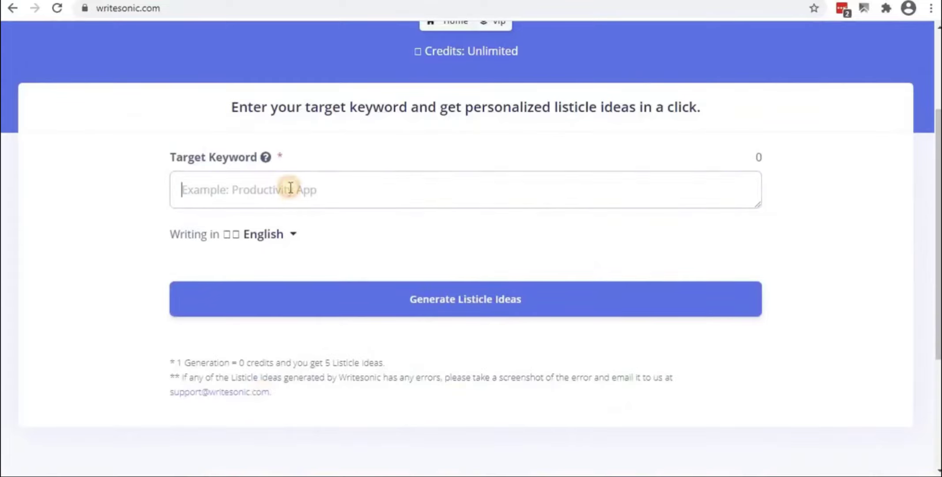
text(SEO Expert In Calicut)
click(454, 301)
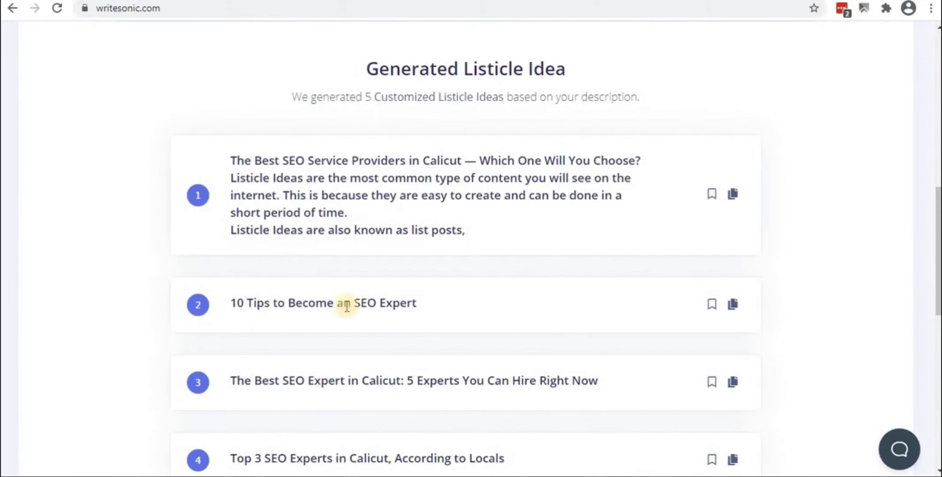
Copy the fifth listicle idea, then go back to the vip project page
scroll(362, 325, down, 5)
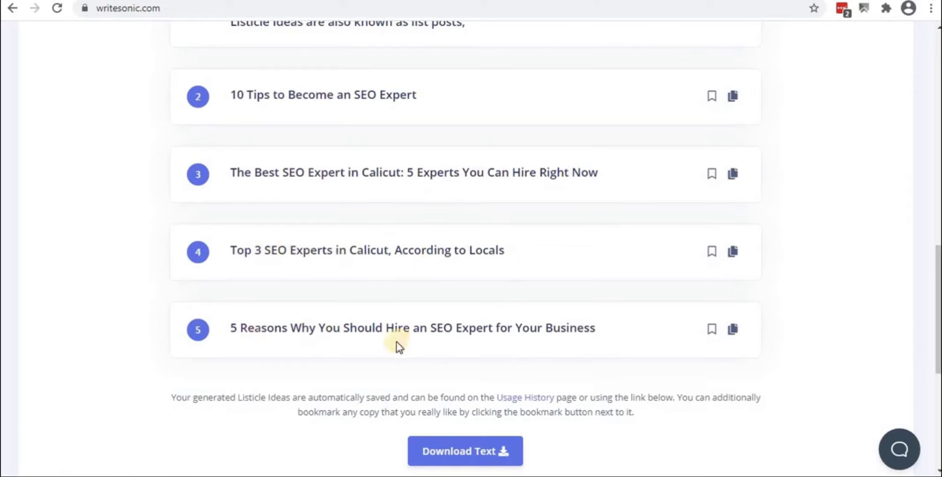
click(733, 331)
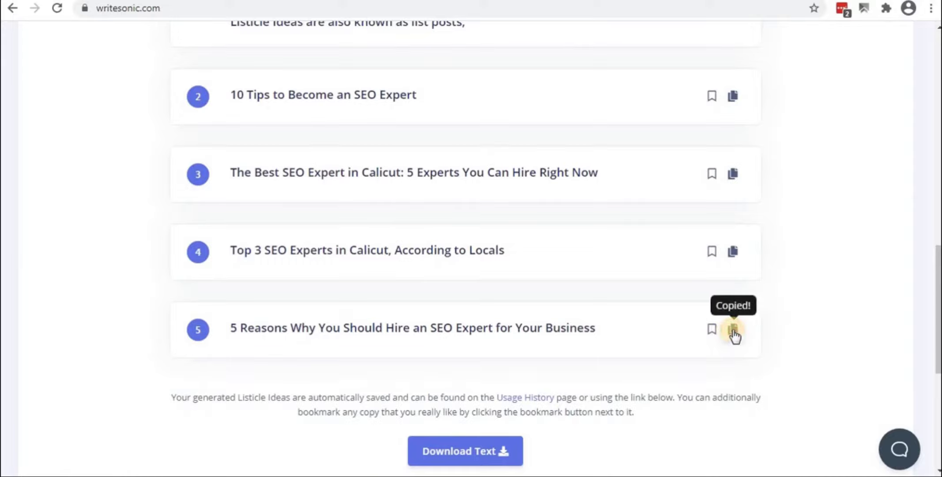
scroll(299, 382, down, 7)
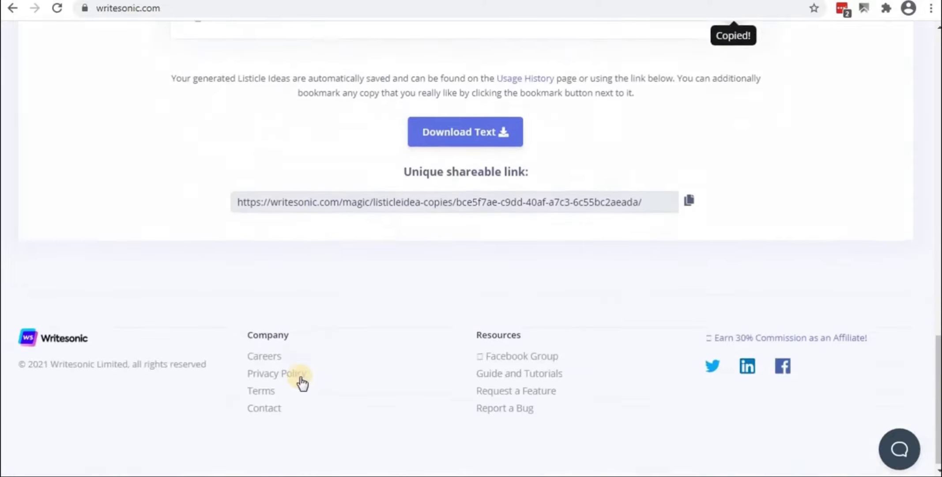
scroll(214, 289, up, 15)
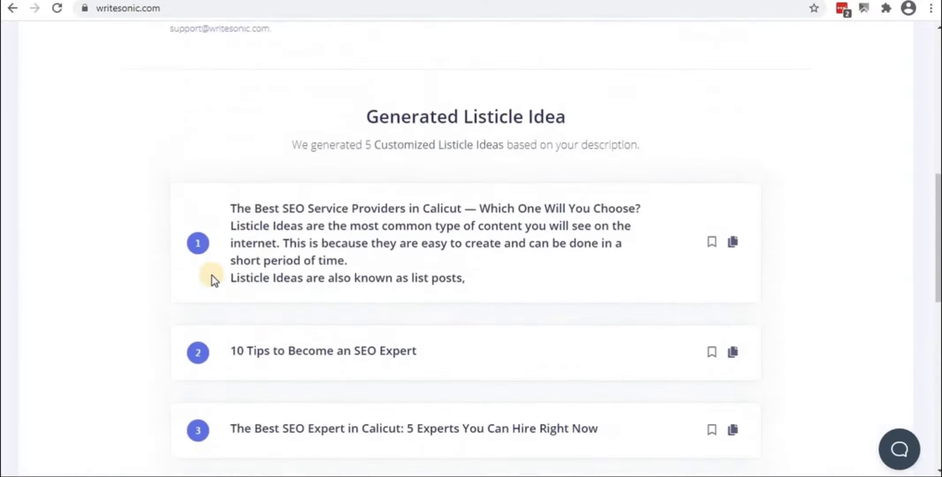
scroll(211, 275, up, 8)
scroll(287, 278, down, 3)
scroll(410, 198, up, 3)
scroll(483, 148, up, 2)
click(496, 159)
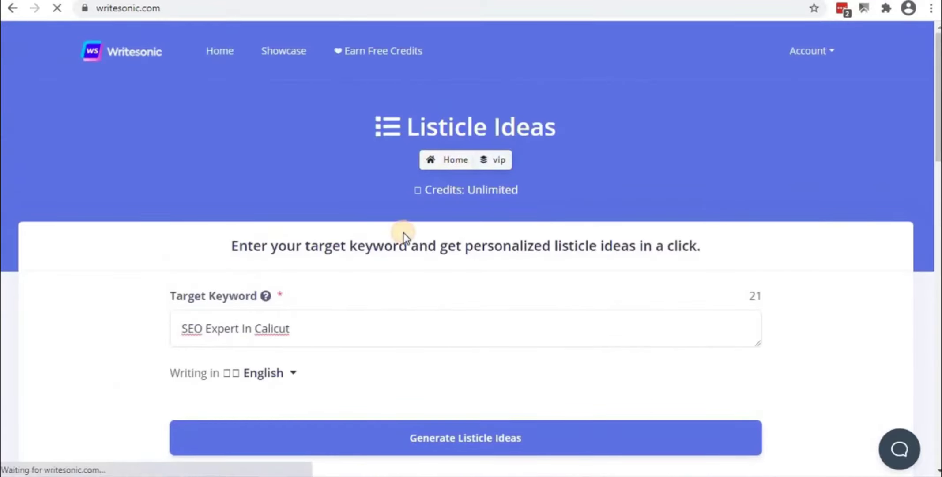
Browse the vip project's template catalogue, then switch to the Google Docs article
scroll(191, 282, down, 15)
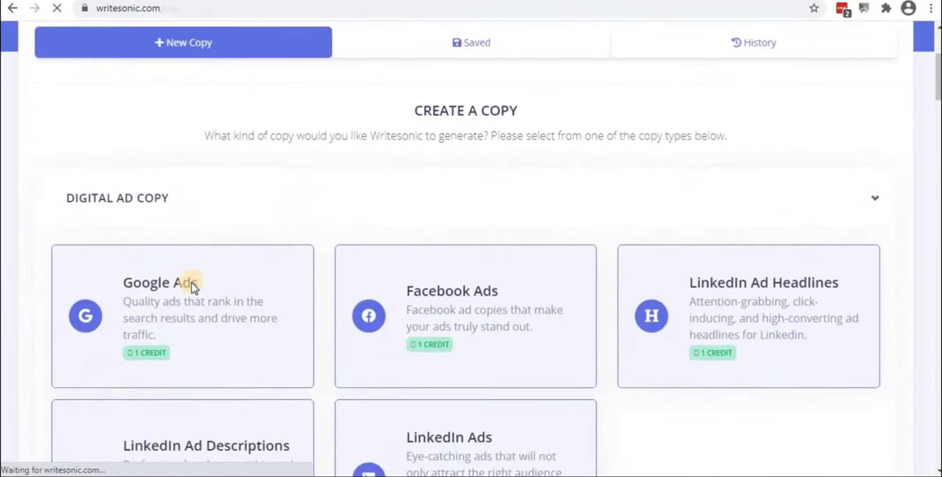
scroll(193, 292, down, 6)
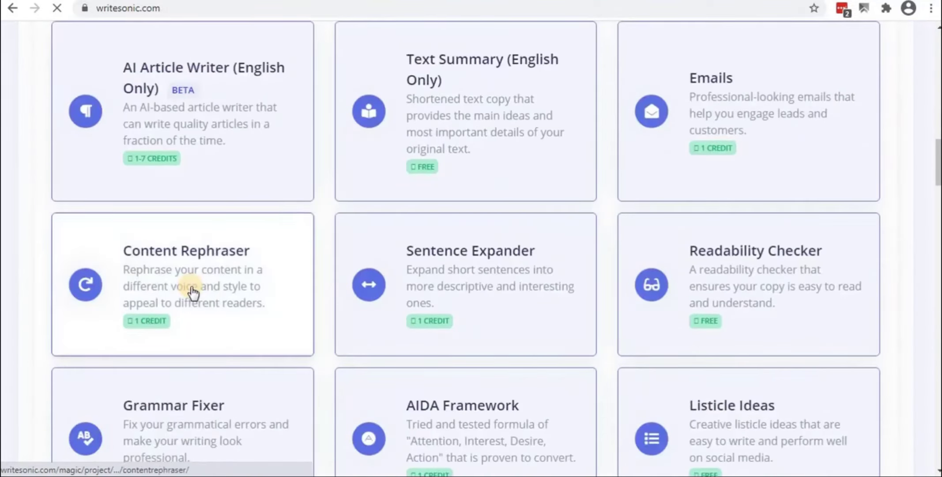
scroll(192, 291, down, 8)
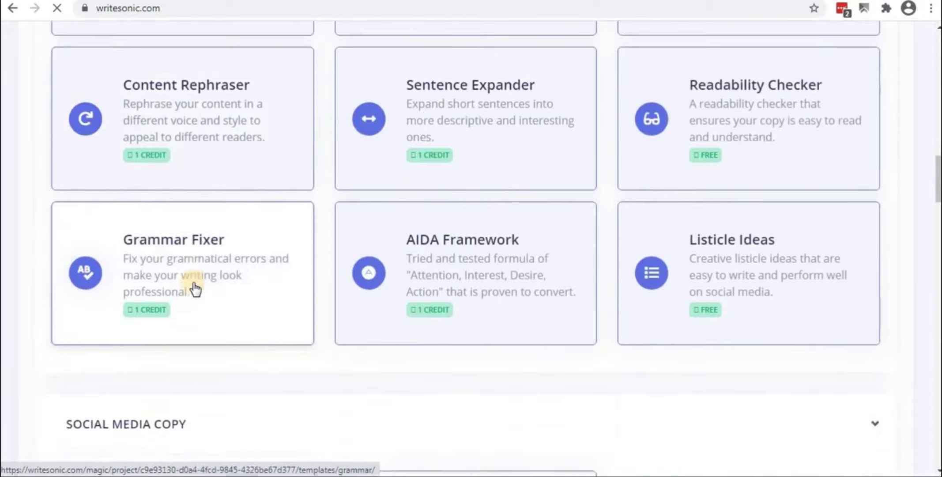
scroll(194, 289, down, 2)
scroll(194, 284, down, 7)
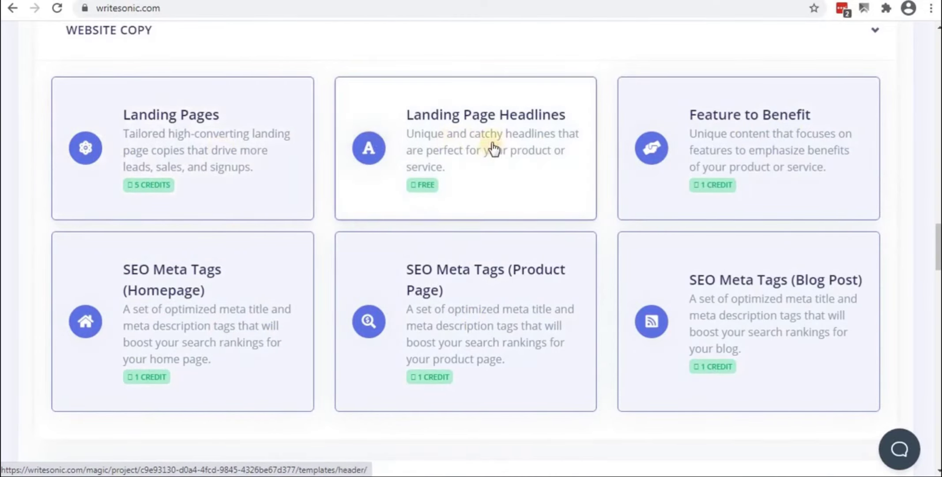
scroll(569, 340, down, 6)
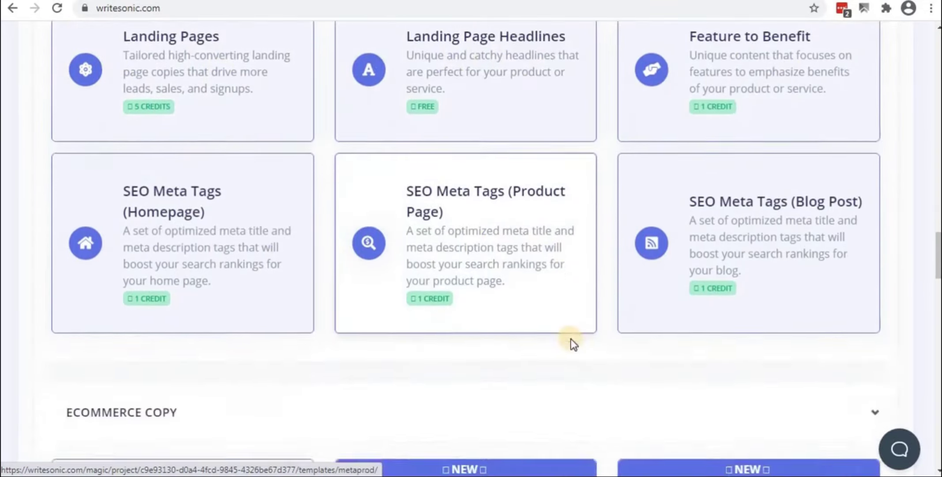
scroll(326, 328, down, 12)
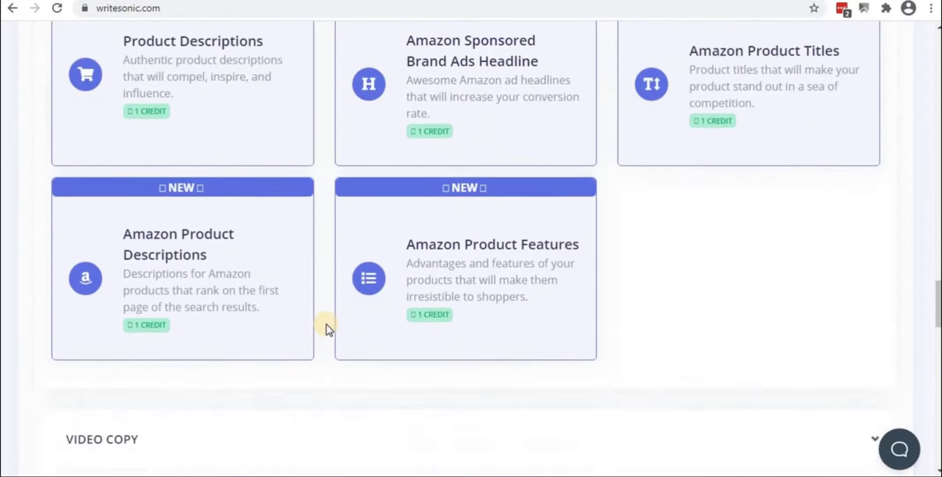
scroll(315, 336, down, 8)
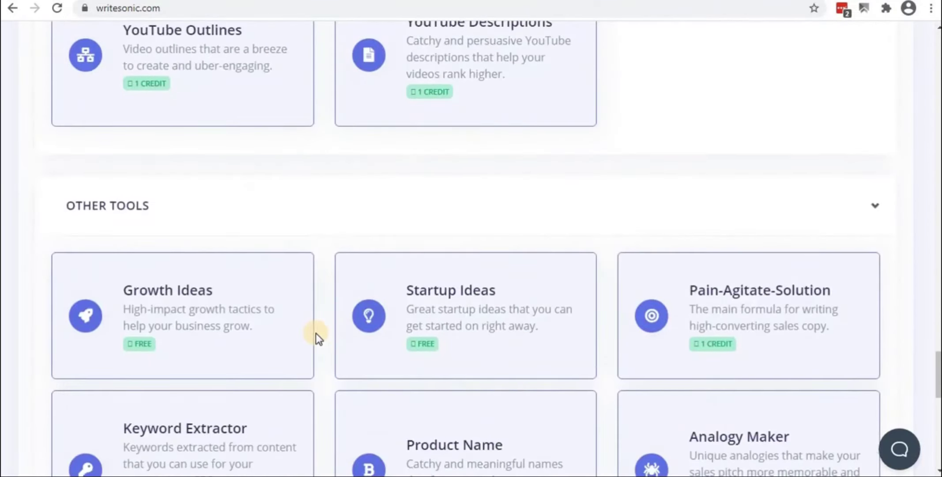
scroll(316, 332, down, 5)
scroll(316, 333, down, 5)
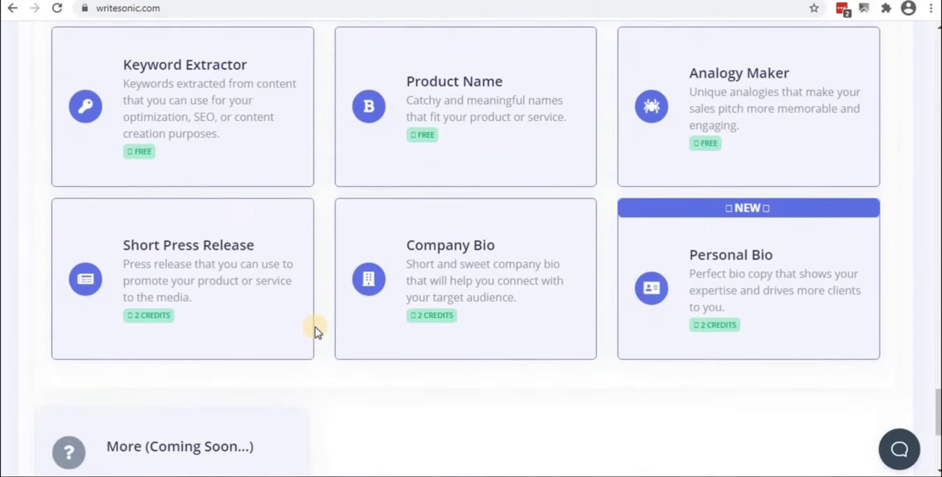
scroll(315, 327, down, 3)
scroll(315, 327, up, 5)
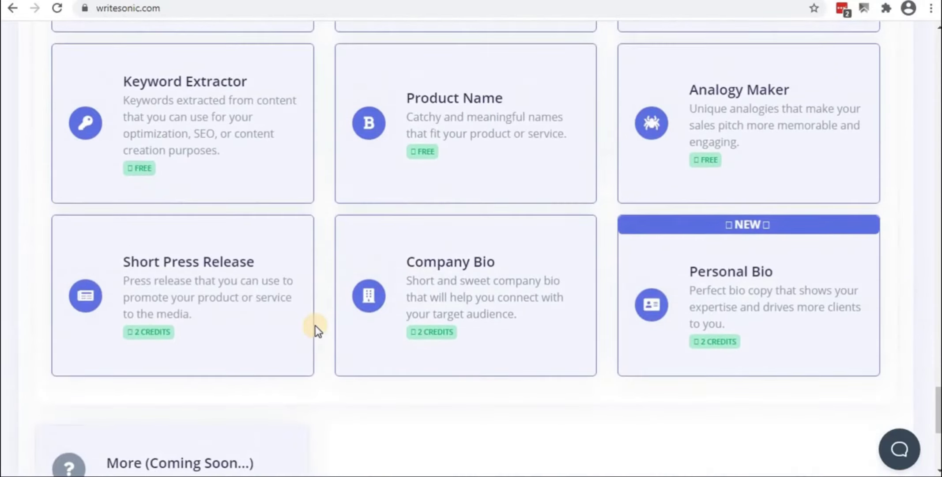
scroll(316, 325, up, 4)
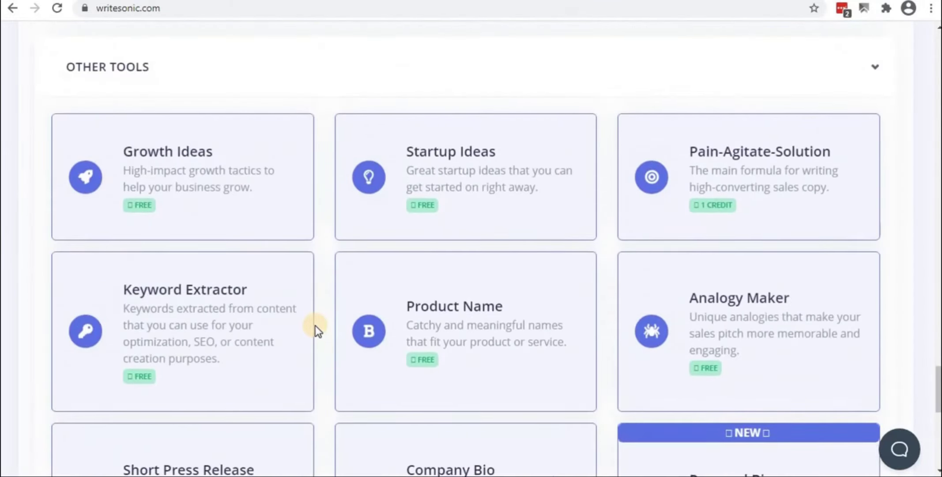
scroll(315, 325, down, 10)
scroll(315, 325, up, 8)
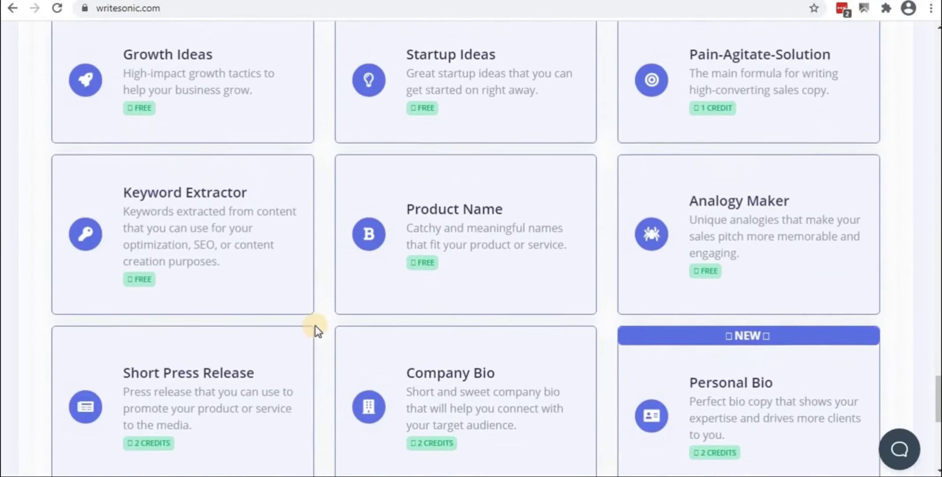
scroll(315, 325, up, 3)
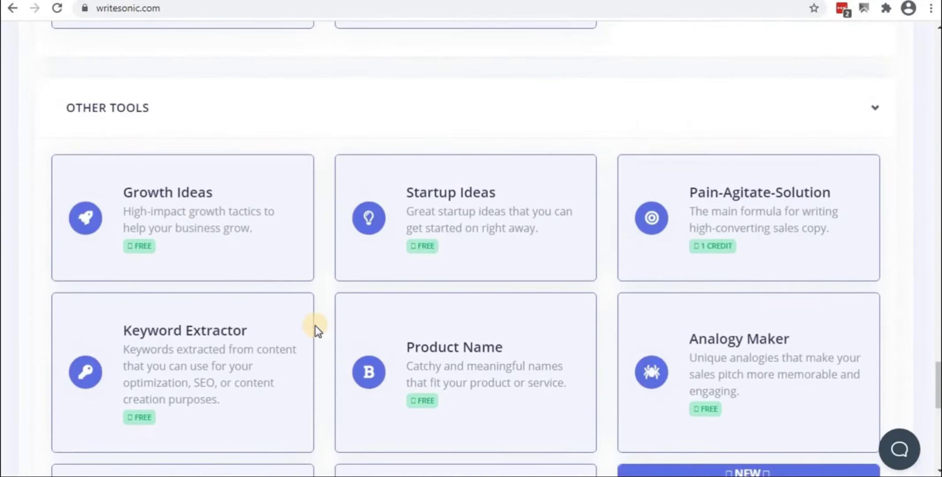
scroll(315, 325, up, 6)
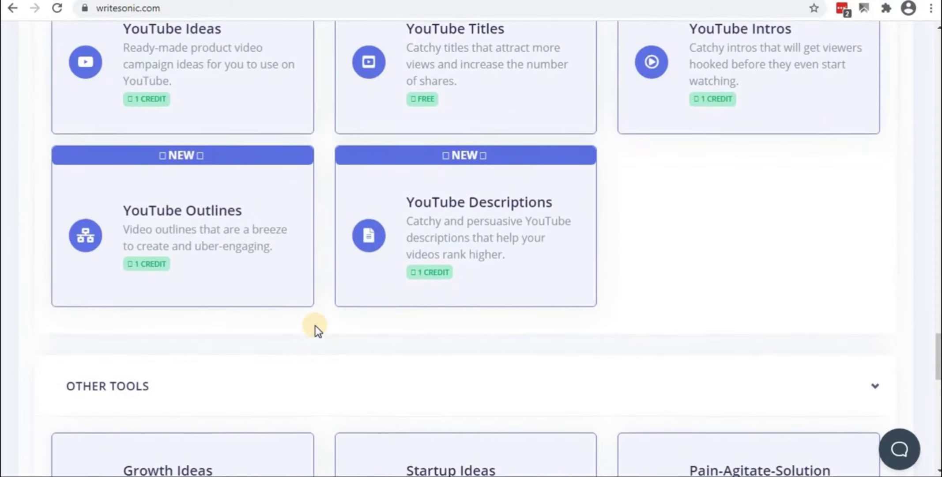
scroll(315, 325, up, 11)
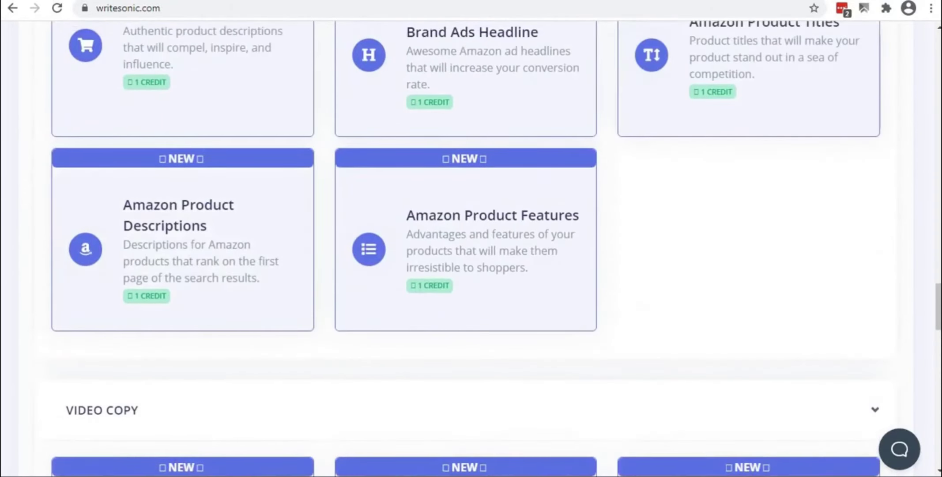
key(alt+Tab)
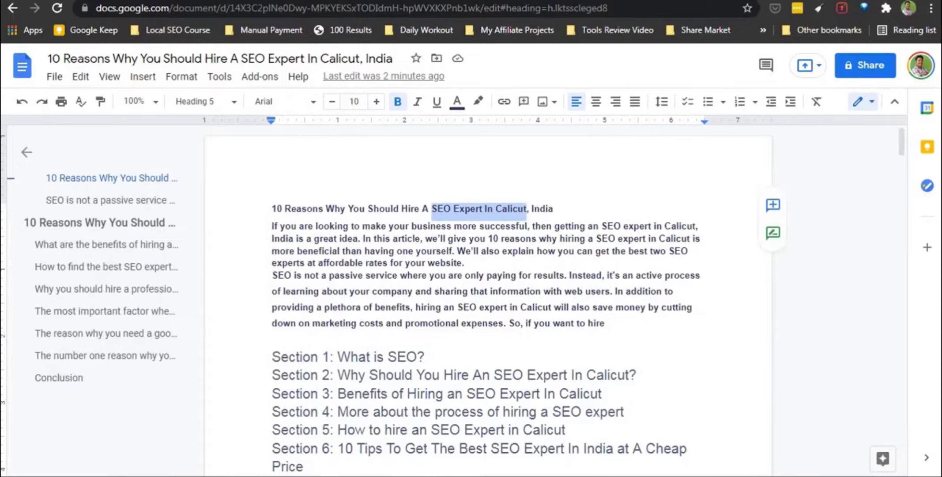
Return to the Writesonic website and scroll up from the footer to the customer testimonials
key(alt+Tab)
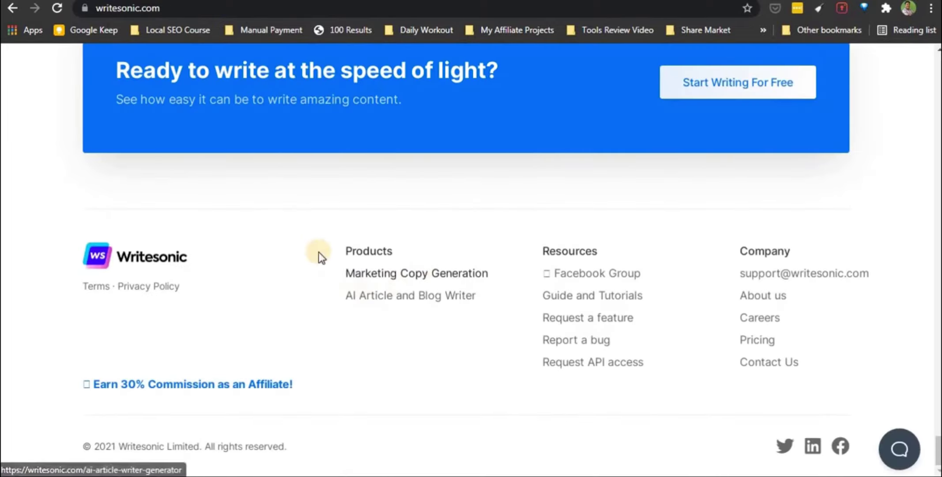
scroll(322, 251, up, 10)
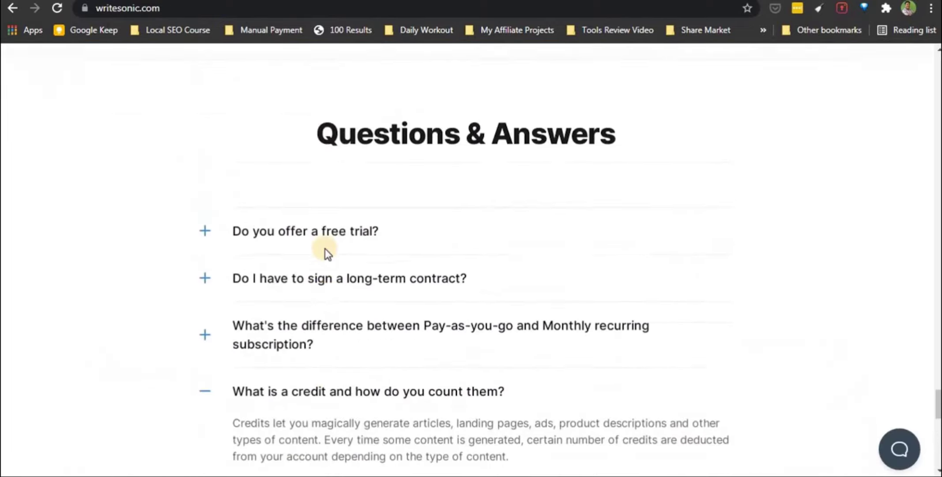
scroll(325, 250, up, 8)
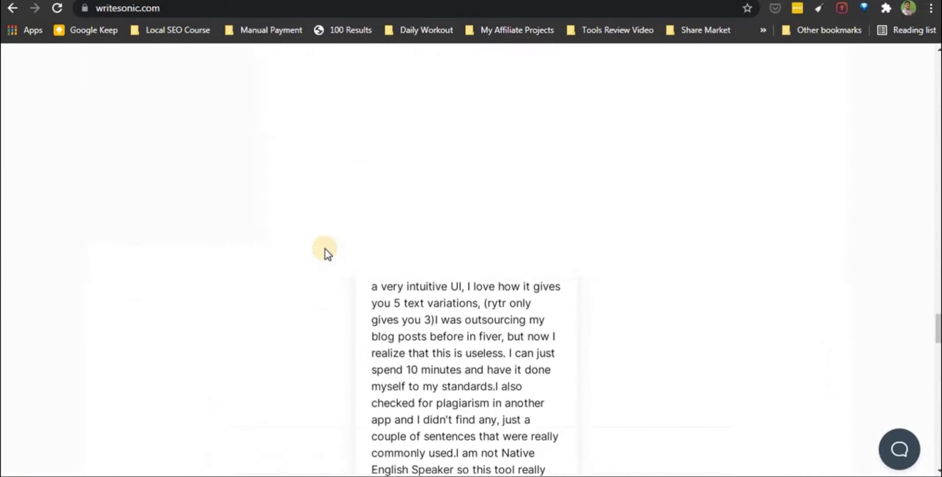